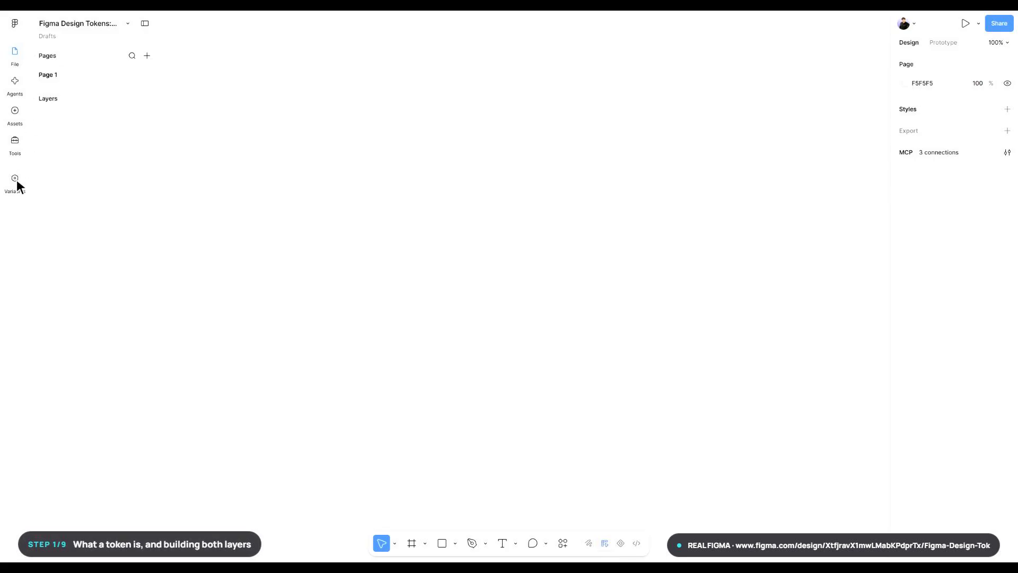
- Create a variable collection named "01 Primitives" and expand the variables window to full size
click(16, 184)
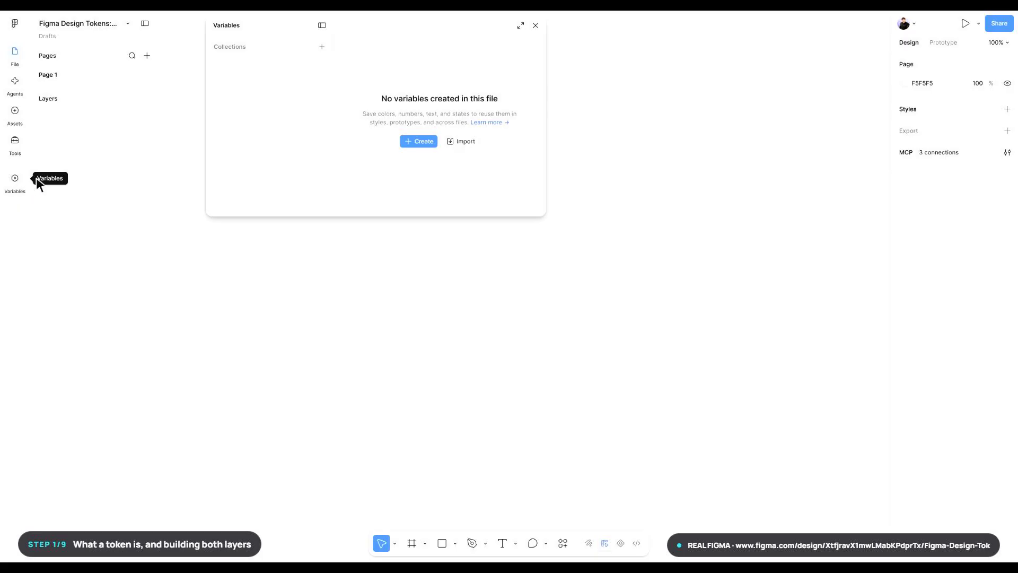
click(322, 46)
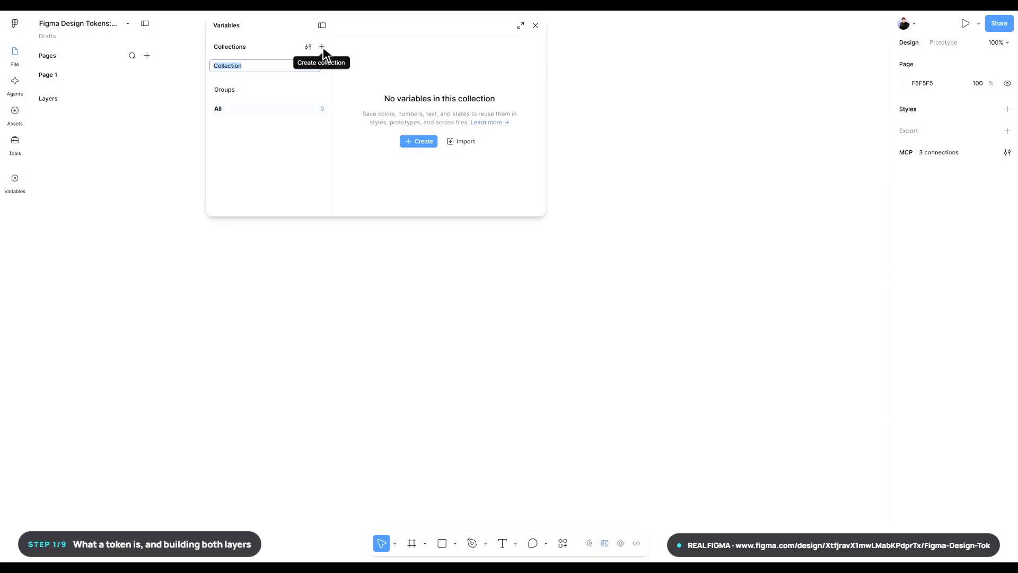
text(01 Primitives)
key(Return)
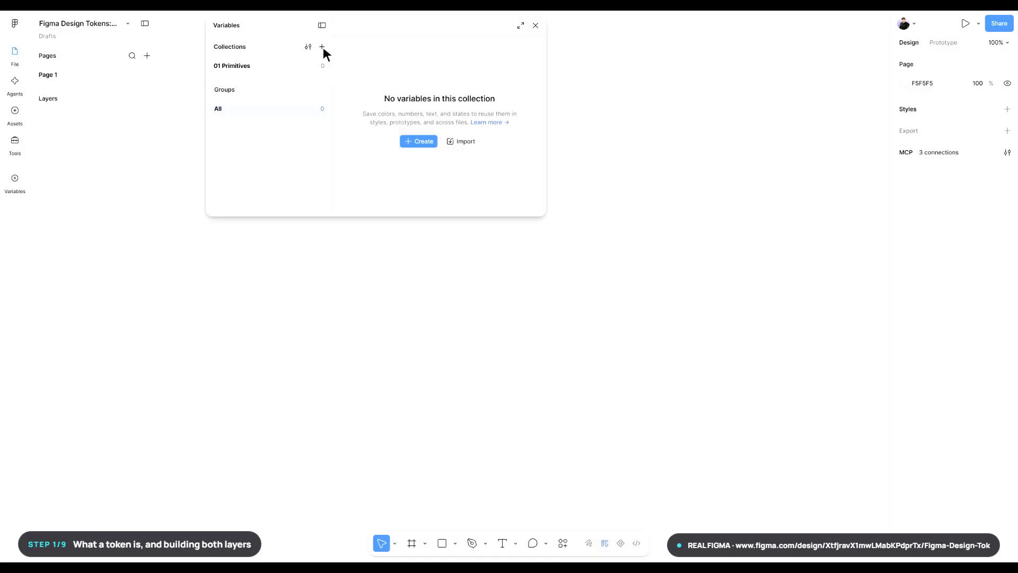
click(521, 27)
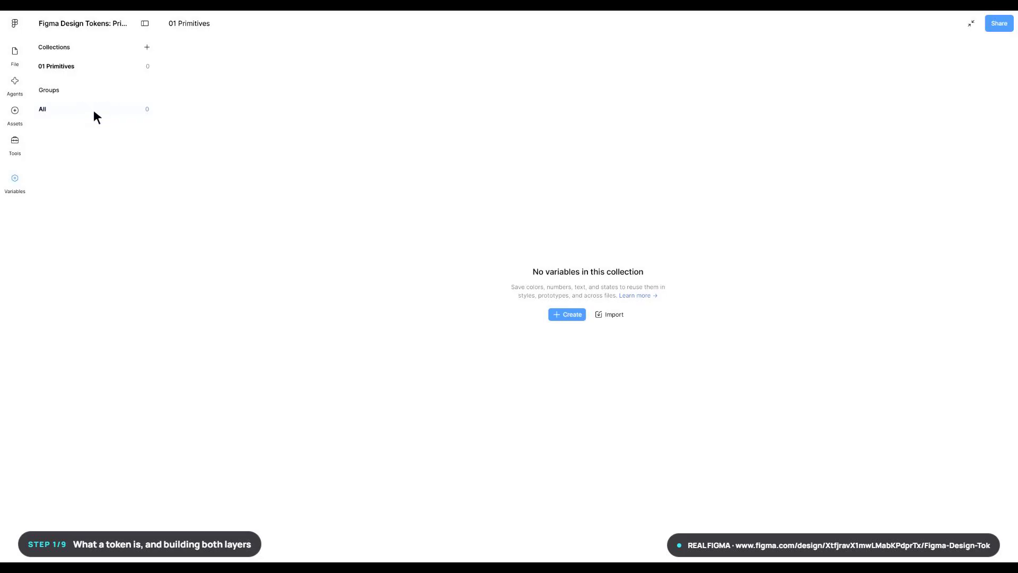
- Add two color variables named color/grey/50 and color/grey/900 to the 01 Primitives collection
click(574, 316)
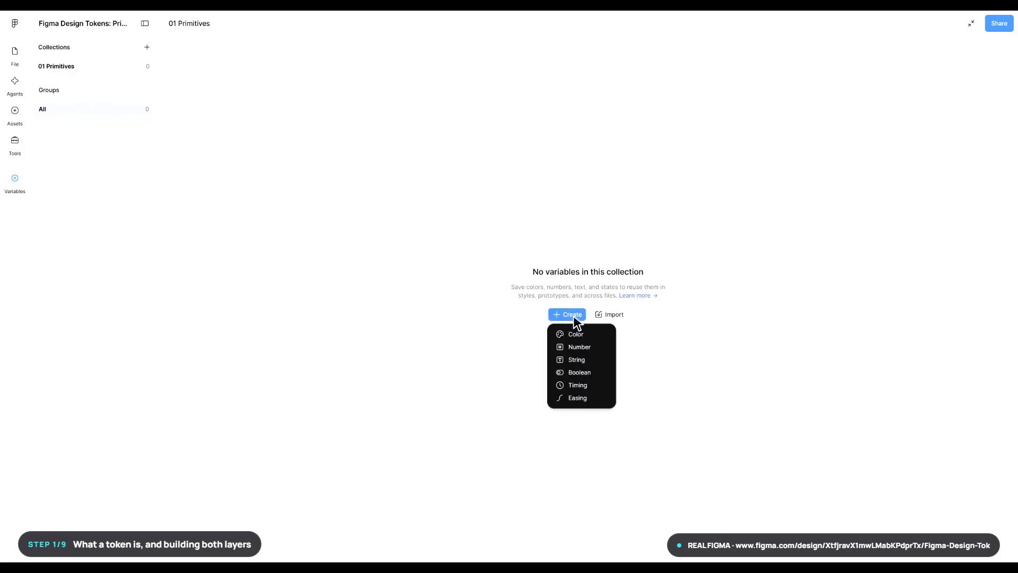
click(570, 336)
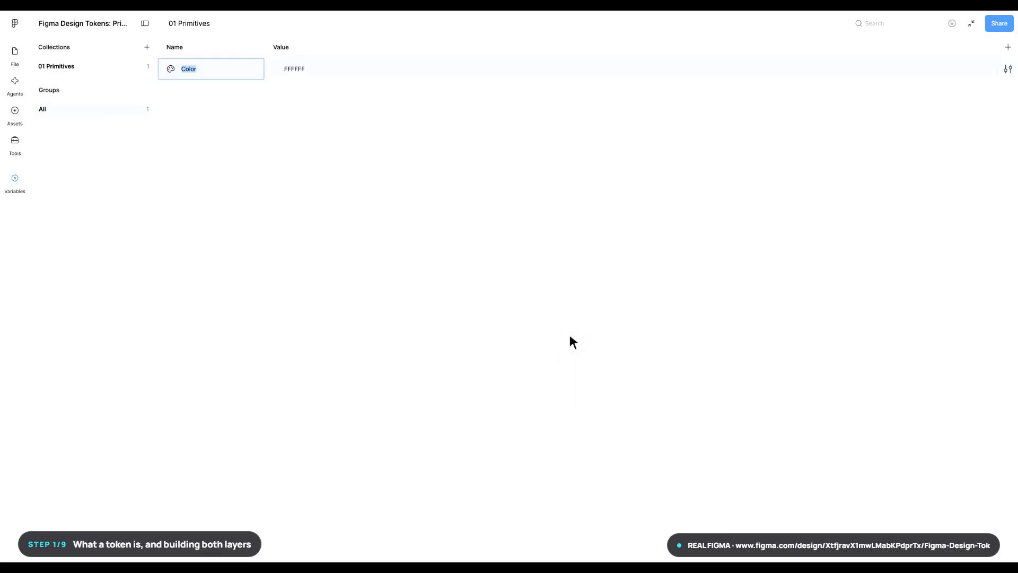
text(color/grey/50)
key(Return)
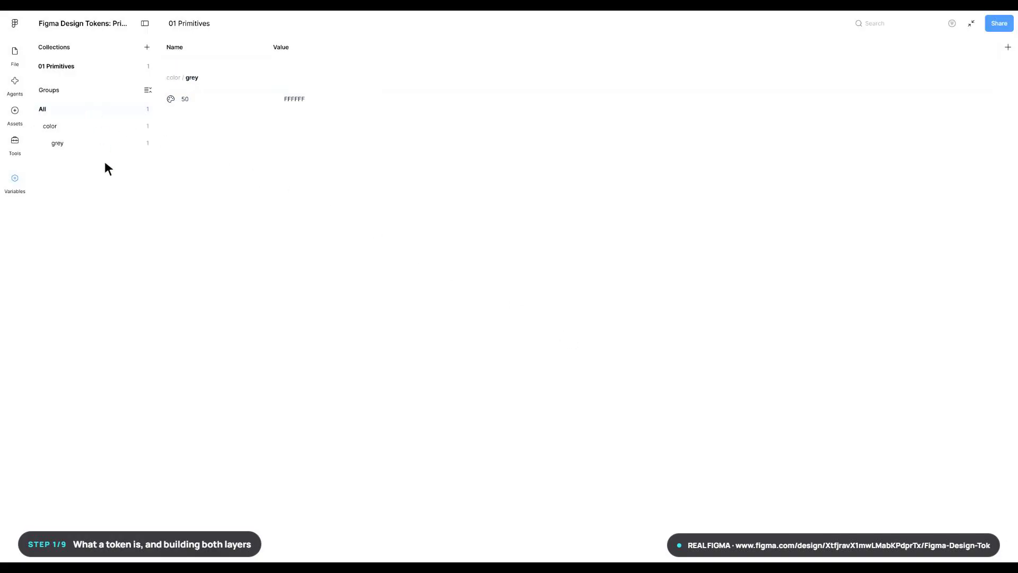
click(205, 558)
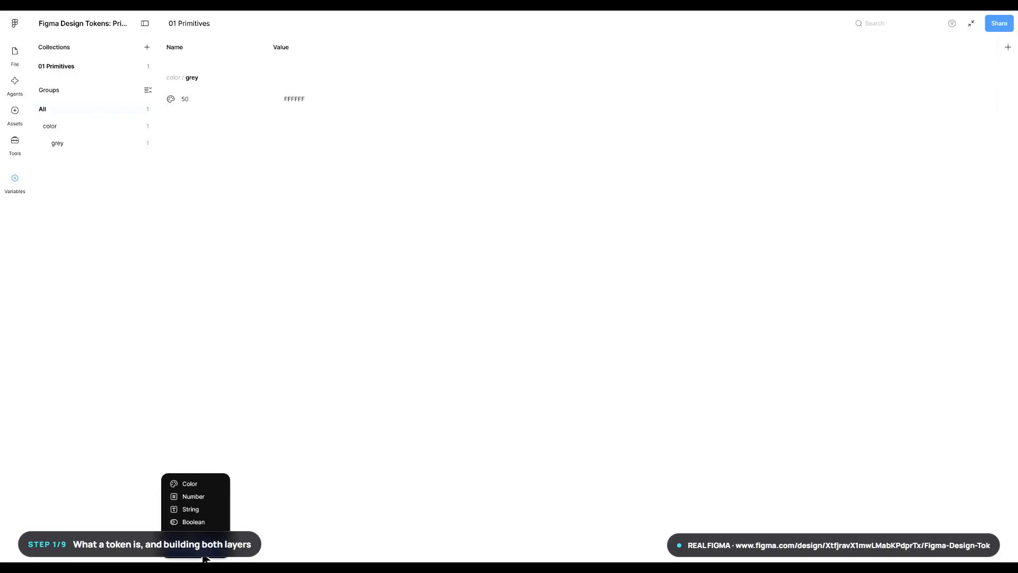
click(184, 483)
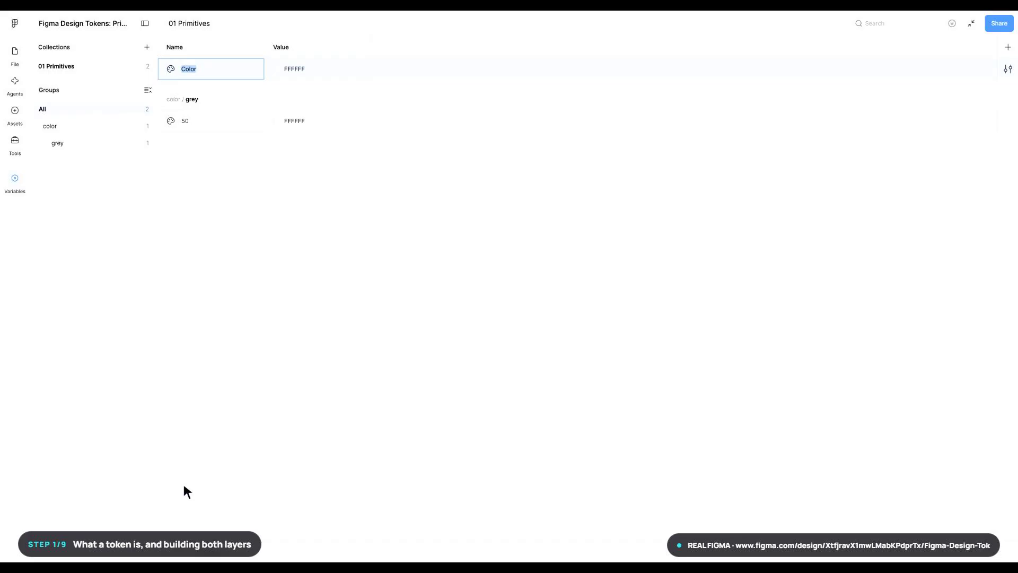
text(color/grey/900)
key(Return)
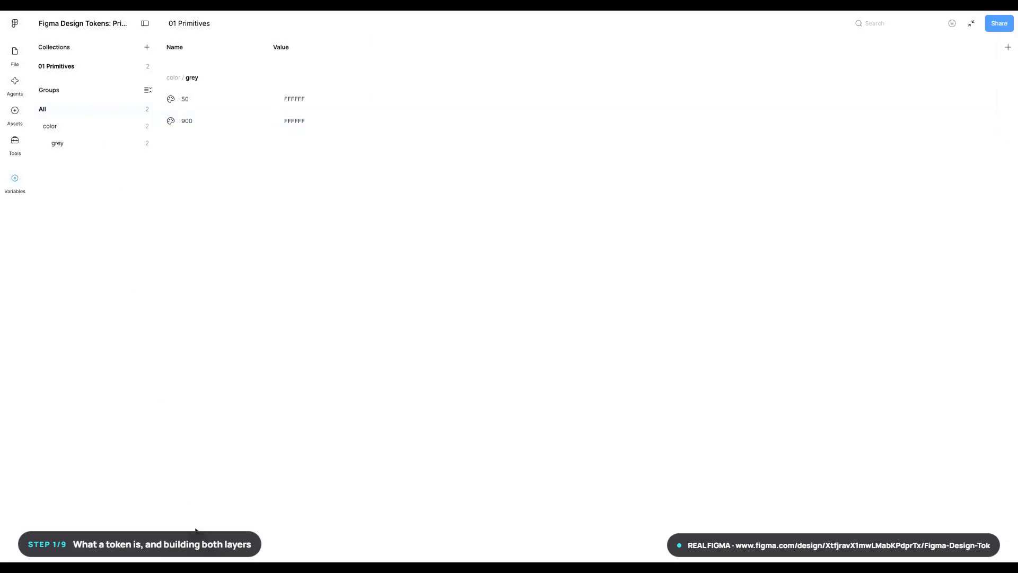
- Add a color variable named color/brand/500 to the 01 Primitives collection
click(204, 556)
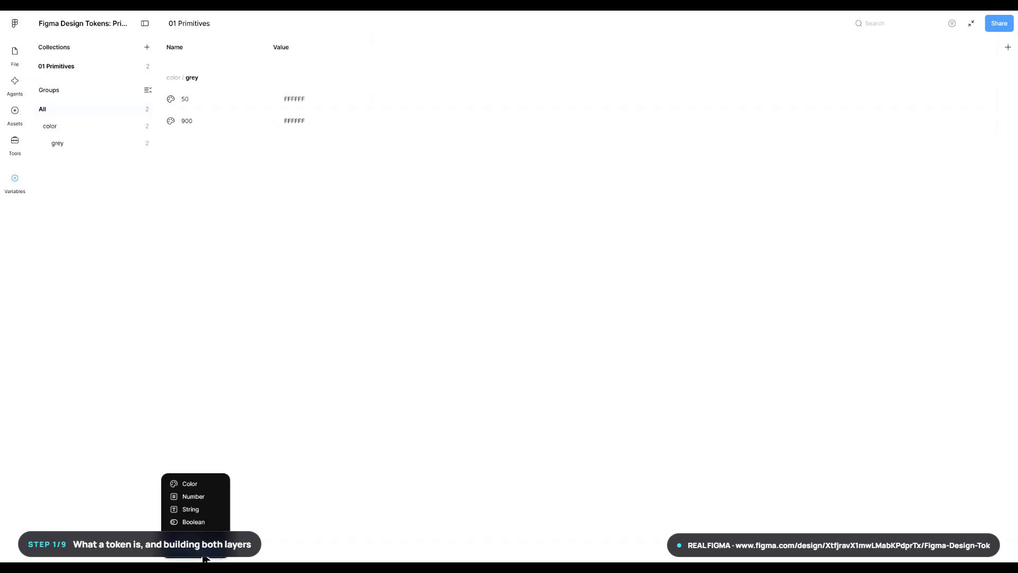
click(183, 484)
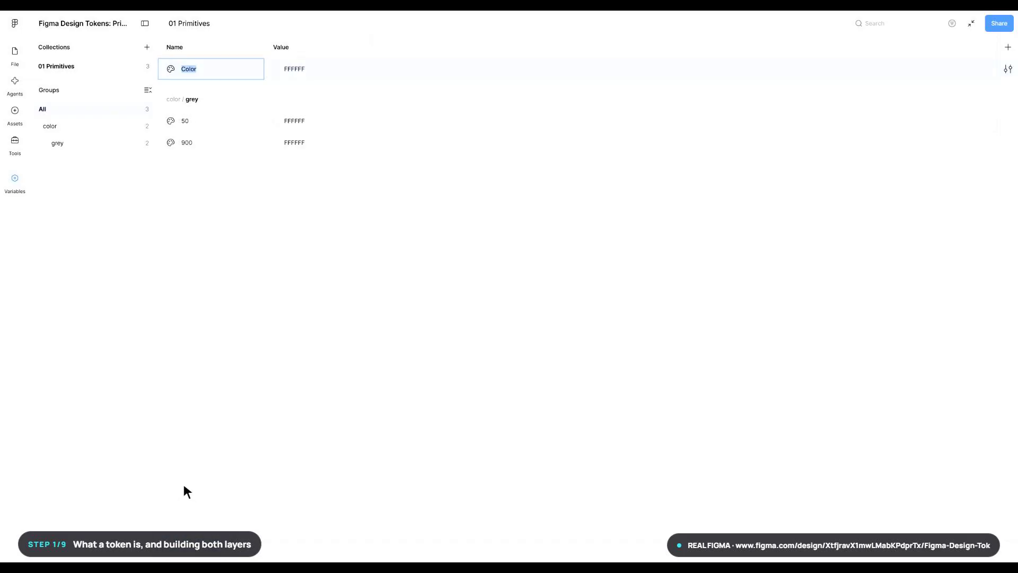
text(color/brand/500)
key(Return)
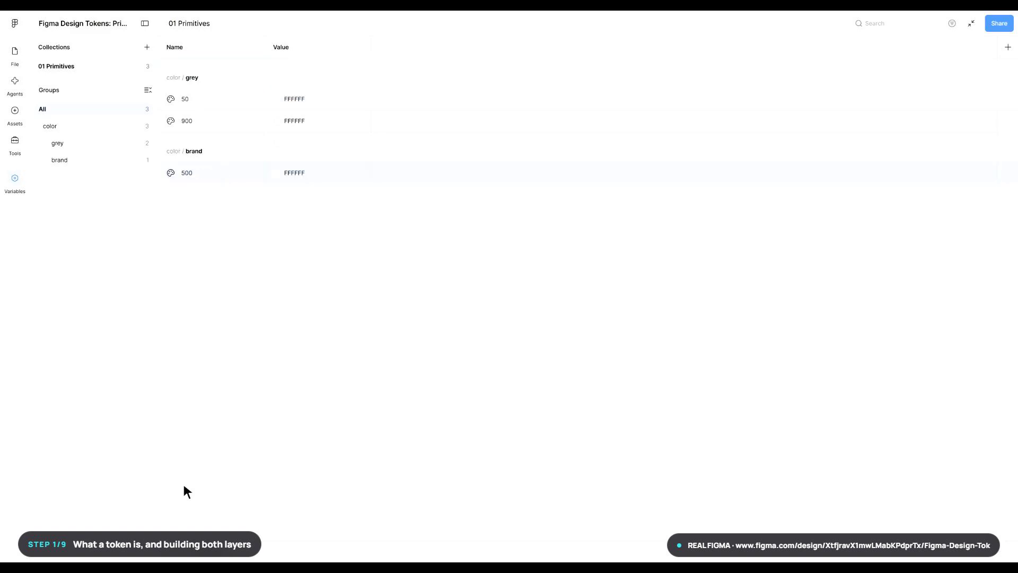
- Create a second variable collection named "02 Semantic Tokens"
click(148, 48)
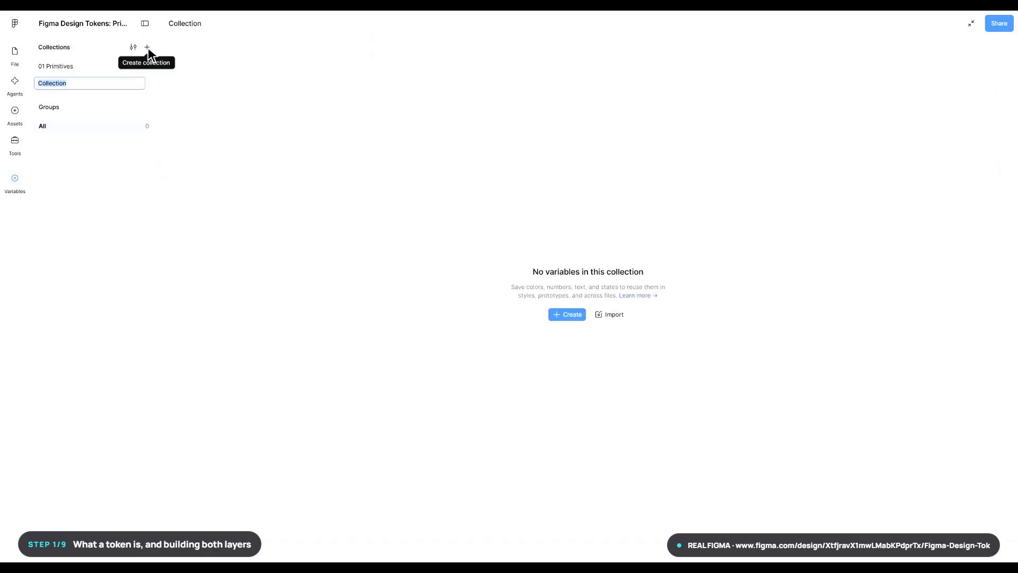
text(02 Semantic Tokens)
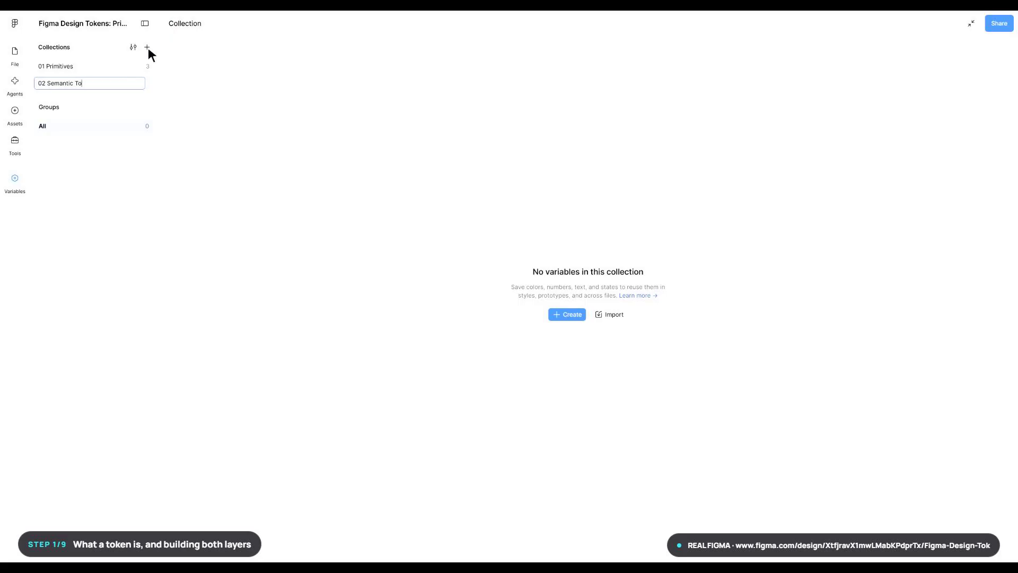
key(Return)
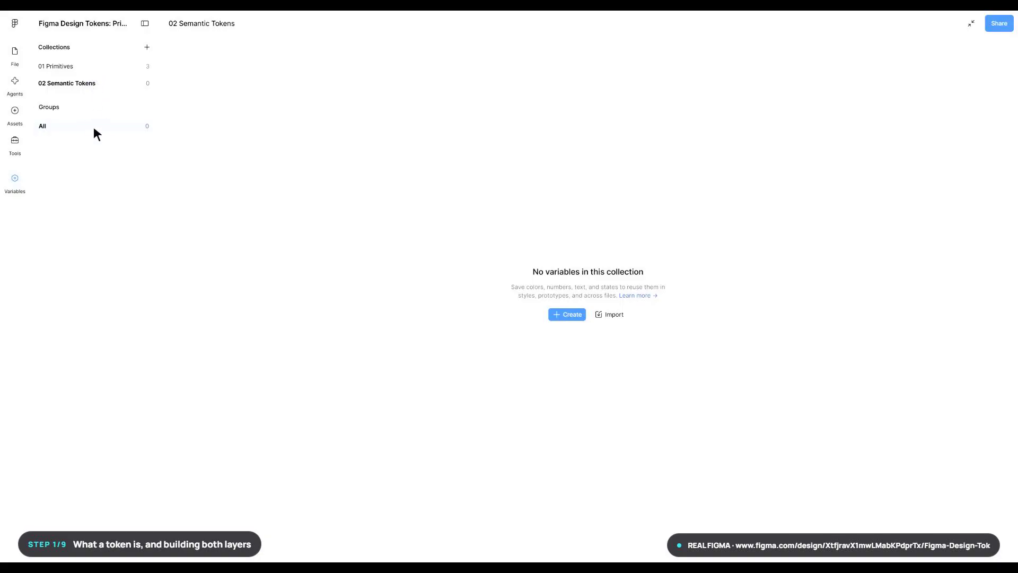
- Add two color variables named surface/default and text/primary to the 02 Semantic Tokens collection
click(574, 314)
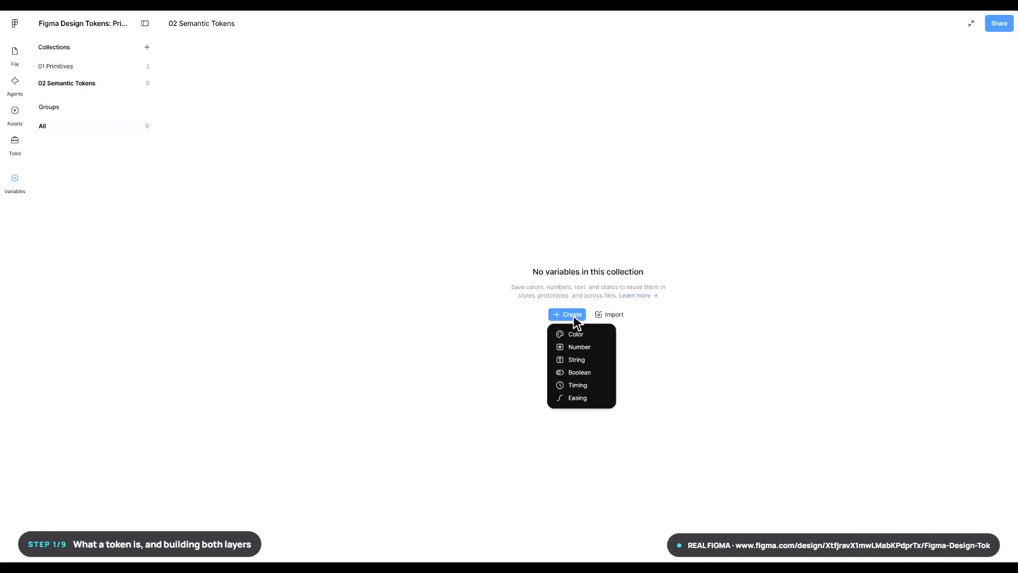
click(570, 334)
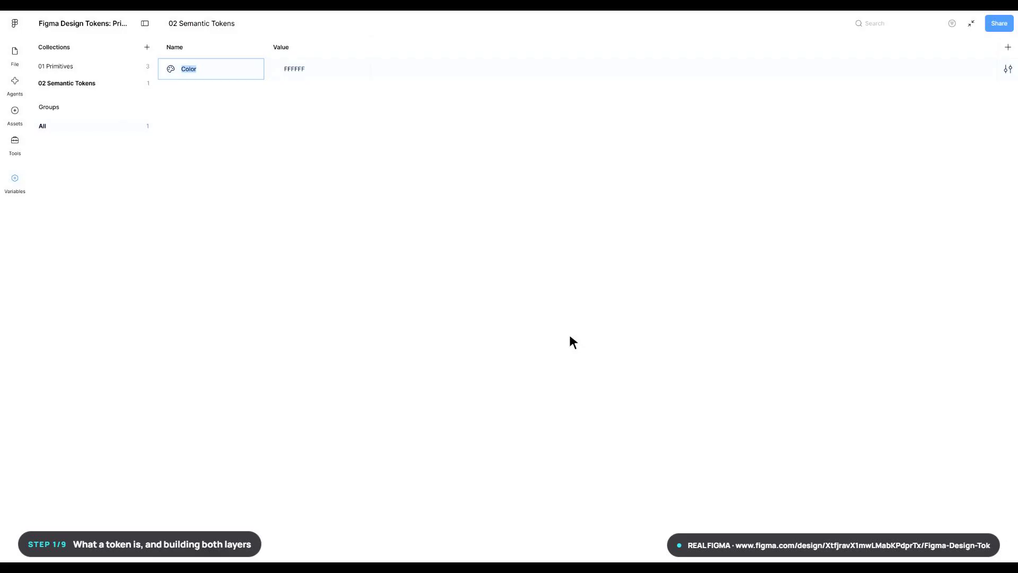
text(surface/default)
key(Return)
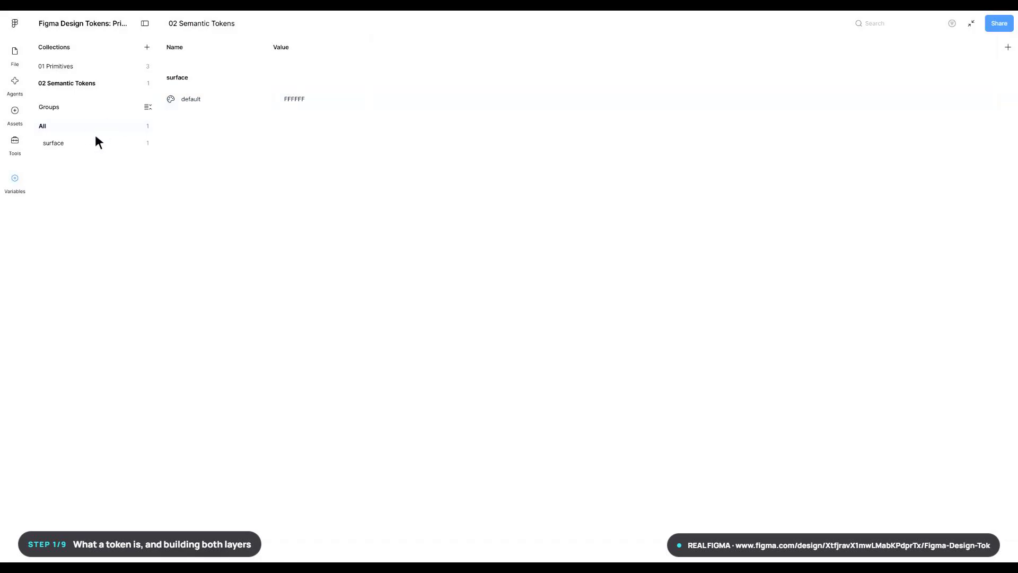
click(203, 556)
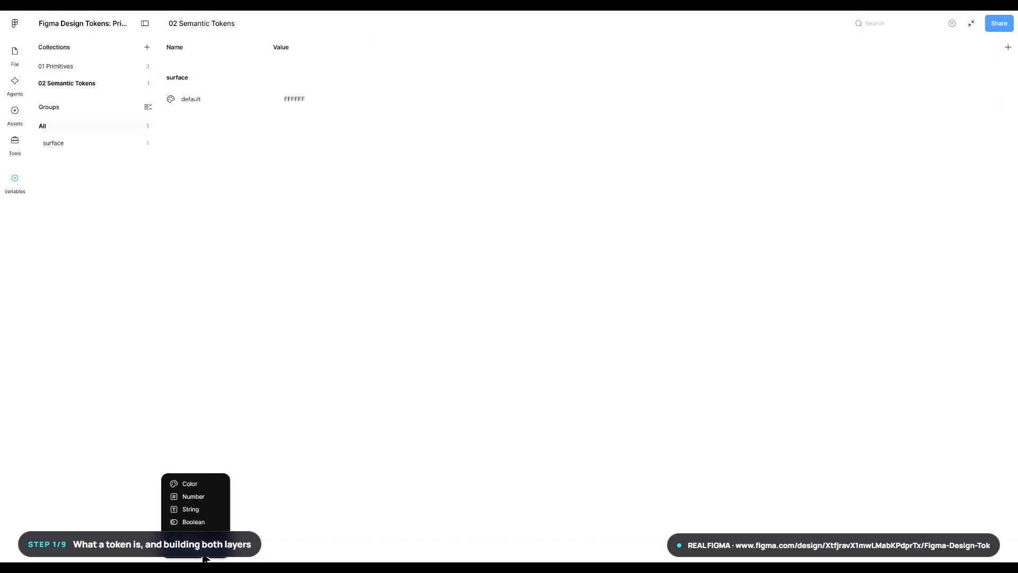
click(184, 484)
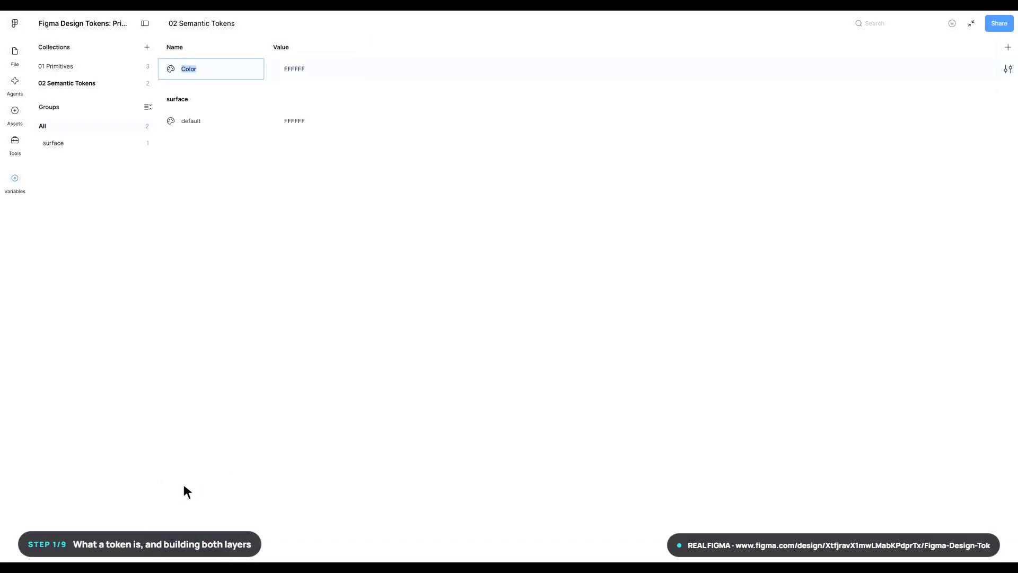
text(text/primary)
key(Return)
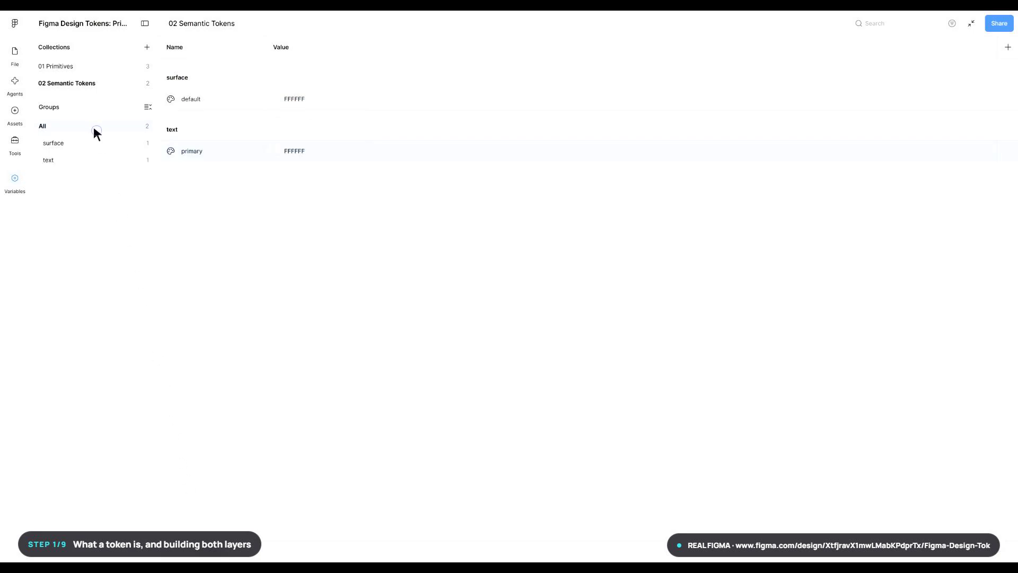
- Add a color variable named action/primary to the 02 Semantic Tokens collection
click(203, 555)
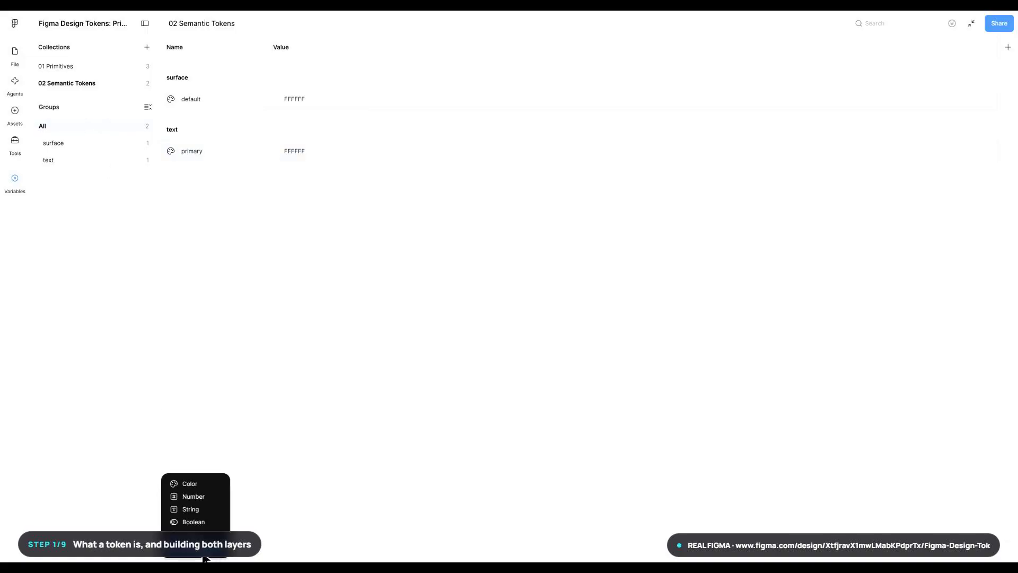
click(183, 483)
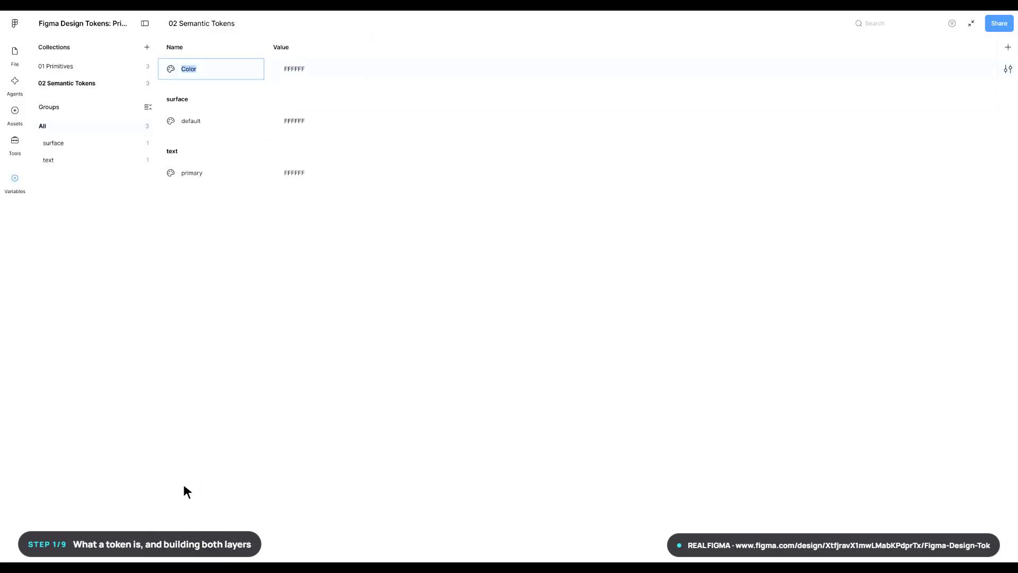
text(action/primary)
key(Return)
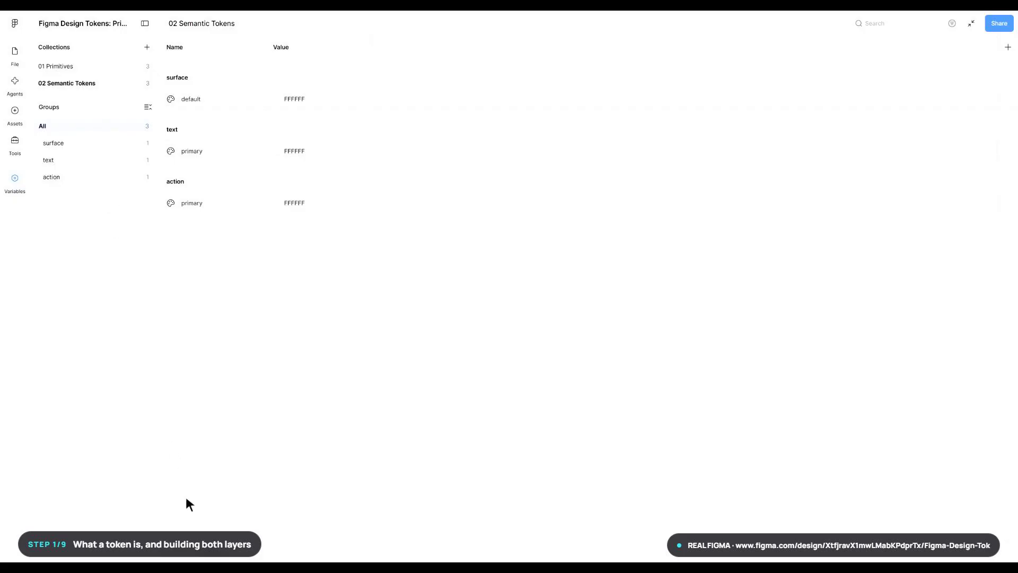
- Add a number variable named space/switch-offset to the 02 Semantic Tokens collection
click(204, 556)
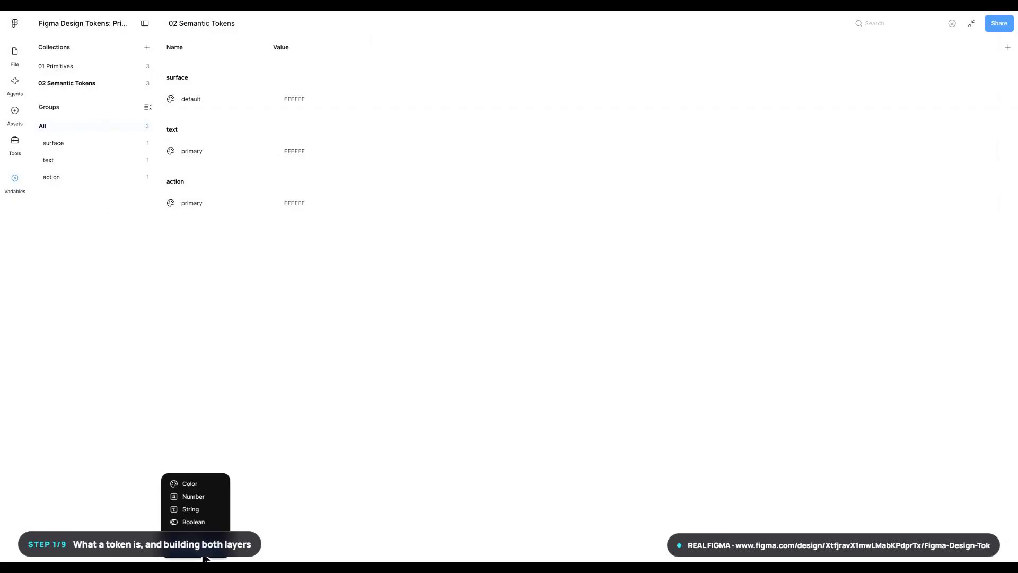
click(189, 498)
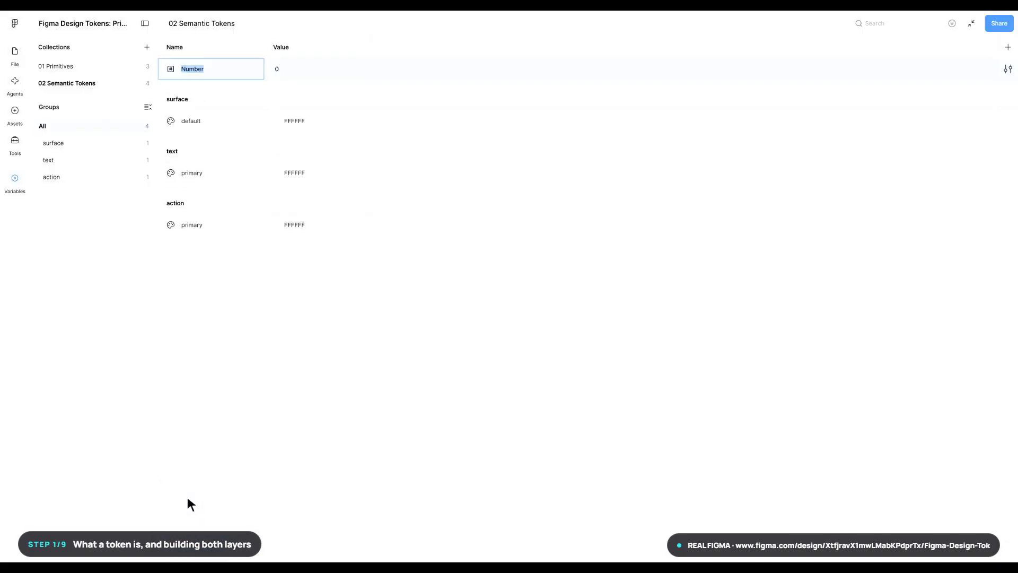
text(space/switch-offset)
key(Return)
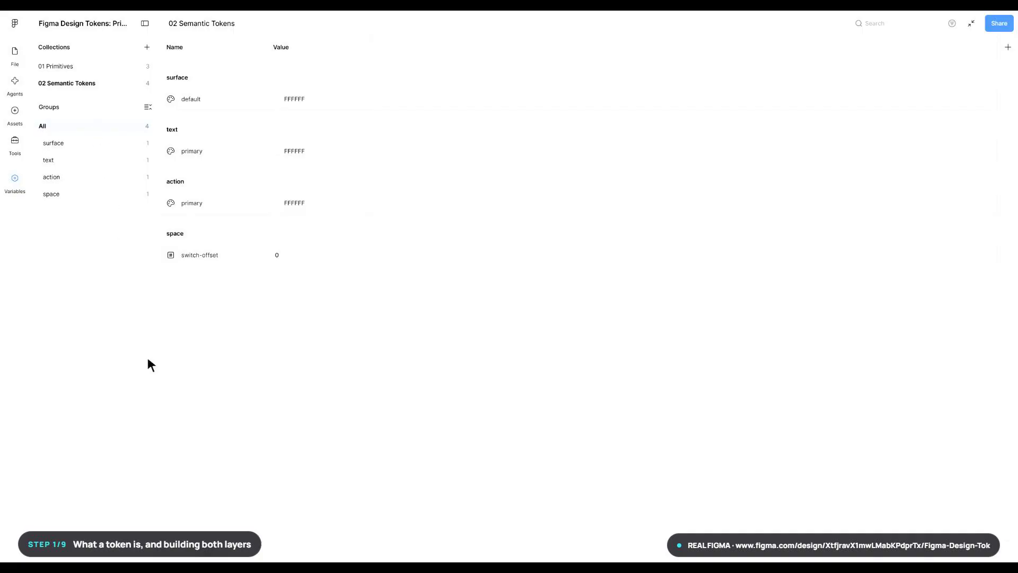
- Add a string variable named content/mode-label to the 02 Semantic Tokens collection
click(205, 558)
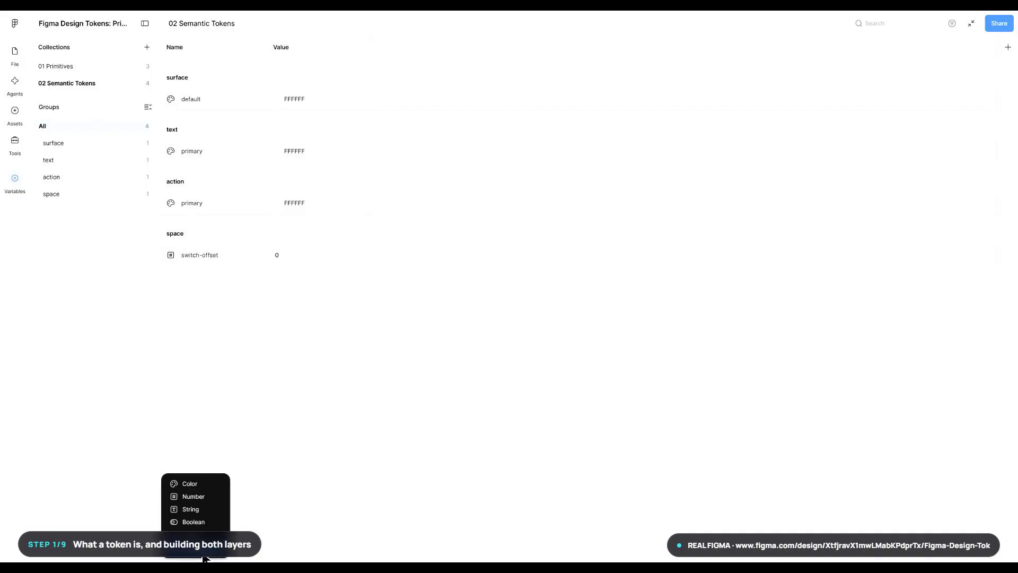
click(185, 509)
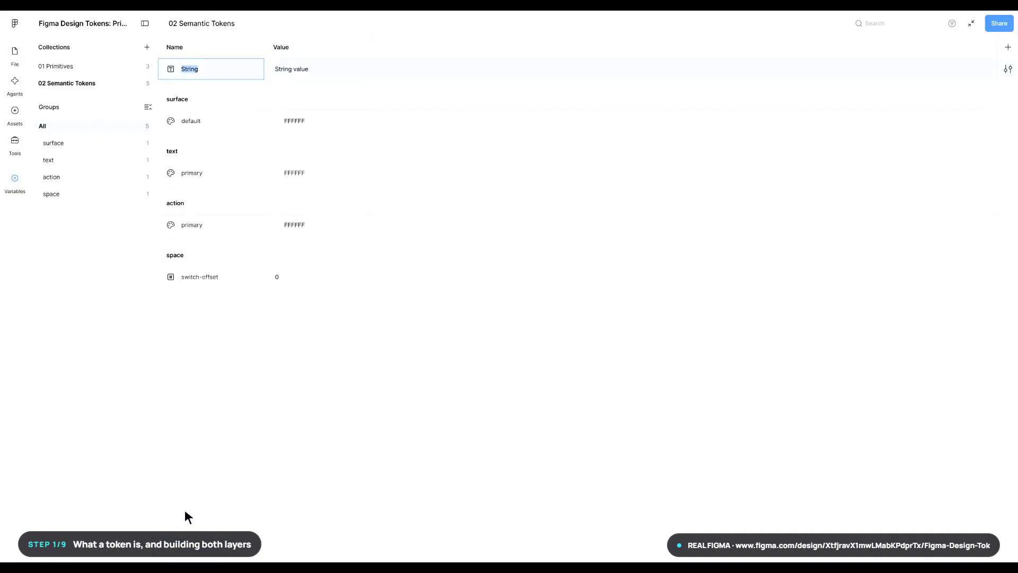
text(content/mode-label)
key(Return)
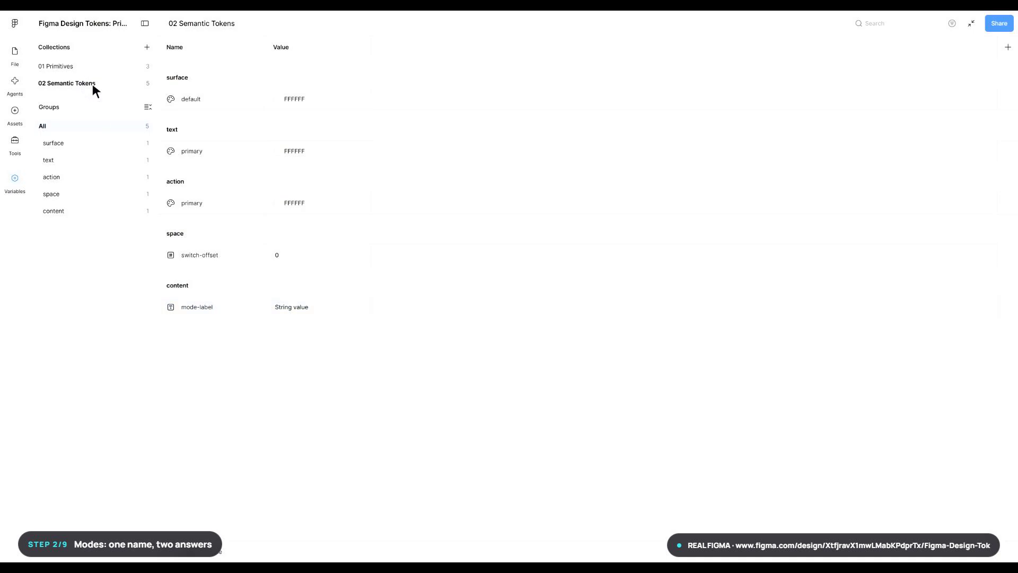
- Add a second mode named Dark to the semantic tokens and rename the first mode Light
click(1008, 47)
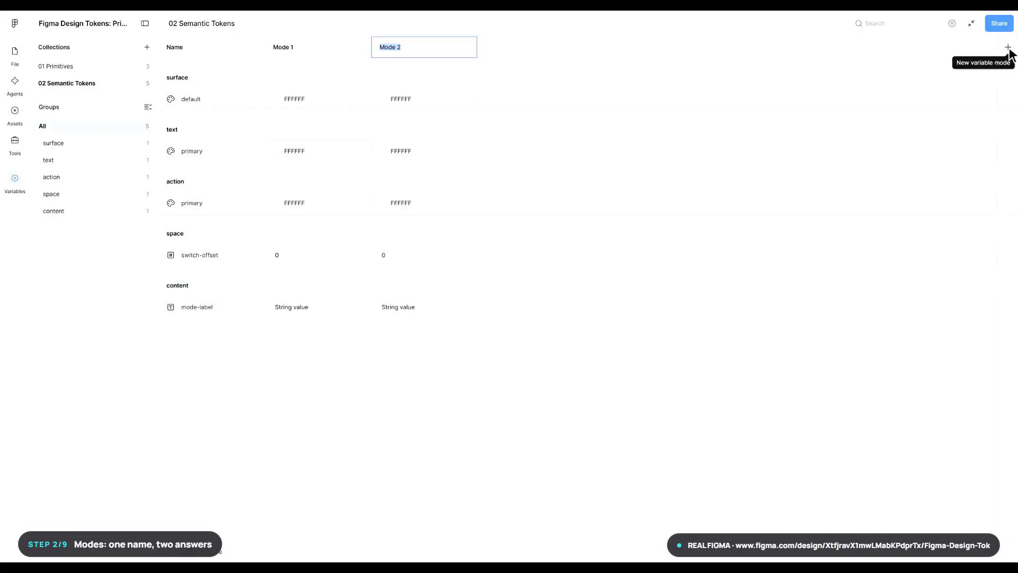
text(Dark)
key(Return)
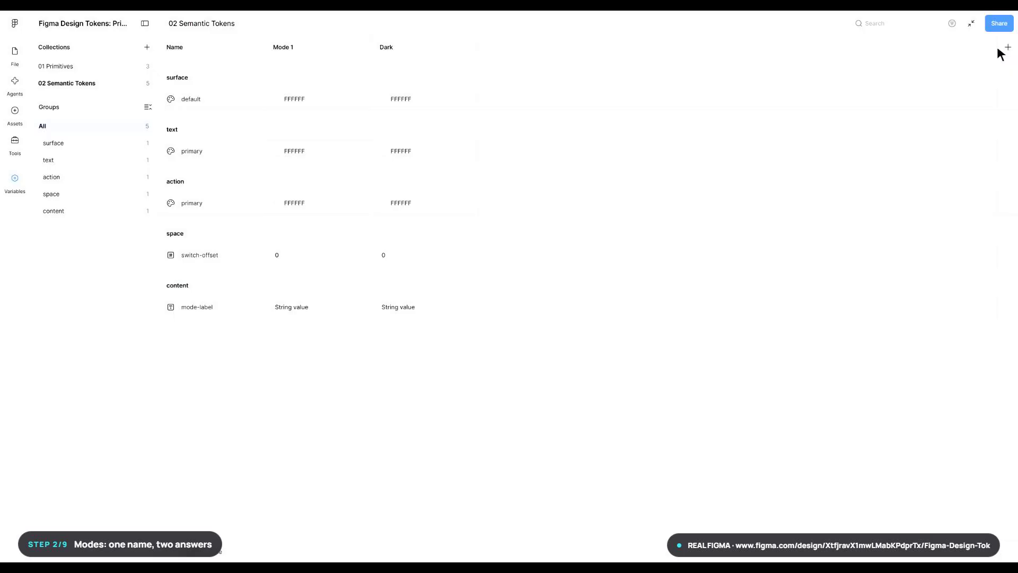
double_click(284, 47)
text(Light)
key(Return)
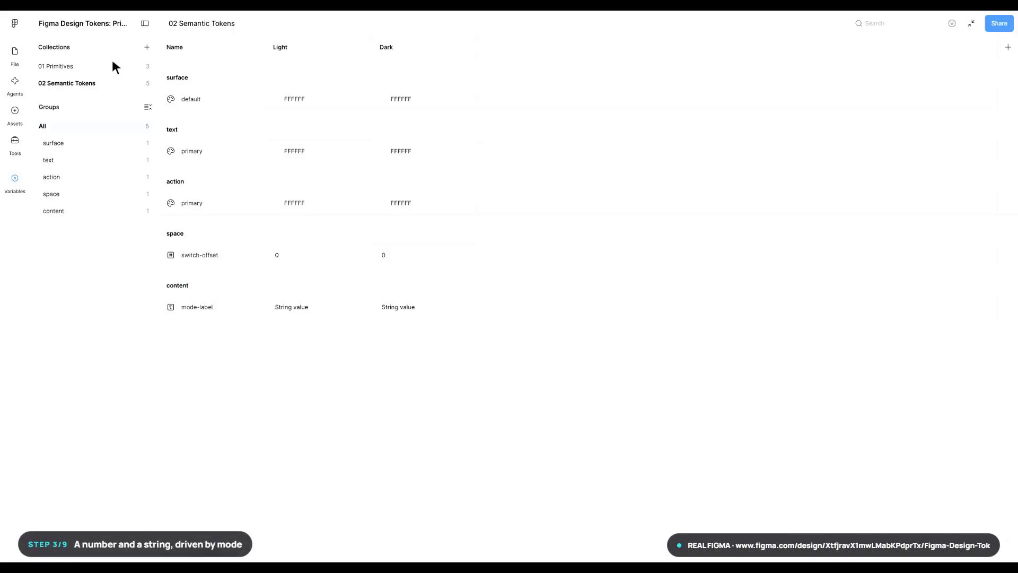
- In the 01 Primitives collection, set color/grey/900 to 111827 and color/brand/500 to 4F46E5
click(92, 67)
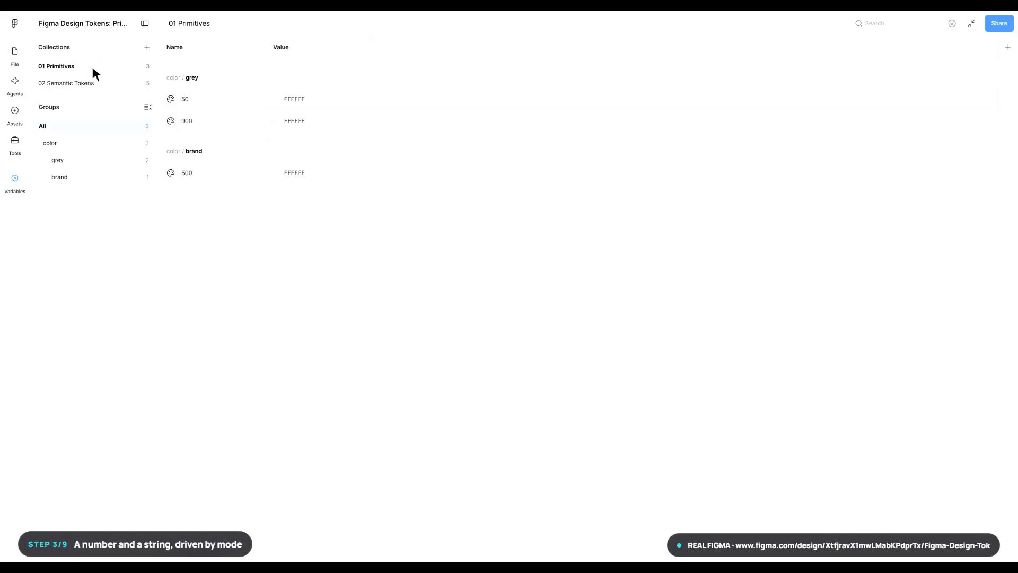
click(320, 102)
key(Escape)
click(320, 123)
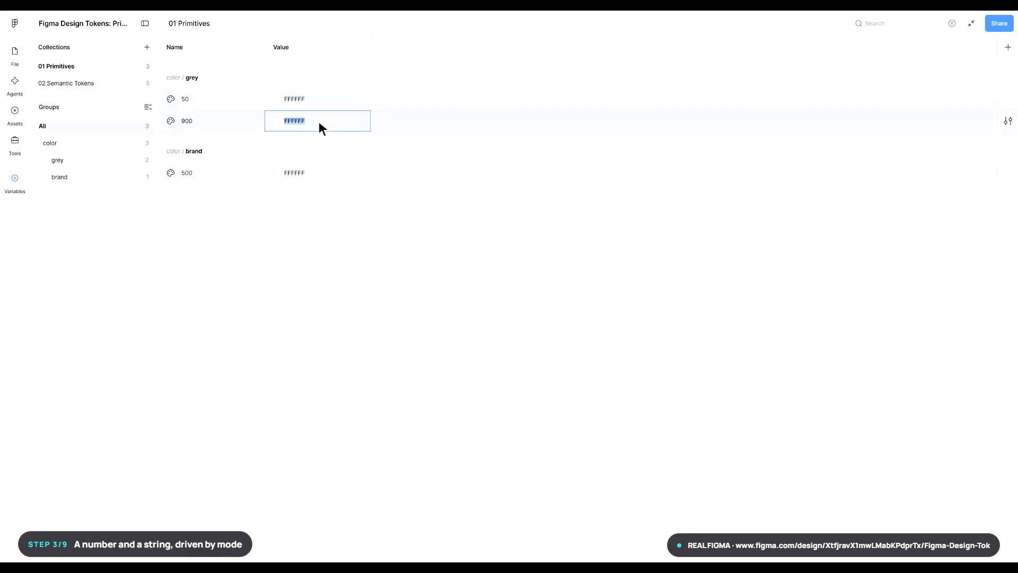
text(111827)
key(Return)
click(319, 175)
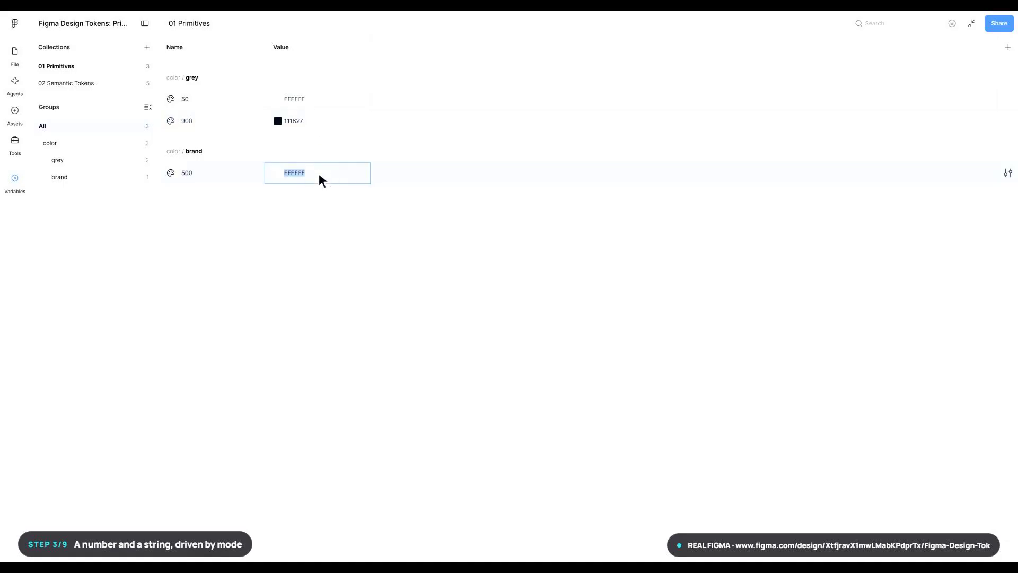
text(4F46E5)
key(Return)
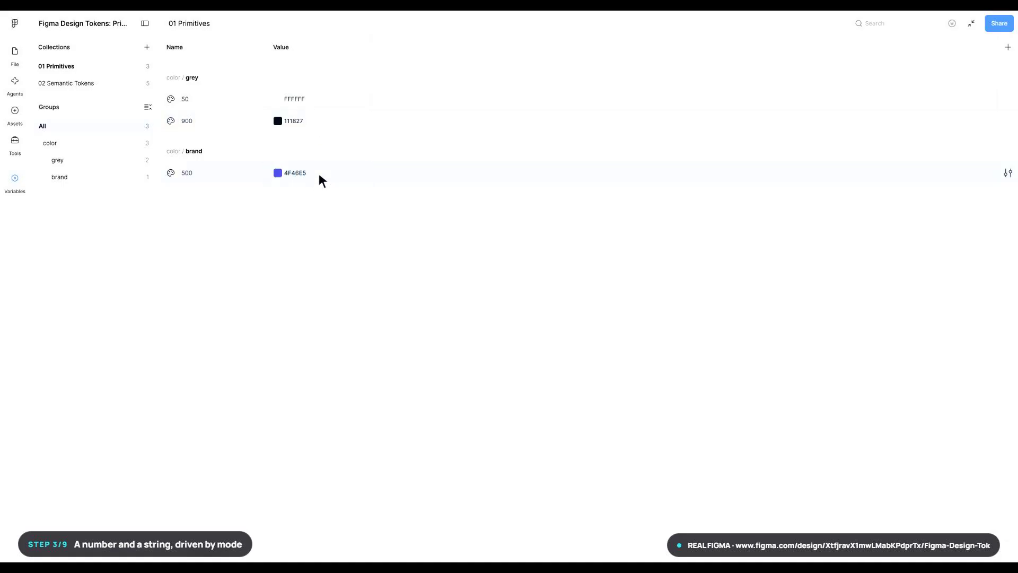
- In the 02 Semantic Tokens collection, set space/switch-offset to 4 for Light and 16 for Dark
click(92, 84)
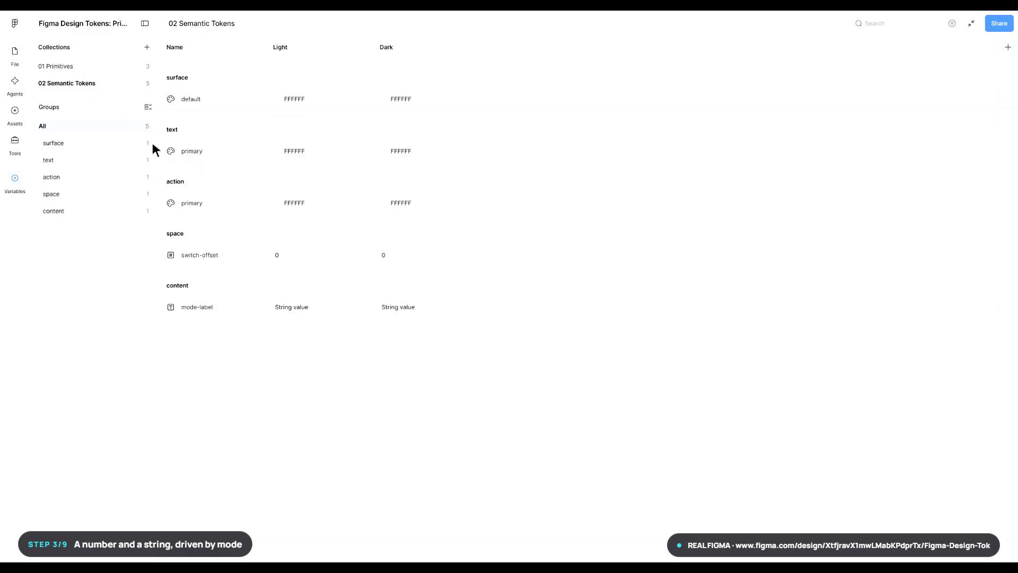
click(320, 256)
text(4)
key(Return)
click(425, 256)
text(16)
key(Return)
- Set content/mode-label to "Light Mode Active" for Light and "Dark Mode Active" for Dark
click(319, 307)
text(Light )
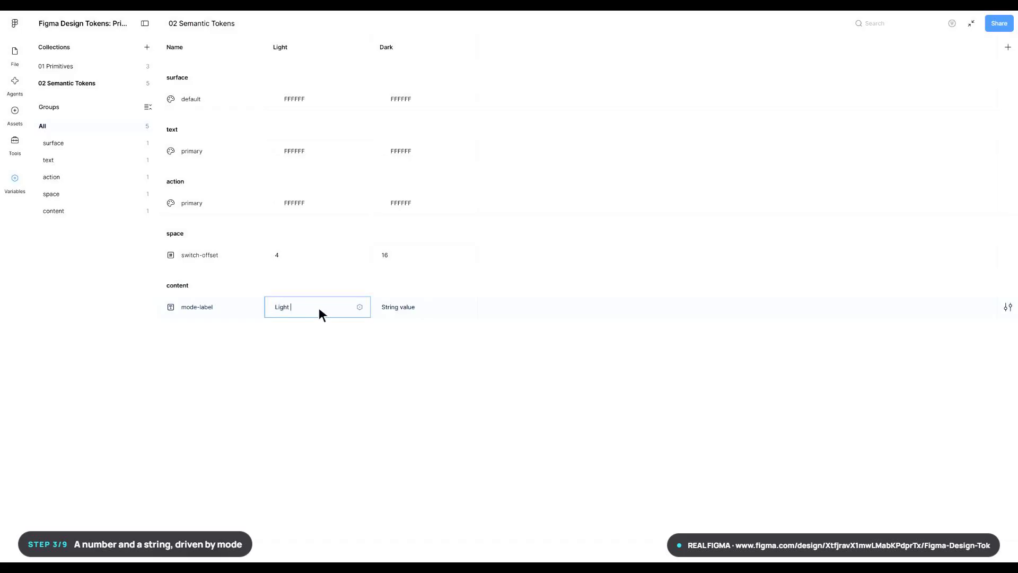
text(Mode Active)
key(Return)
click(426, 310)
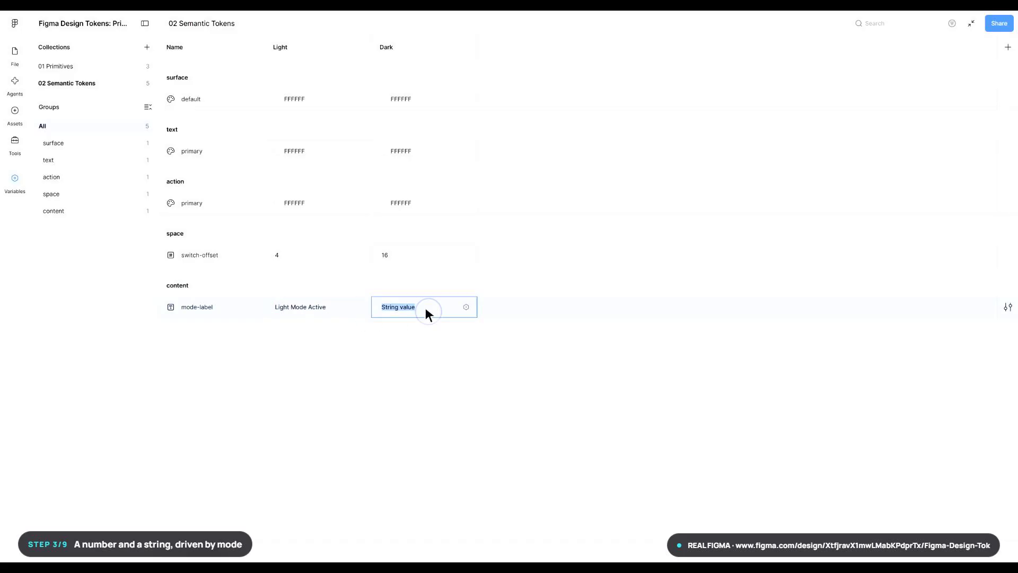
text(Dark Mode Active)
key(Return)
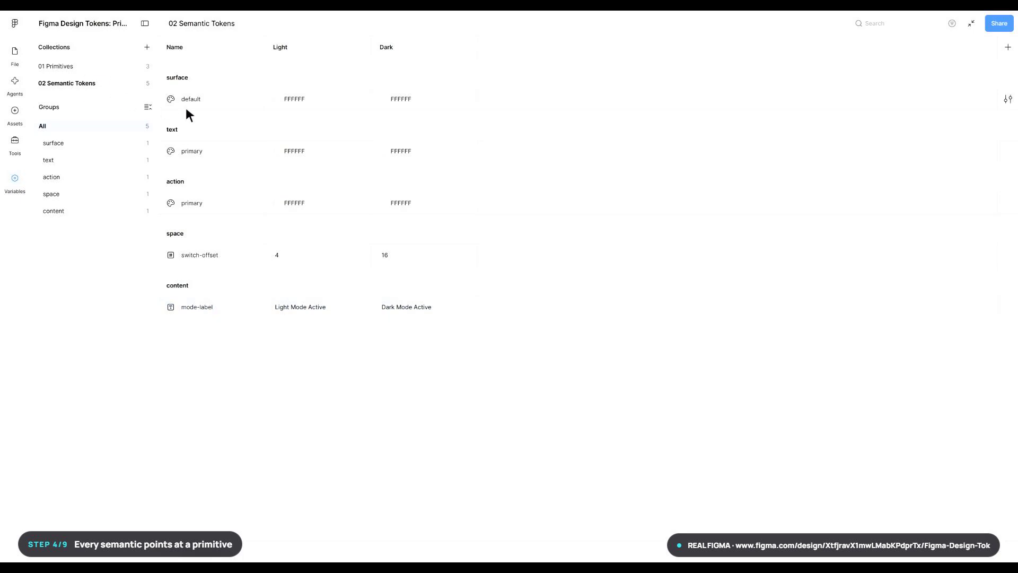
- Alias surface/default to color/grey/50 in Light mode and color/grey/900 in Dark mode
click(320, 99)
right_click(319, 99)
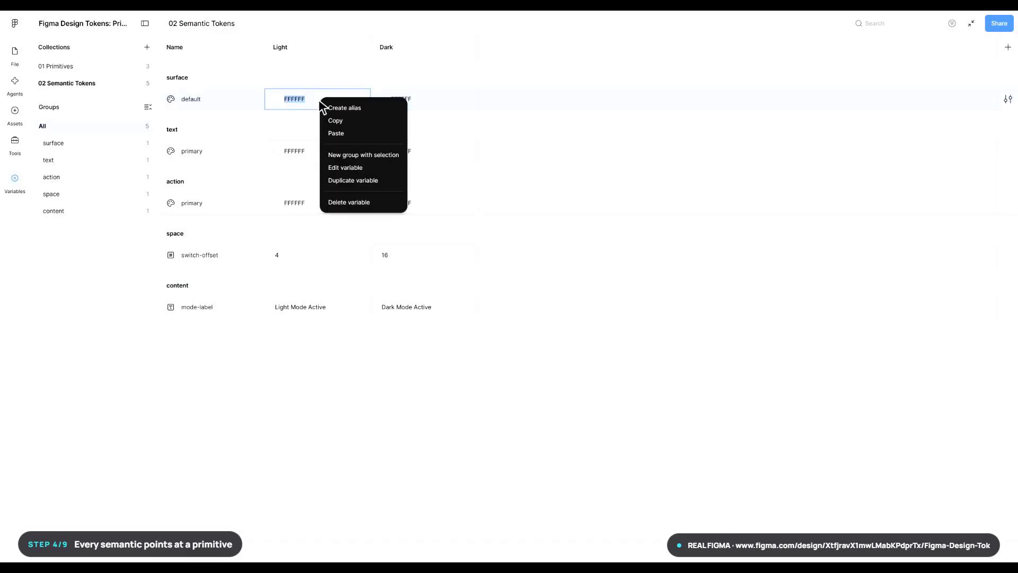
click(366, 109)
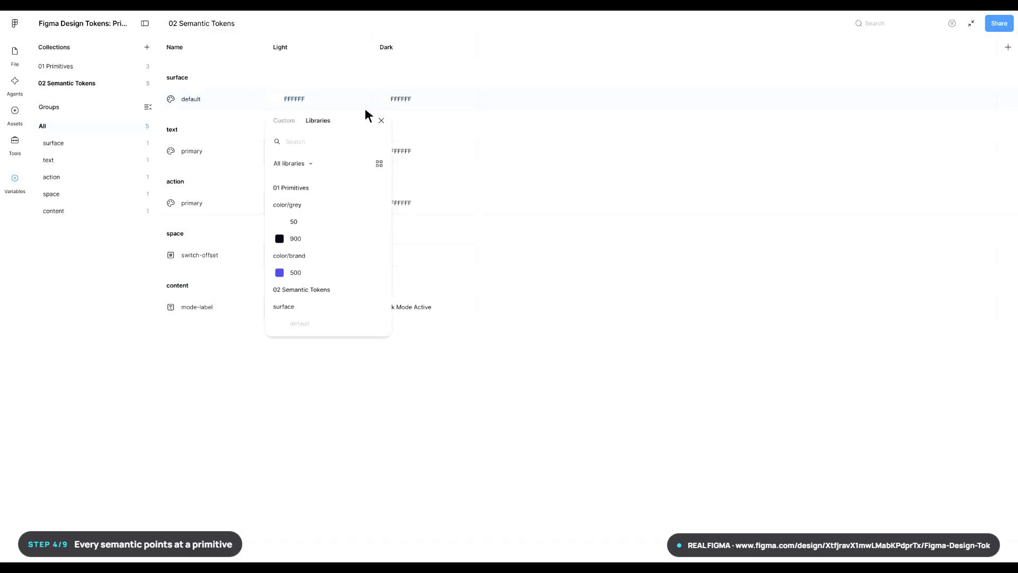
click(334, 223)
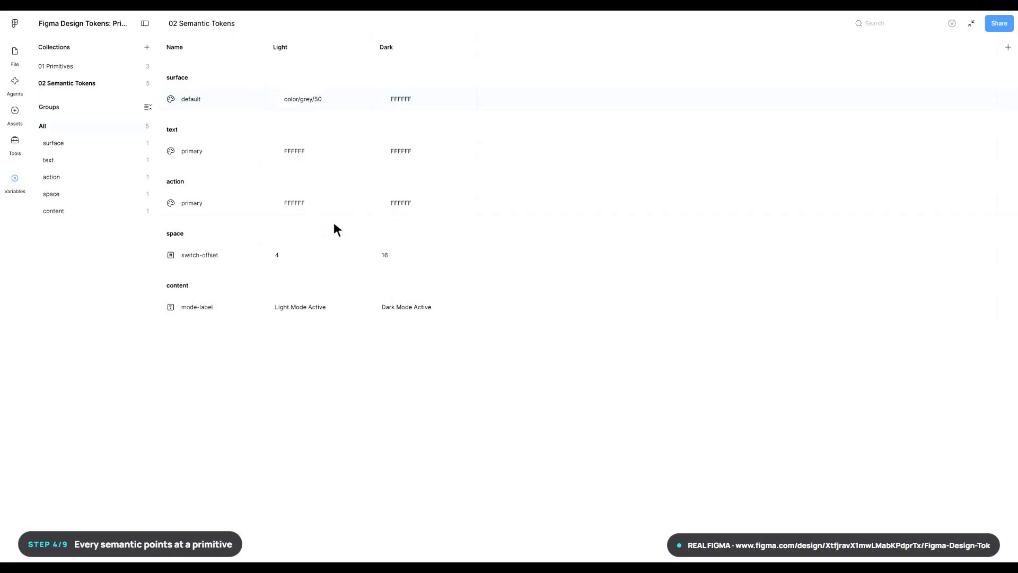
right_click(425, 103)
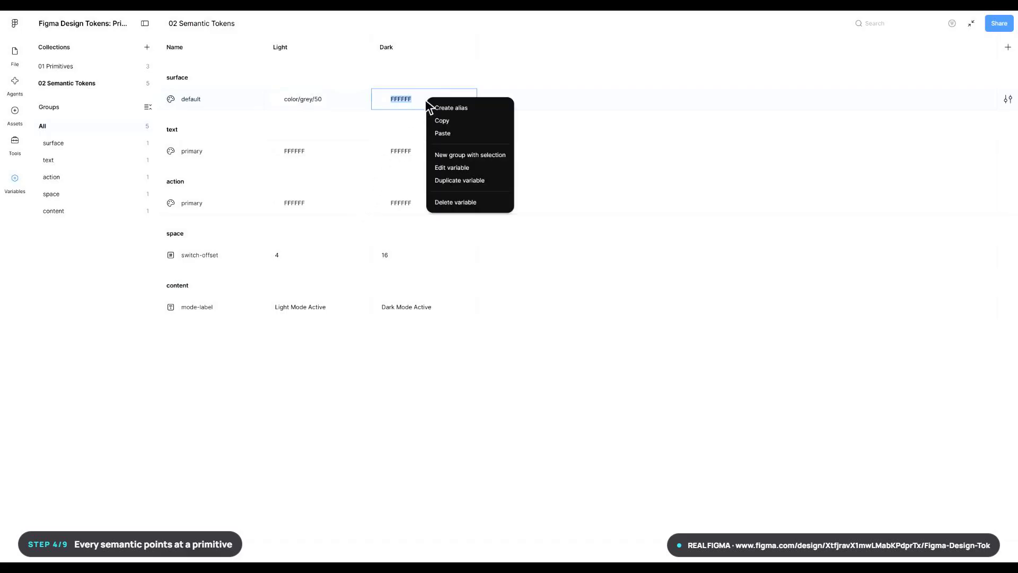
click(473, 111)
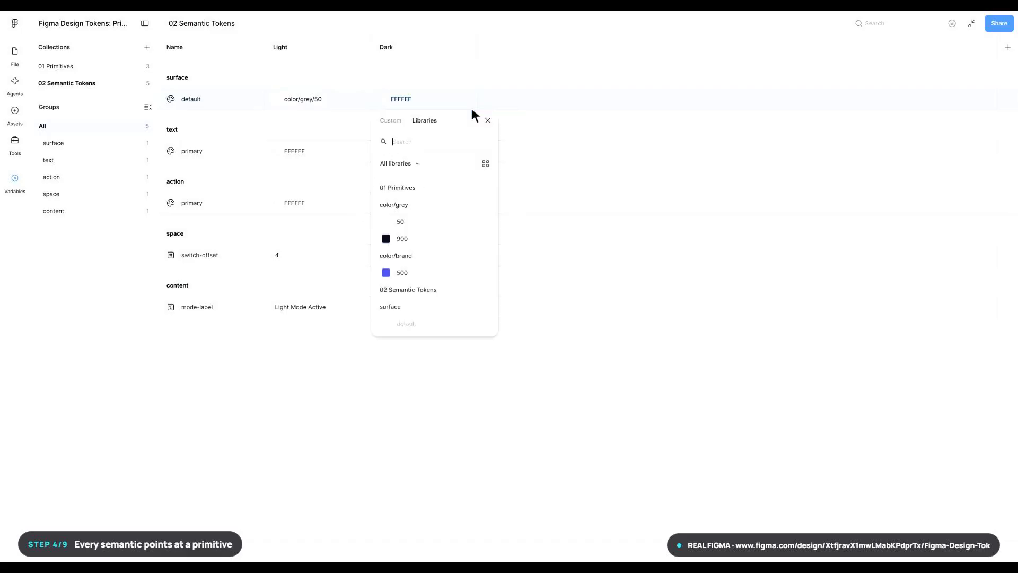
click(444, 239)
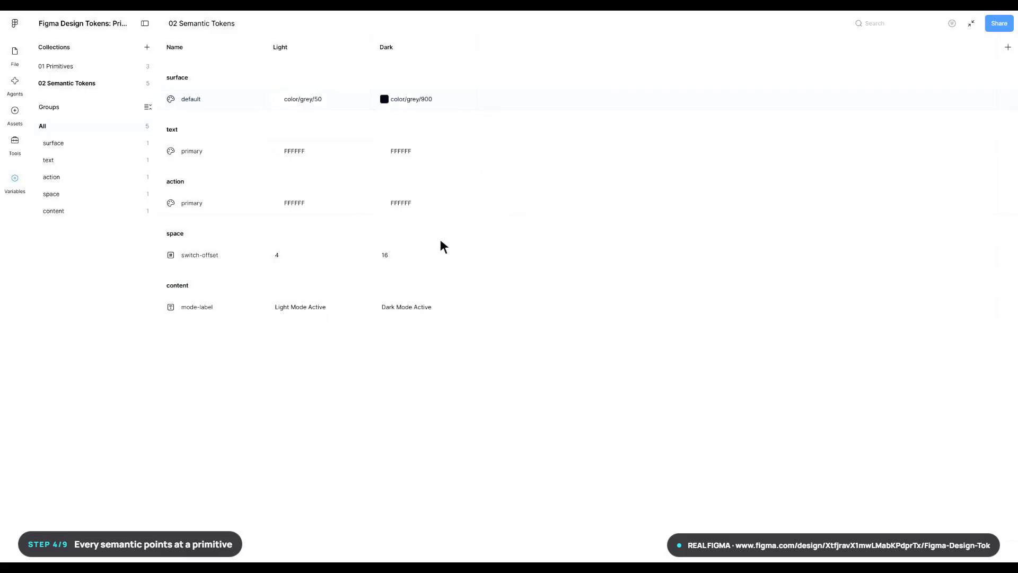
- Alias text/primary to color/grey/900 in Light mode and color/grey/50 in Dark mode
click(321, 155)
right_click(320, 155)
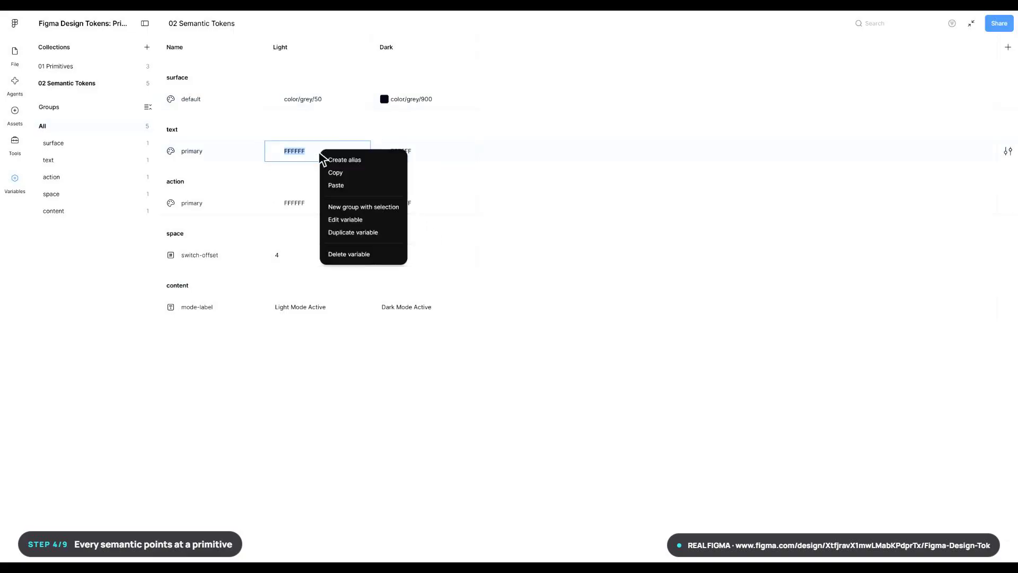
click(365, 162)
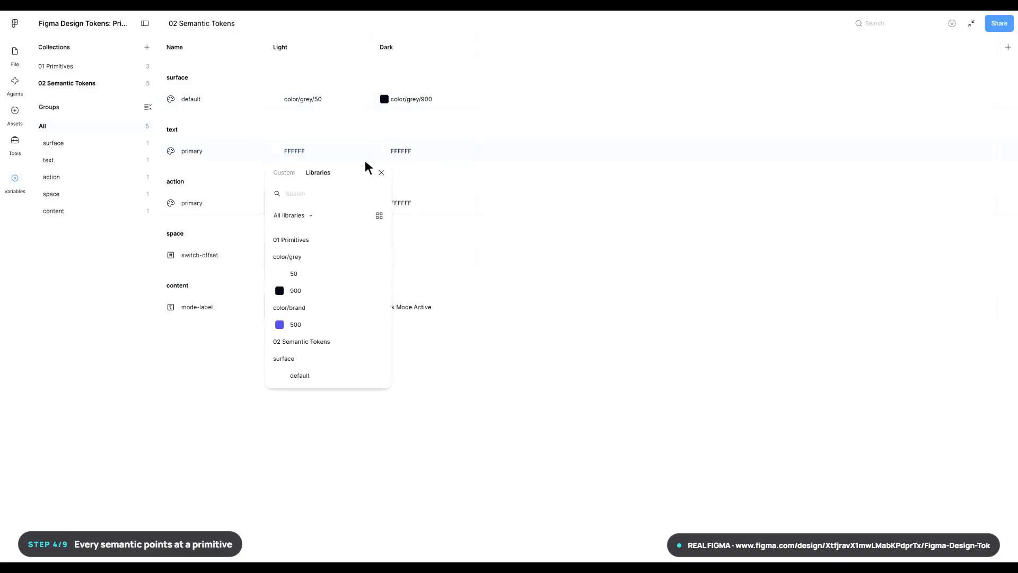
click(334, 292)
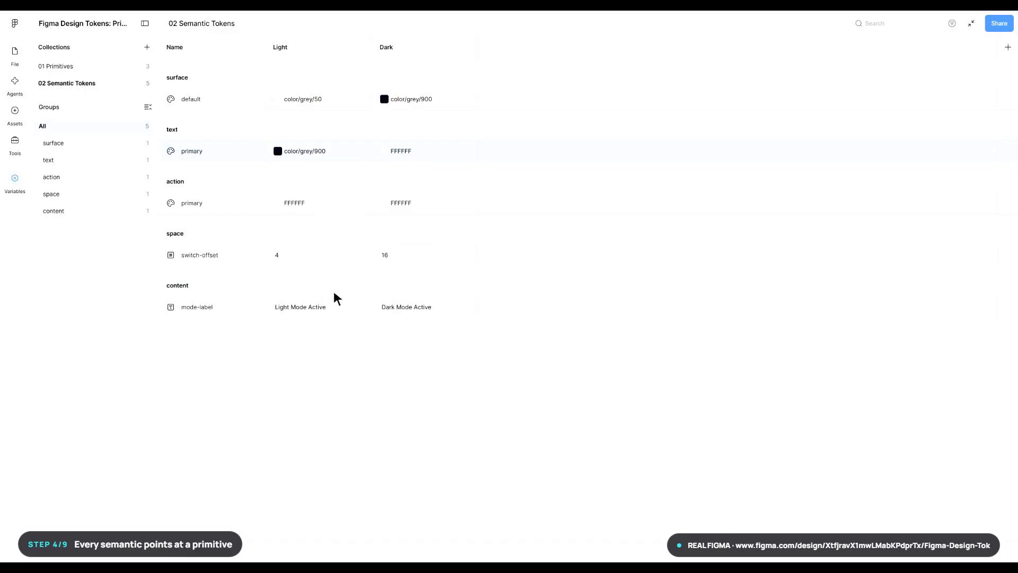
right_click(428, 156)
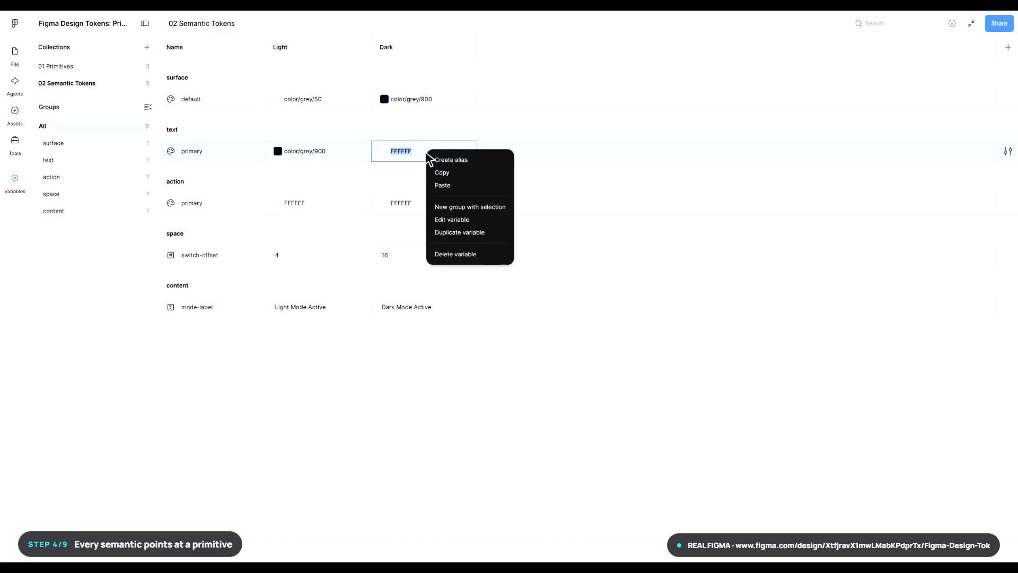
click(475, 161)
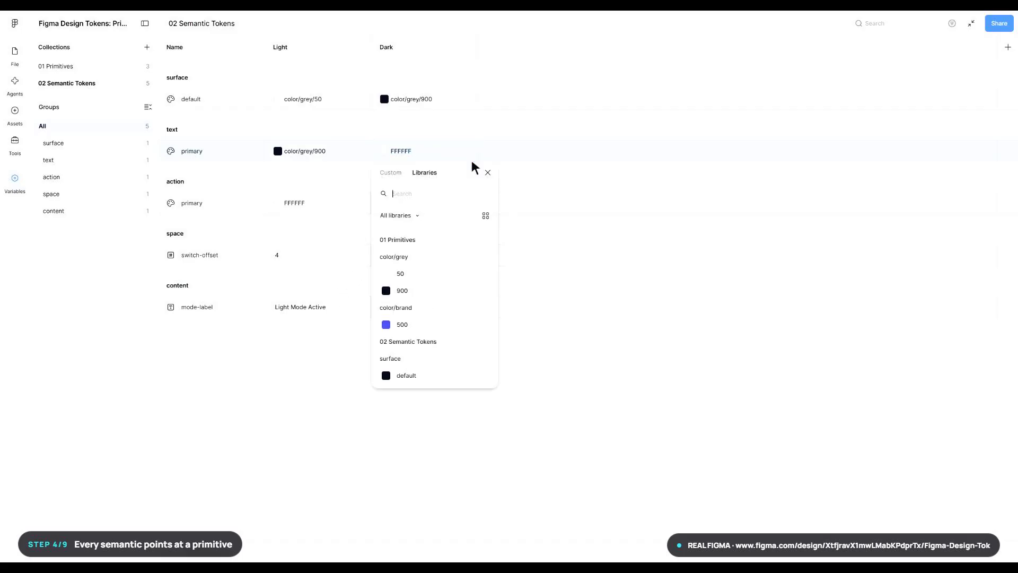
click(441, 276)
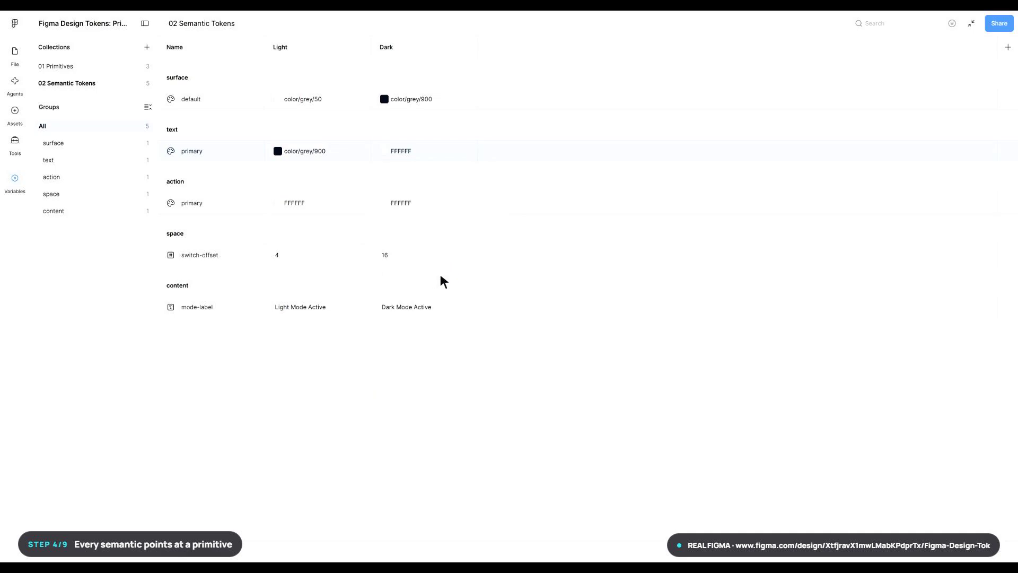
- Alias action/primary to color/brand/500 in Light mode and color/grey/50 in Dark mode
right_click(320, 208)
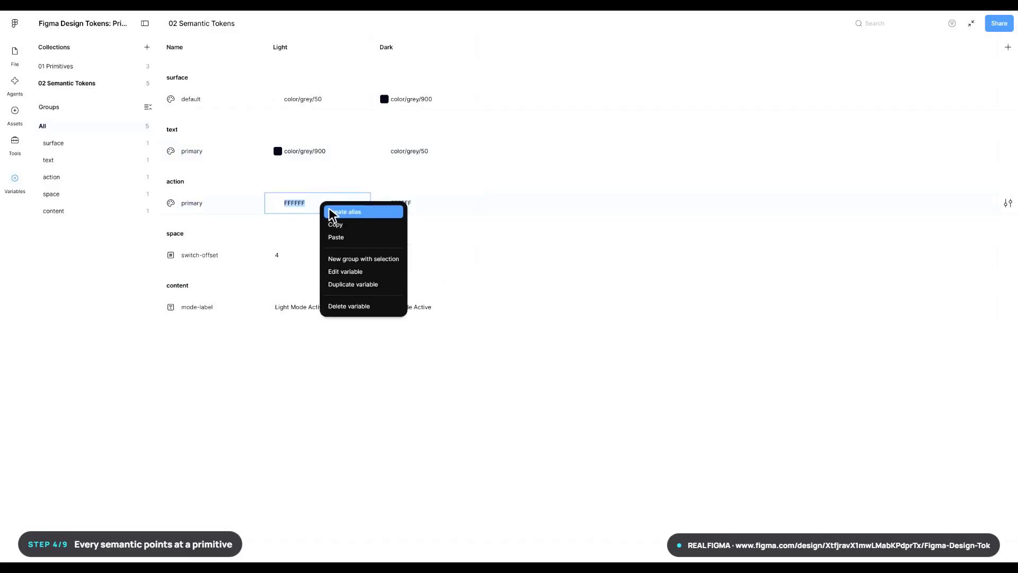
click(368, 216)
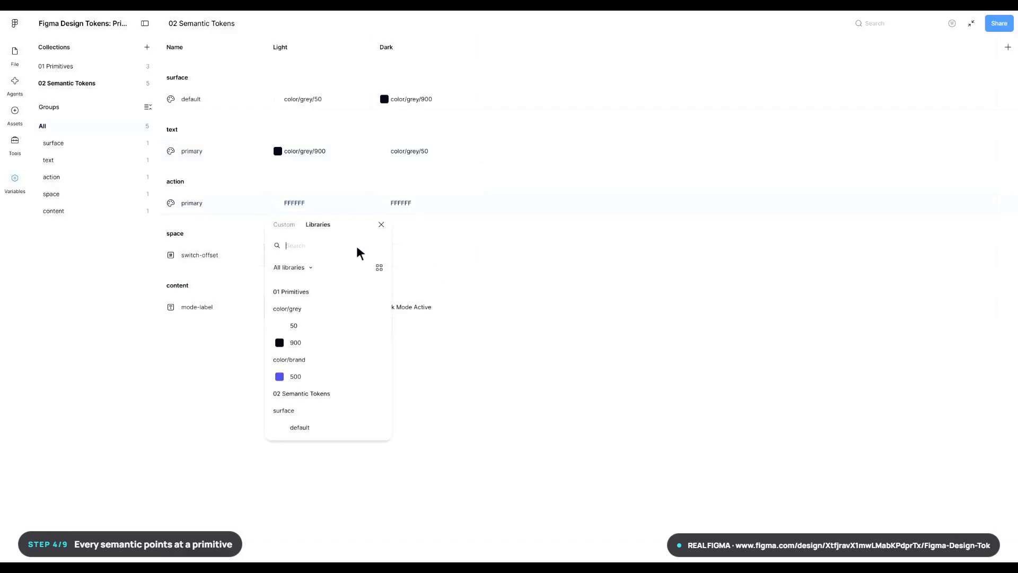
click(335, 378)
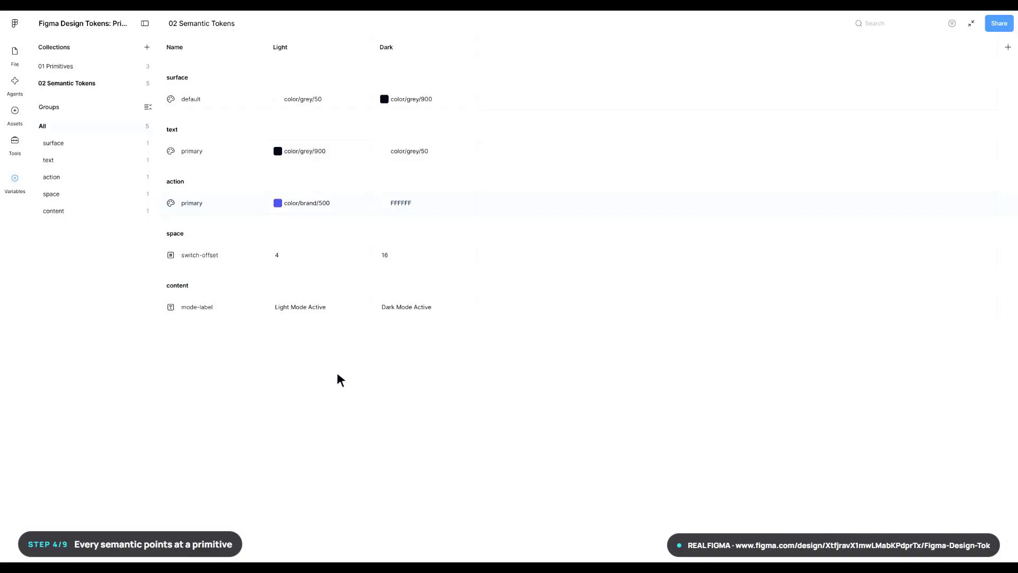
click(426, 205)
right_click(427, 208)
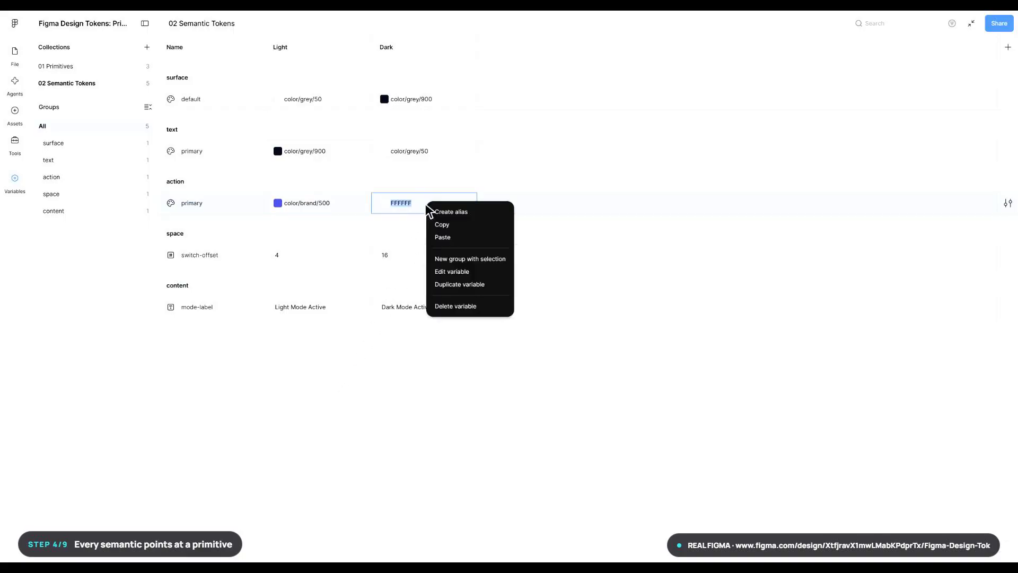
click(472, 213)
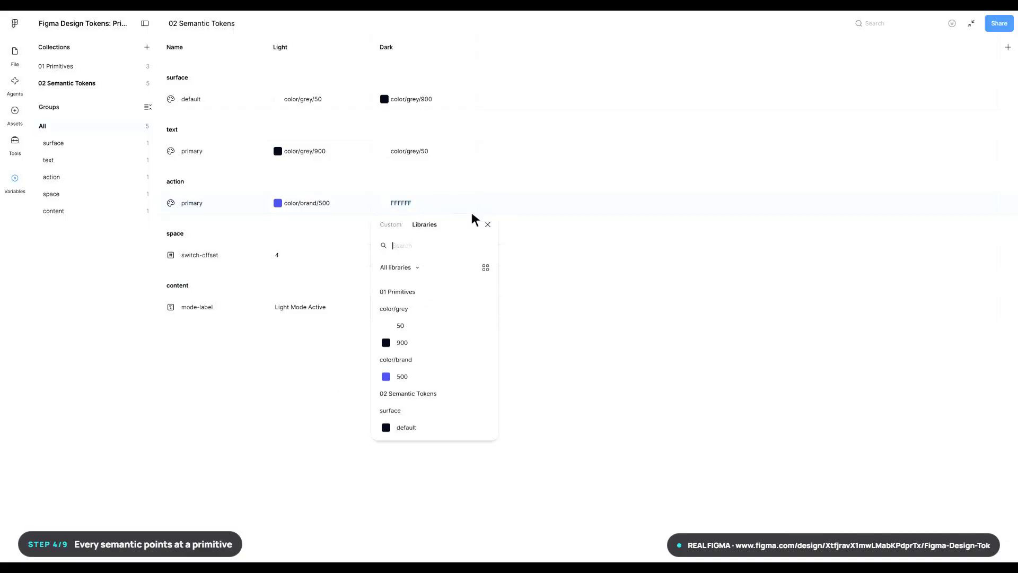
click(443, 329)
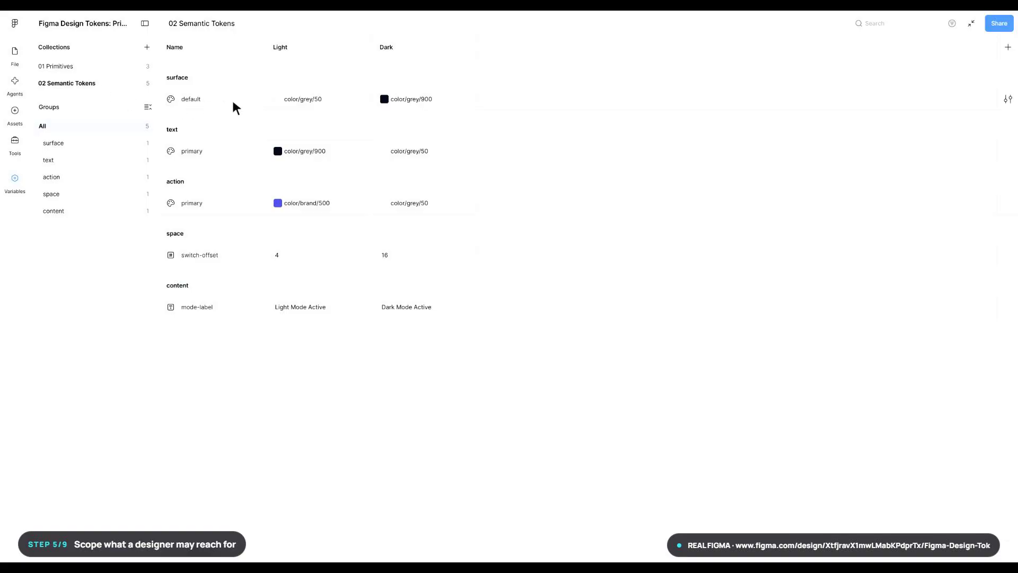
- Restrict the color scope of surface/default to Frame and Shape fills only
click(1008, 99)
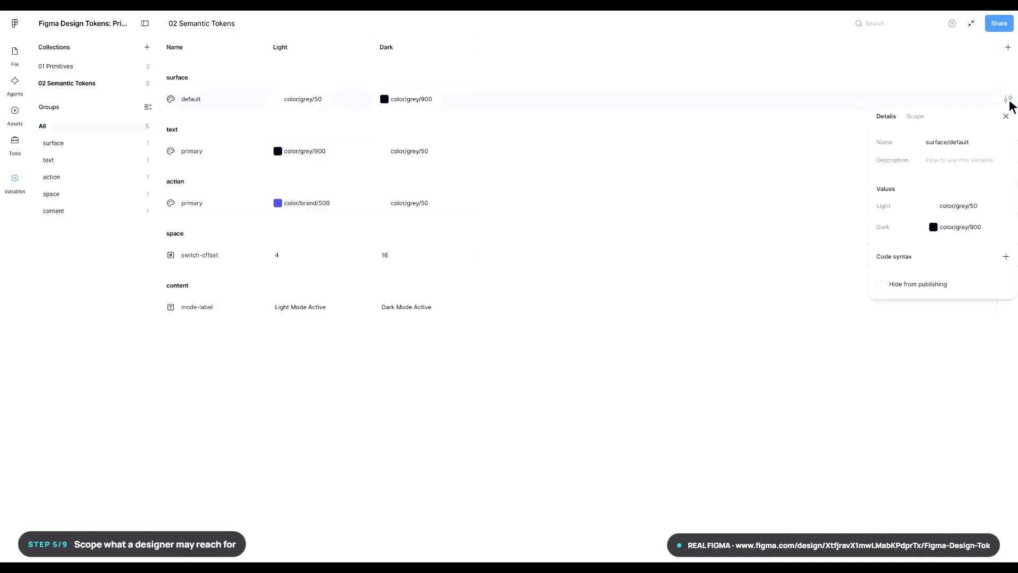
click(917, 117)
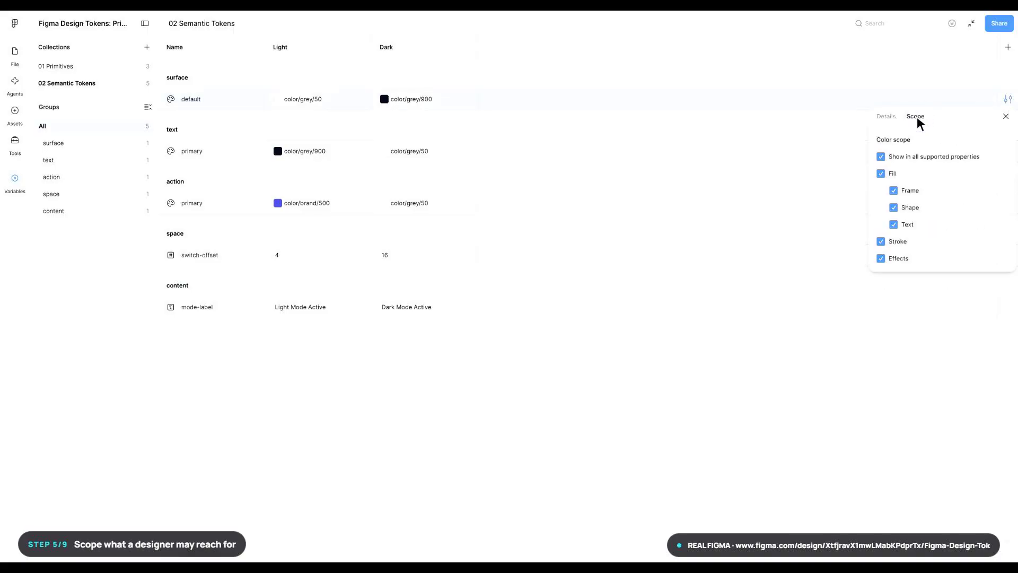
click(881, 157)
click(894, 192)
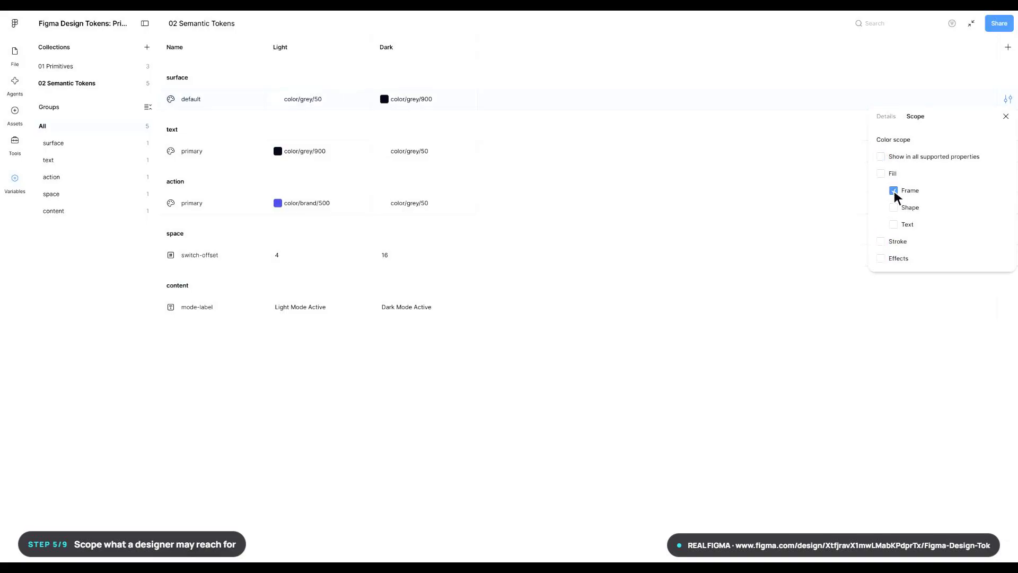
click(895, 209)
key(Escape)
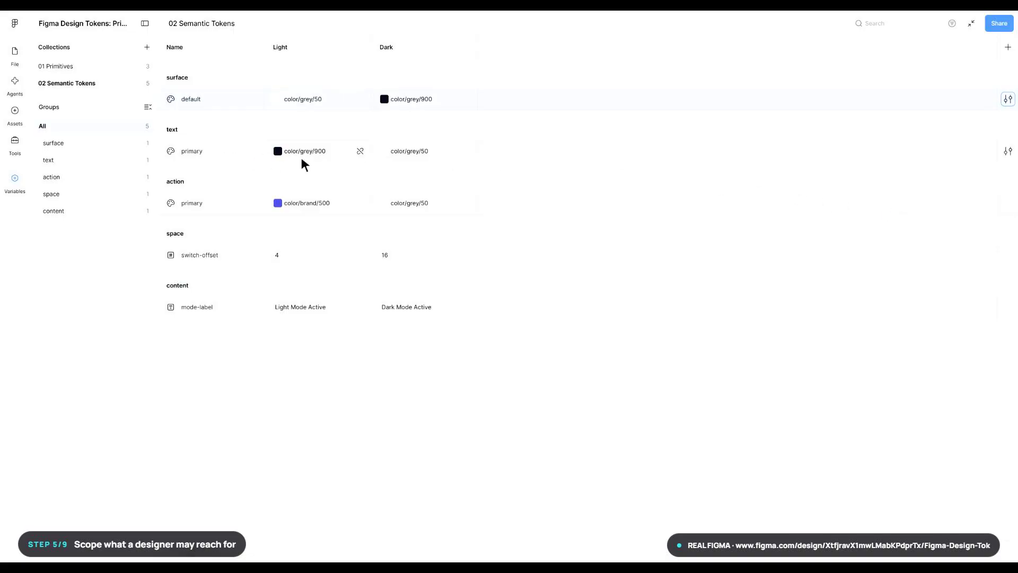
- Restrict the color scope of text/primary to Text fills only
click(1008, 152)
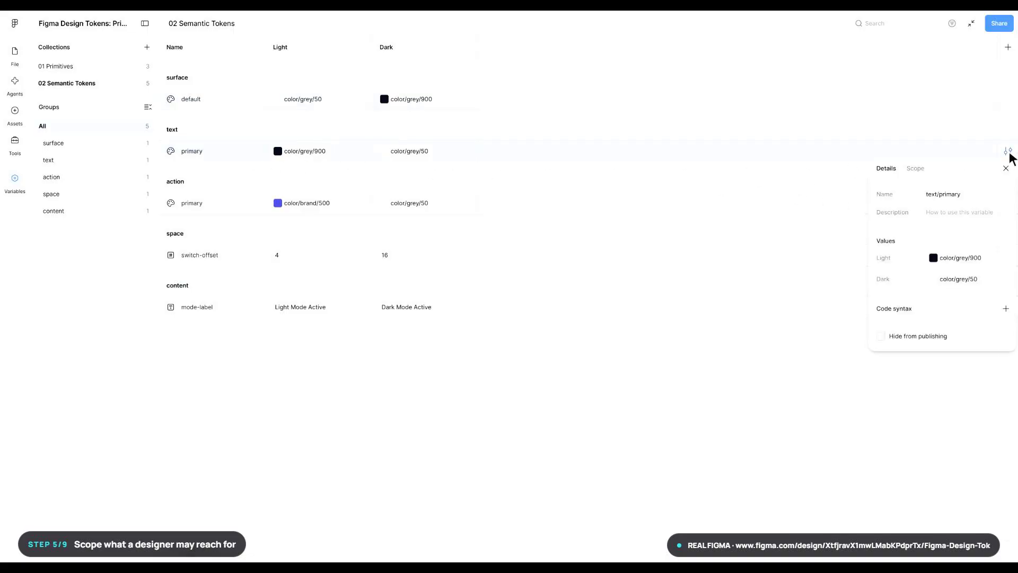
click(916, 168)
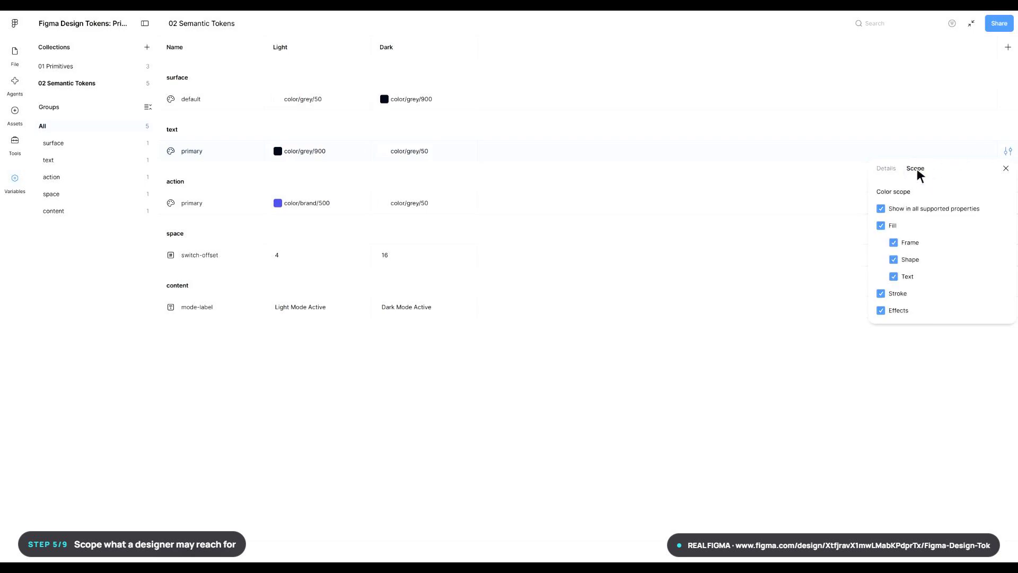
click(881, 208)
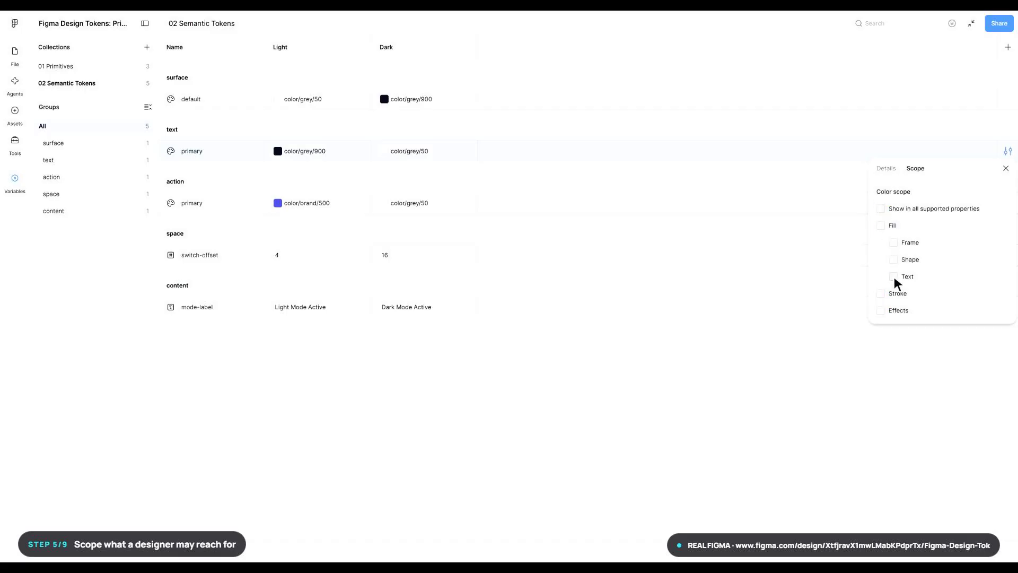
key(Escape)
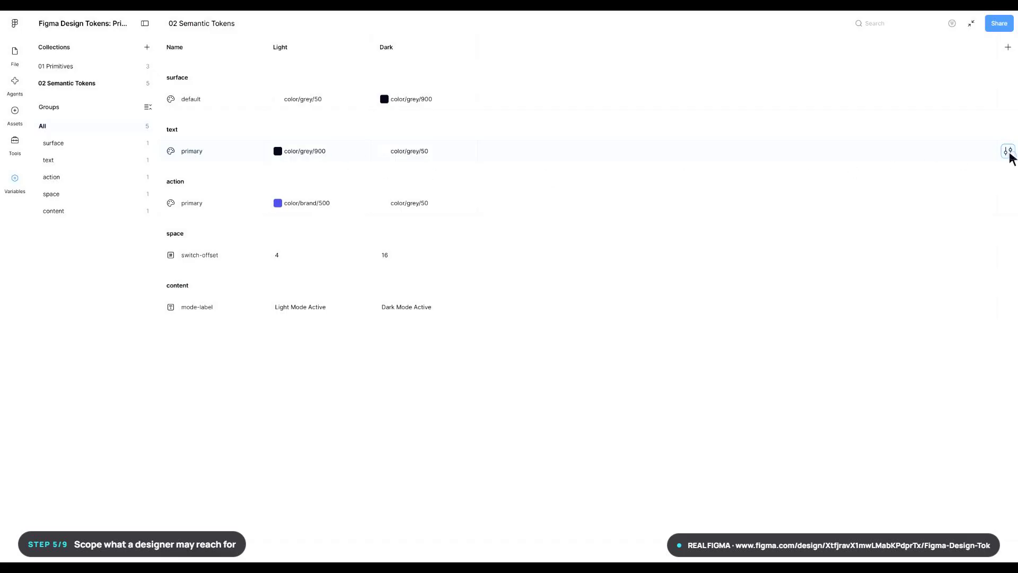
click(1008, 152)
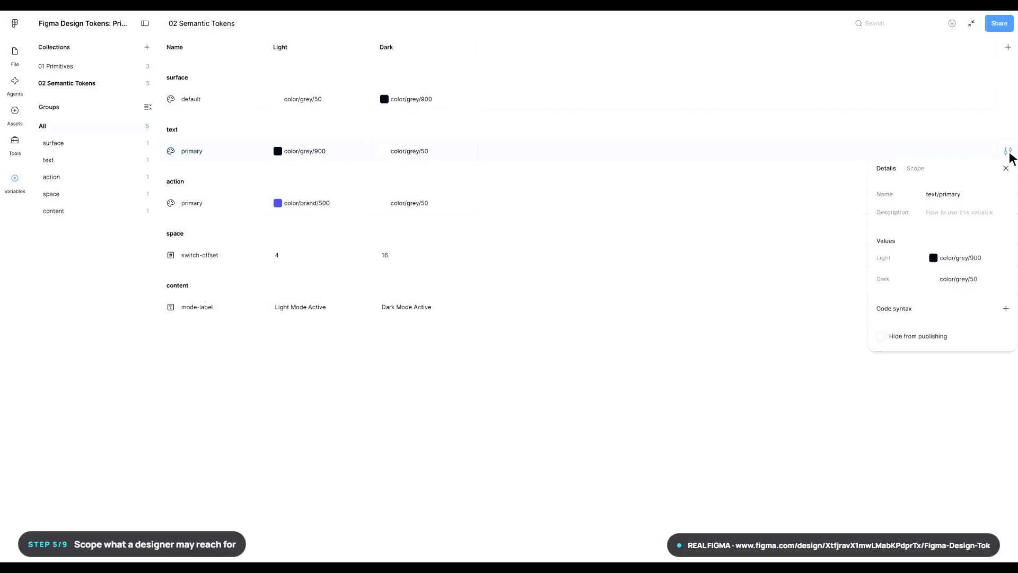
click(916, 171)
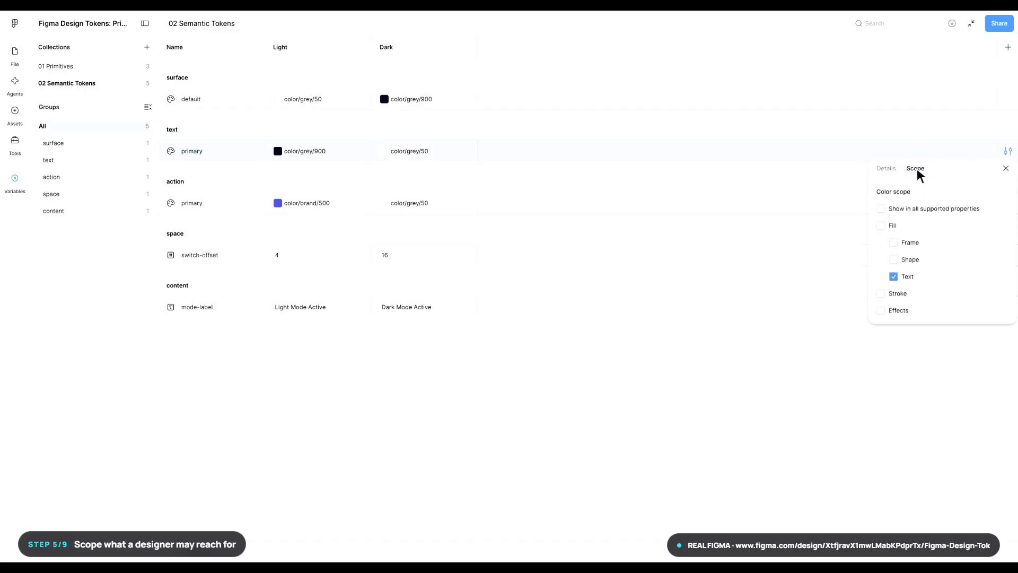
click(894, 242)
key(Escape)
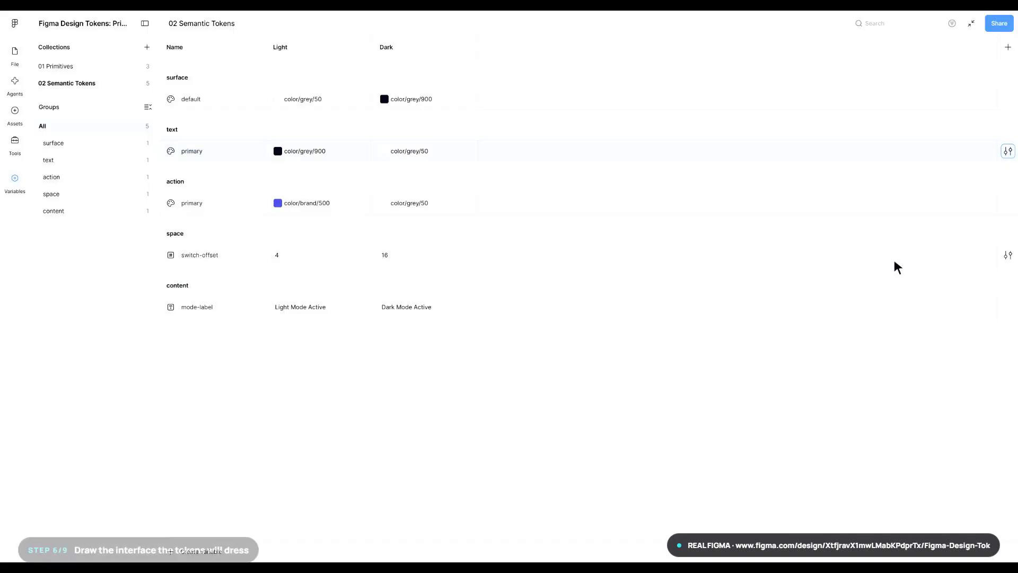
- Return to the empty canvas, draw a frame there and set its size to 440 × 360
click(972, 23)
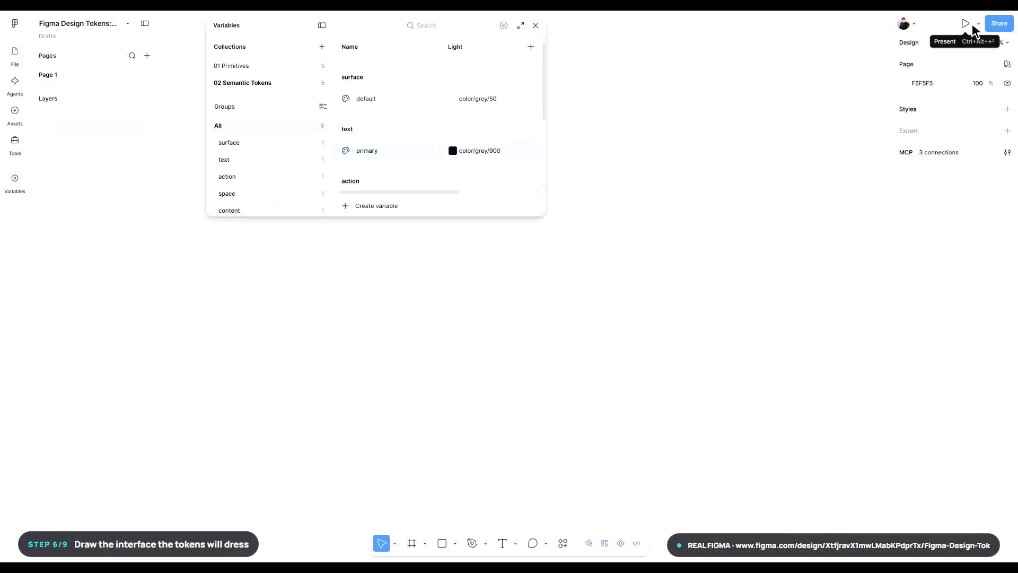
key(Escape)
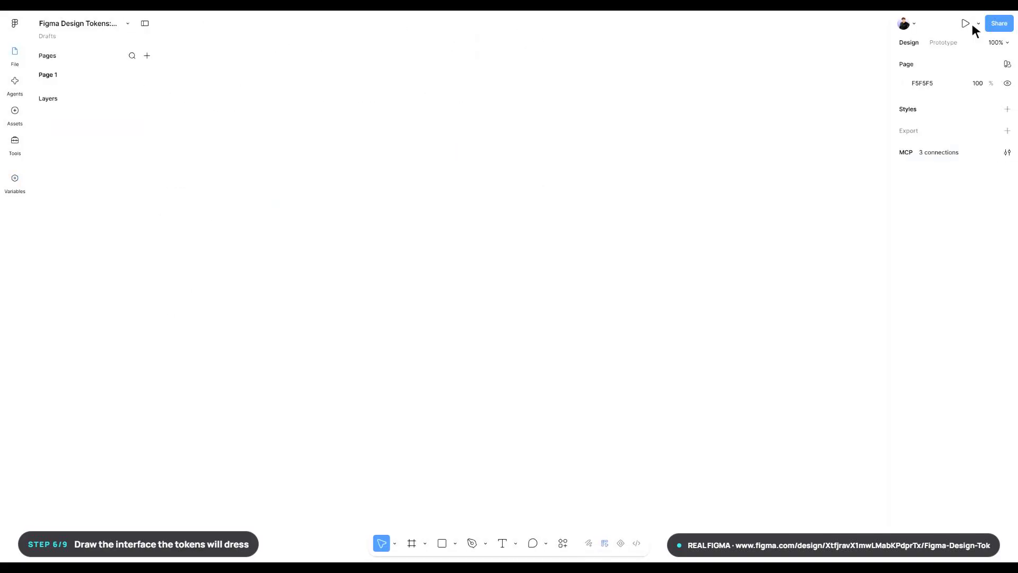
key(f)
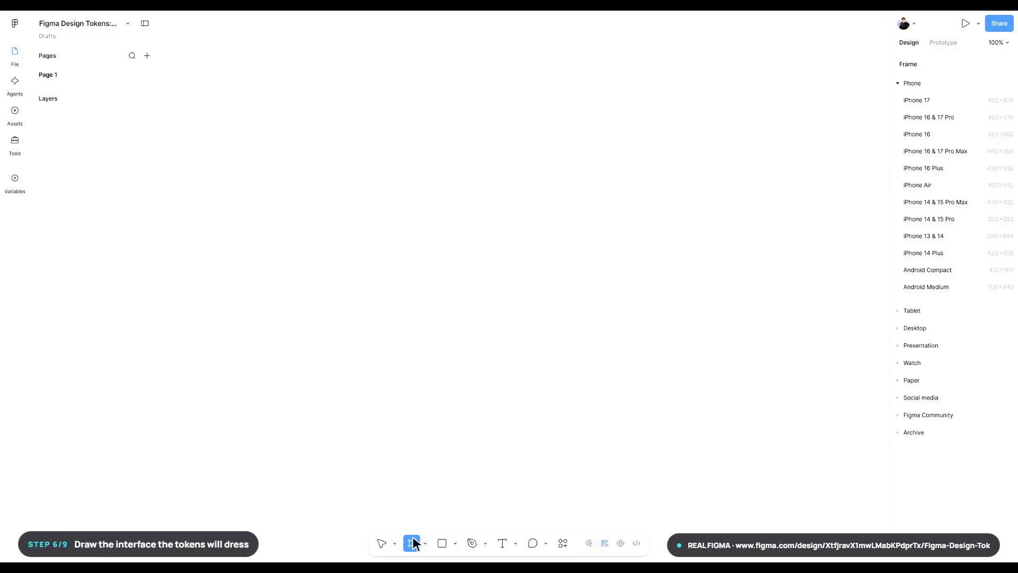
drag(411, 185, 641, 372)
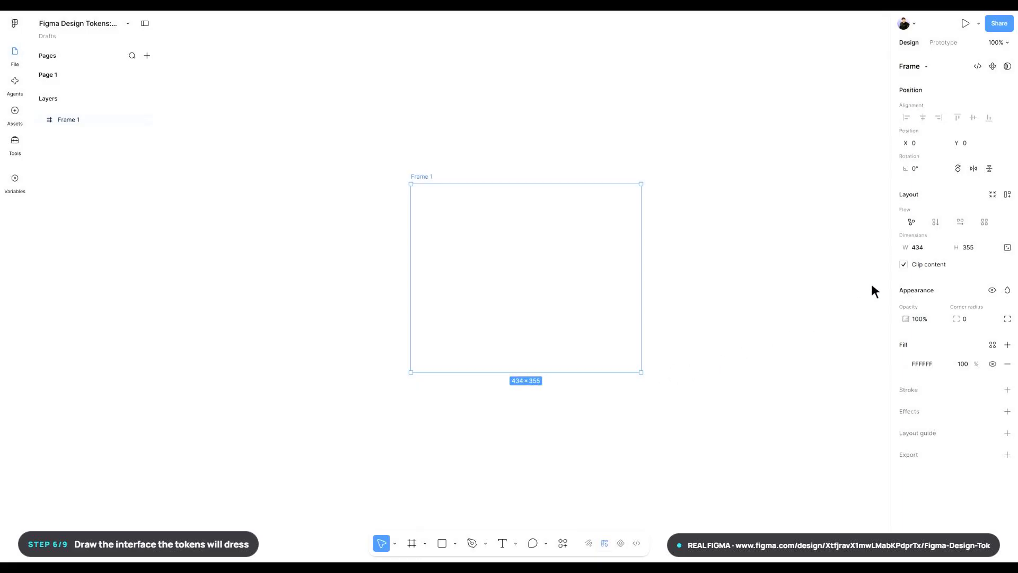
click(930, 248)
text(440)
key(Return)
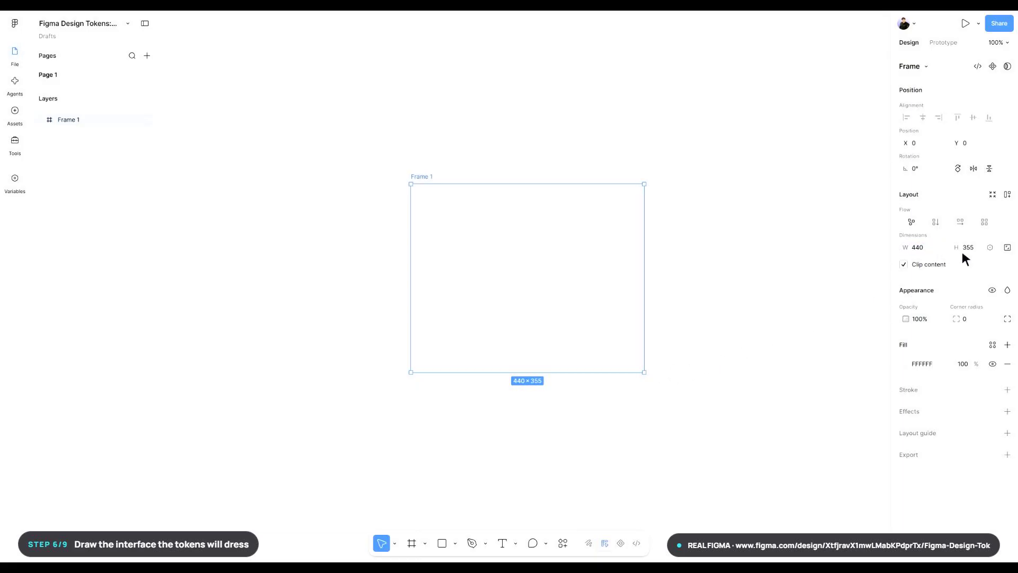
text(360)
key(Return)
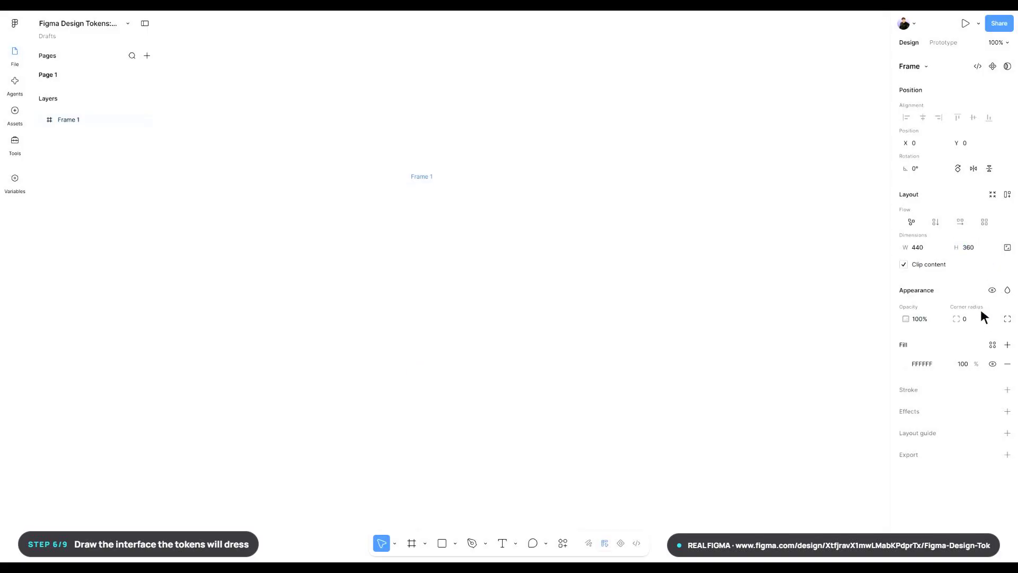
- Set the frame's corner radius to 24 and rename the frame Preview Frame
key(Return)
key(ctrl+r)
text(Preview Frame)
key(Return)
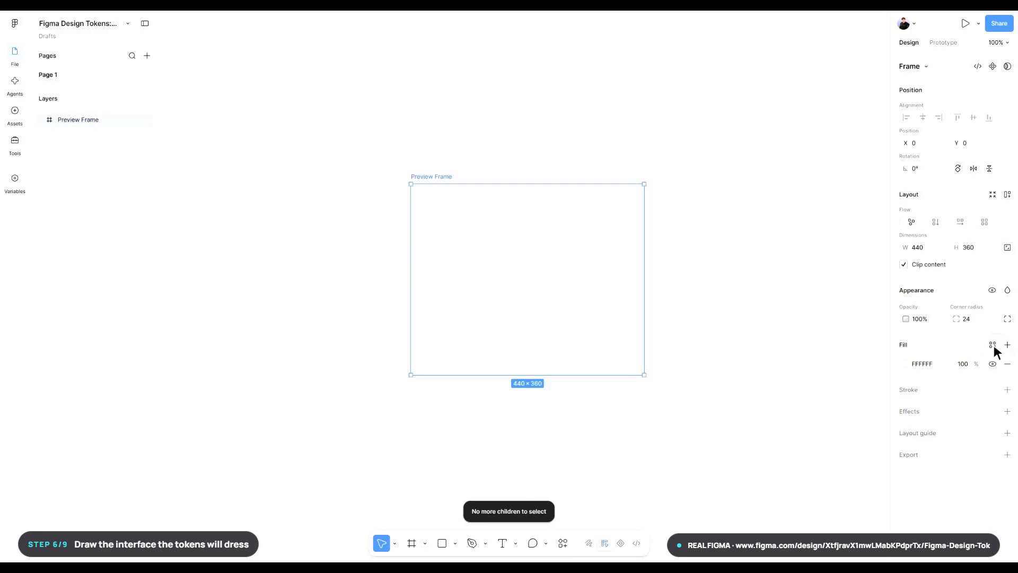
- Apply the surface/default variable as the fill of Preview Frame
click(993, 345)
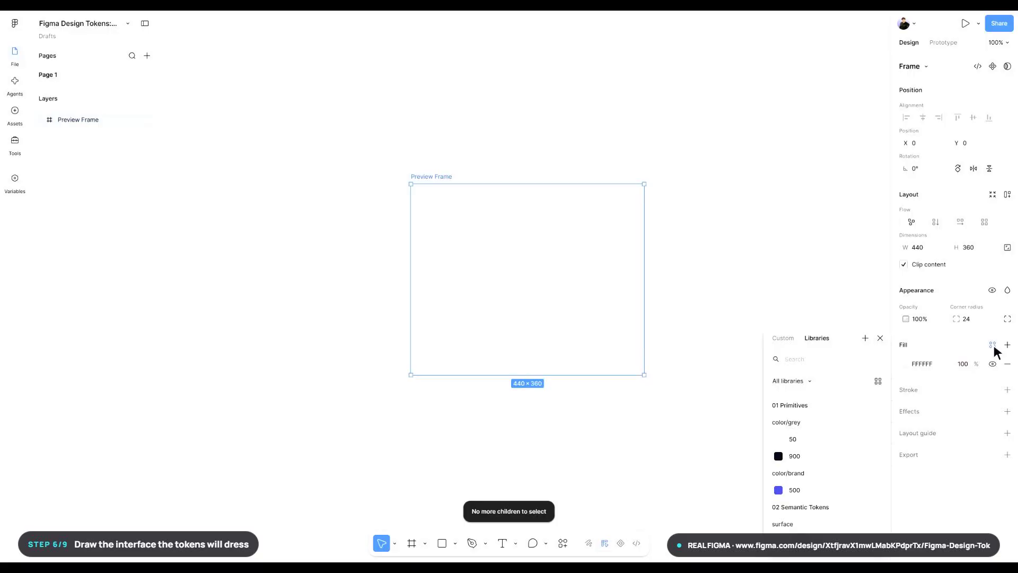
text(surface/default)
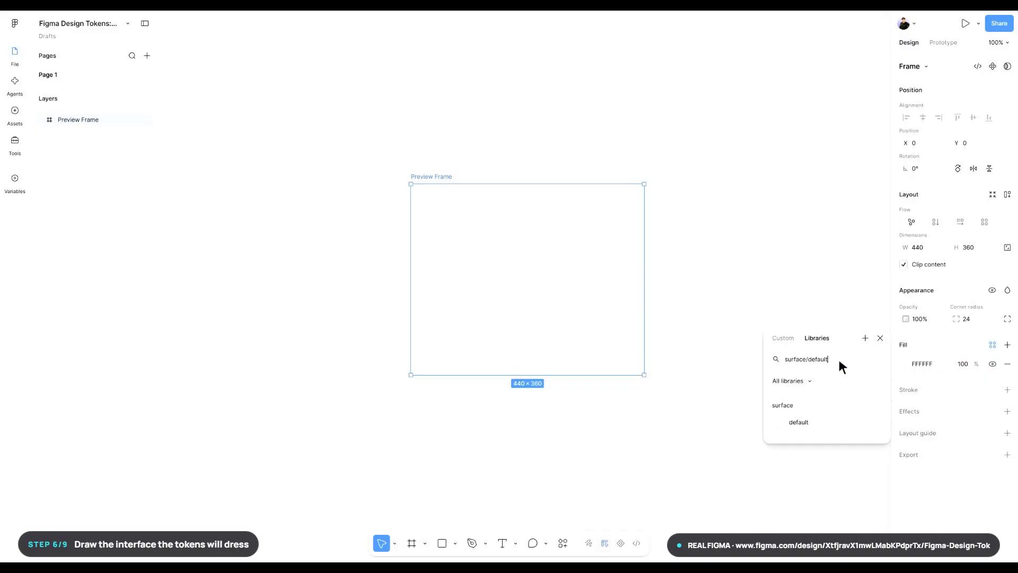
click(828, 425)
click(829, 424)
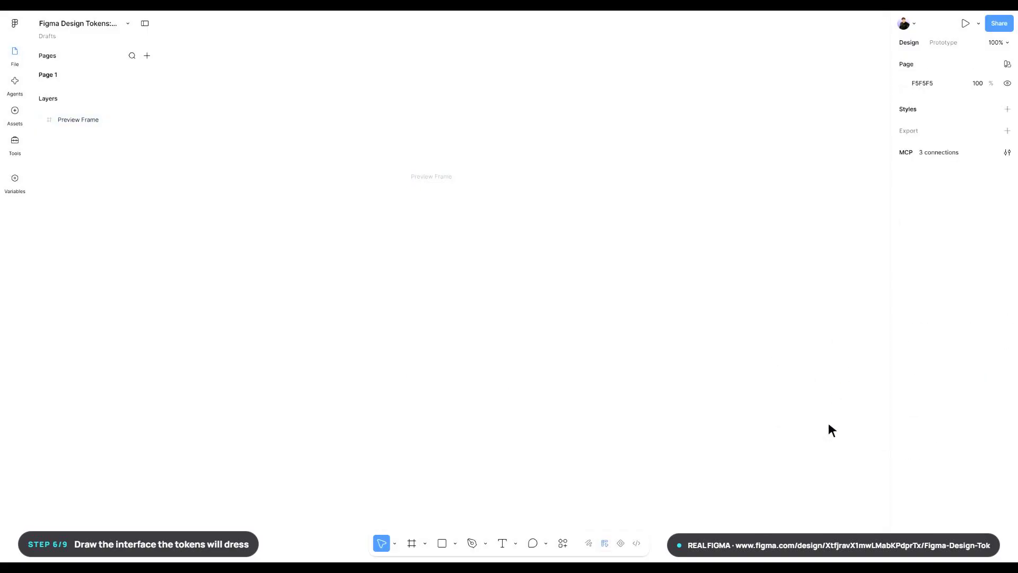
- Draw a 320 × 248 frame inside Preview Frame and set its corner radius to 16
key(f)
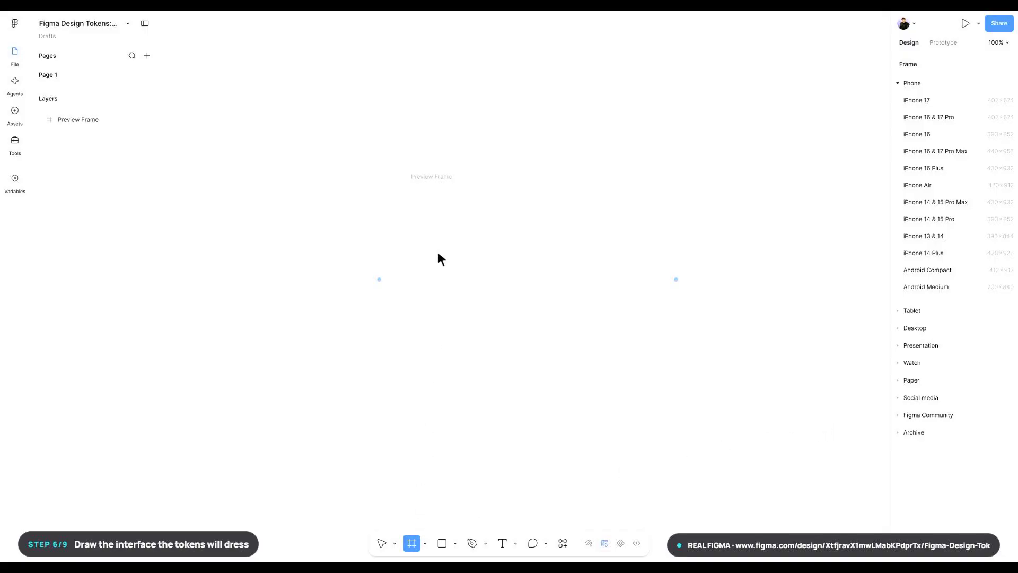
drag(441, 212, 611, 347)
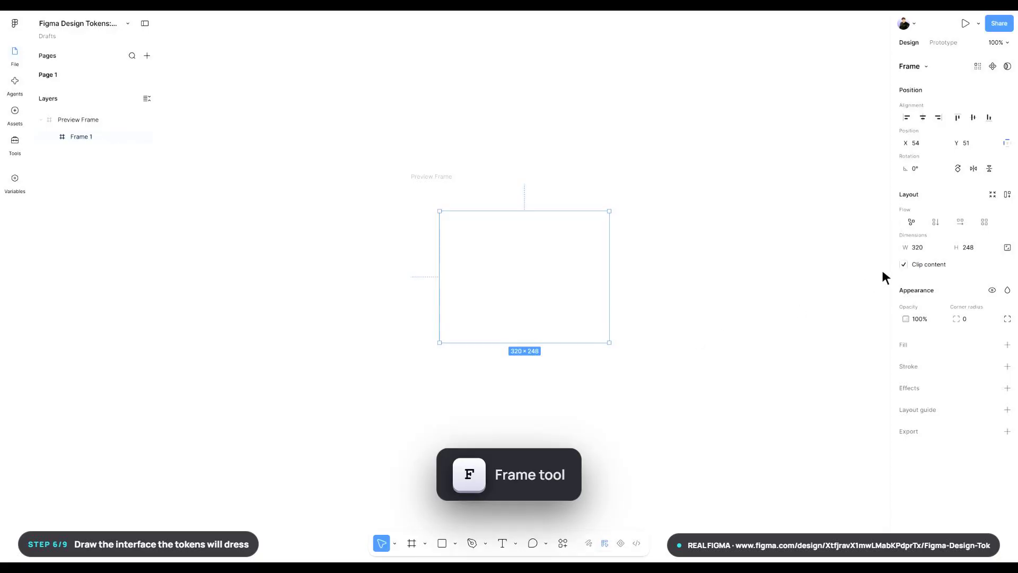
click(981, 248)
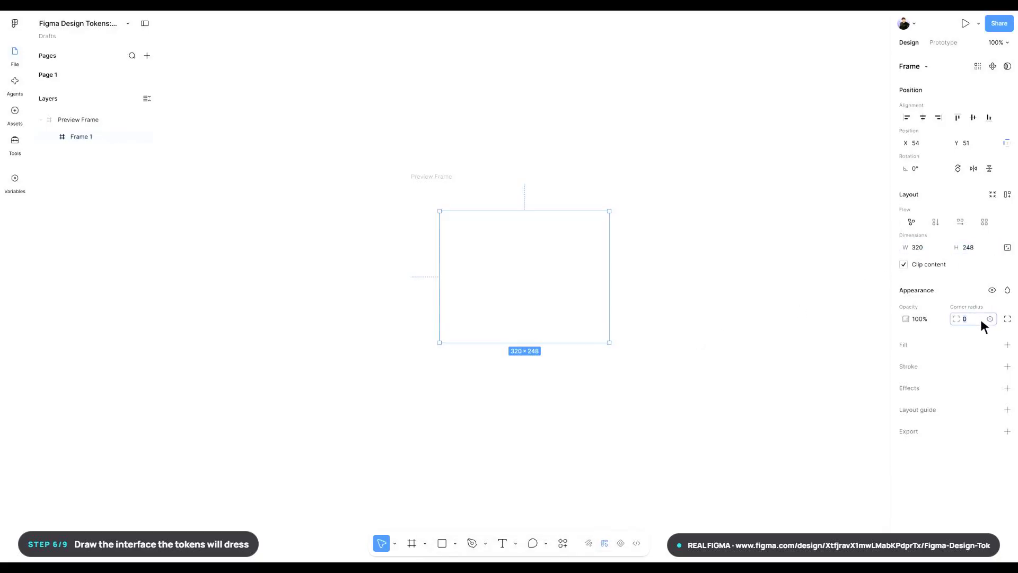
- Position the inner frame at X 60, Y 56 and rename it Settings Card
click(929, 144)
text(60)
key(Return)
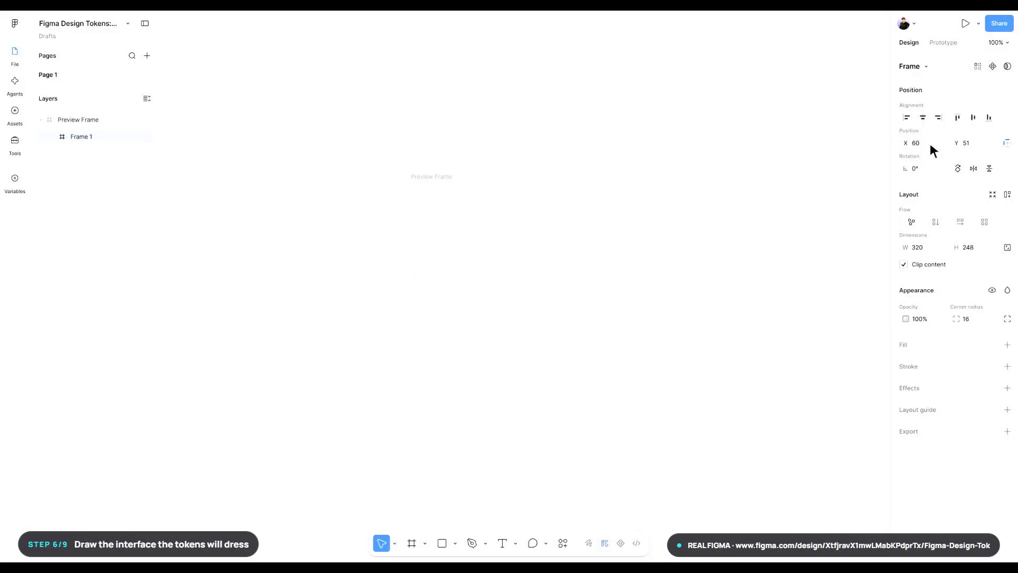
click(981, 143)
text(56)
key(Return)
key(ctrl+r)
text(Settings Card)
key(Return)
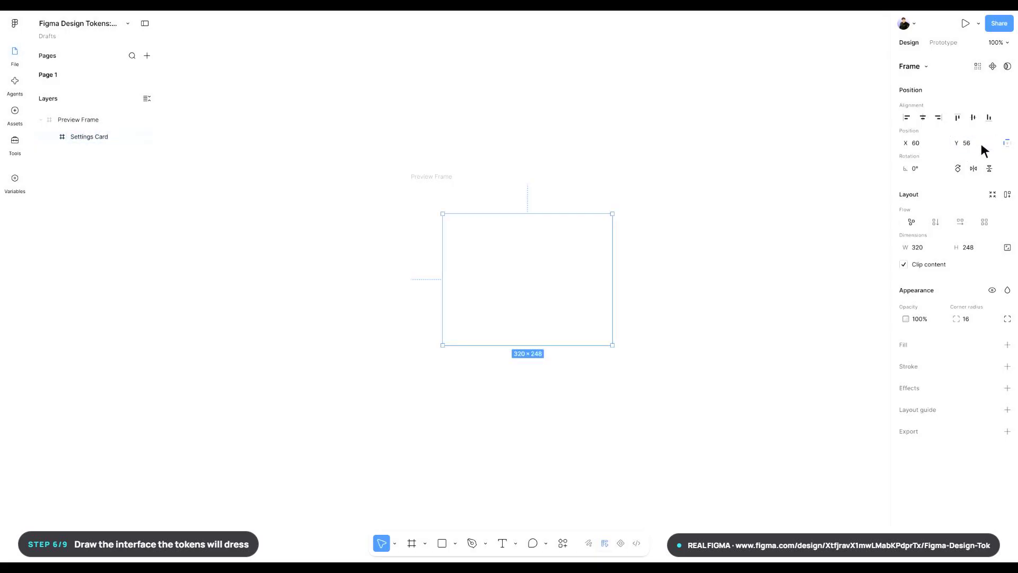
key(Return)
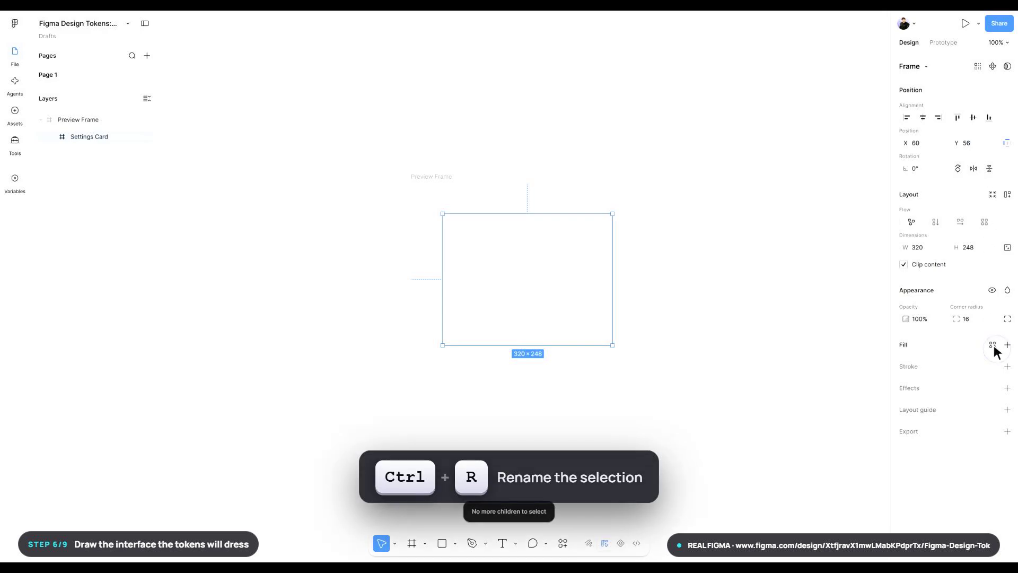
- Apply the surface/default variable as the fill of Settings Card
click(993, 345)
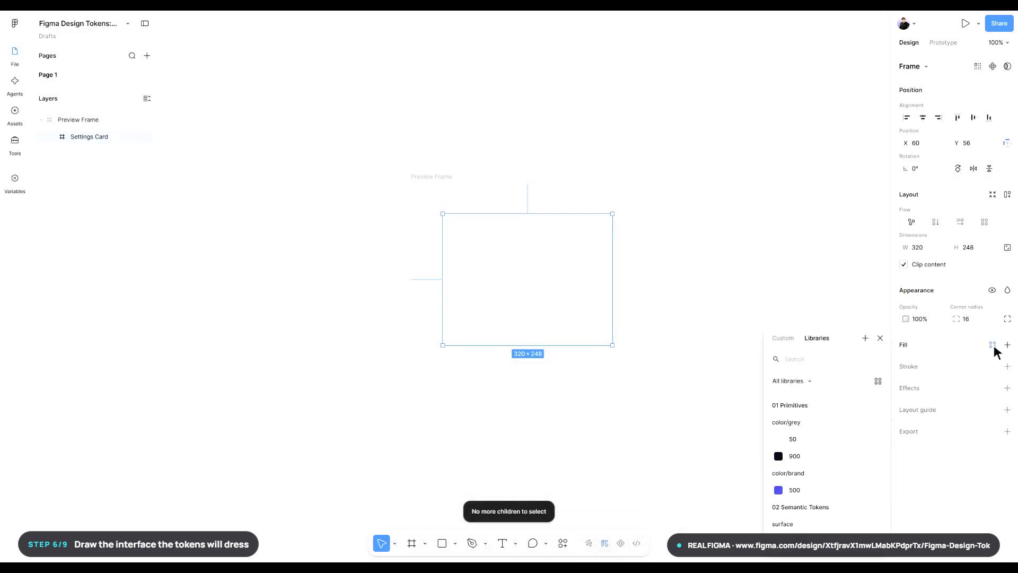
text(surface/default)
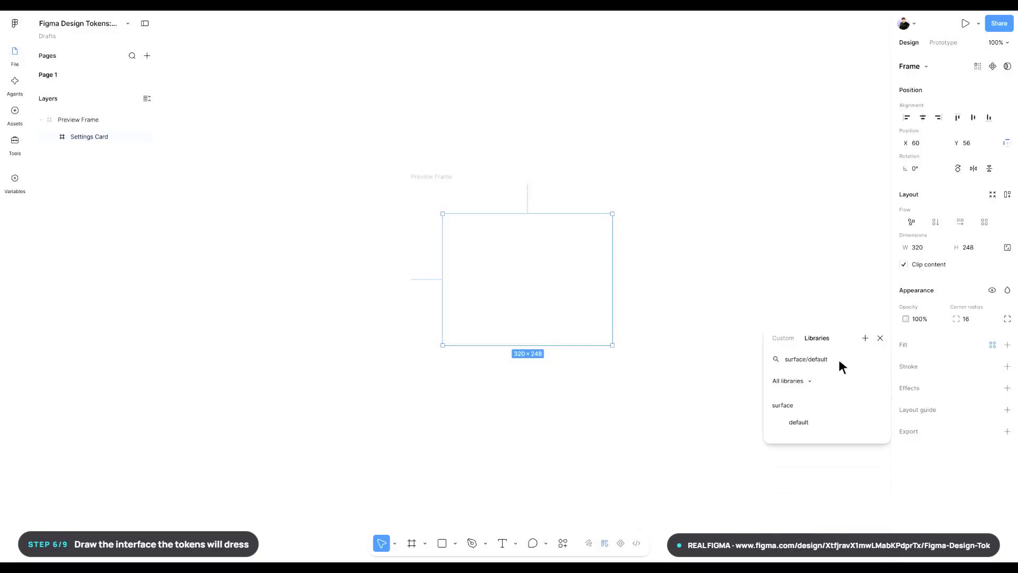
click(829, 424)
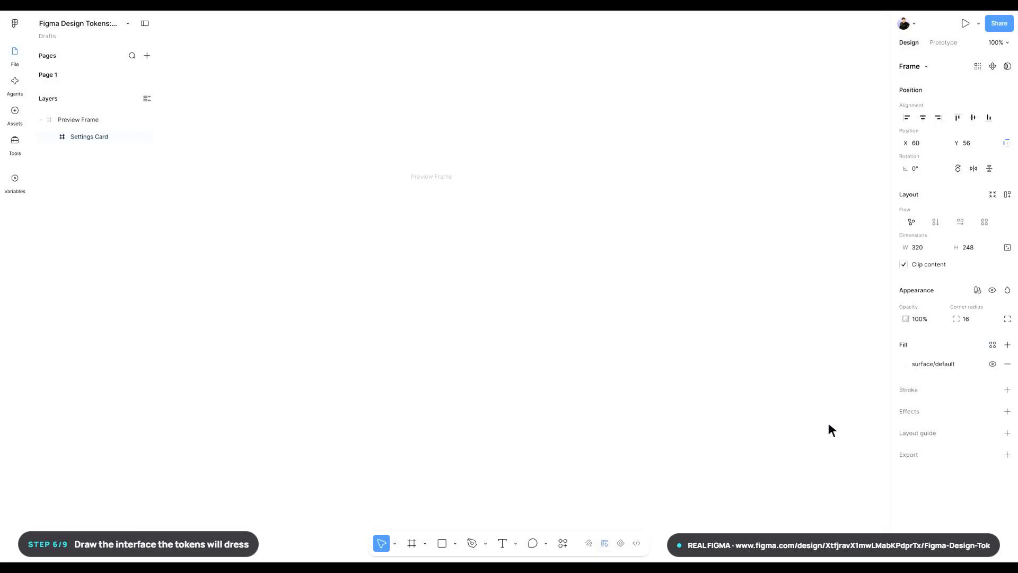
click(829, 425)
- Add a text layer reading SYSTEM PREVIEW near the upper-left corner of Settings Card
key(t)
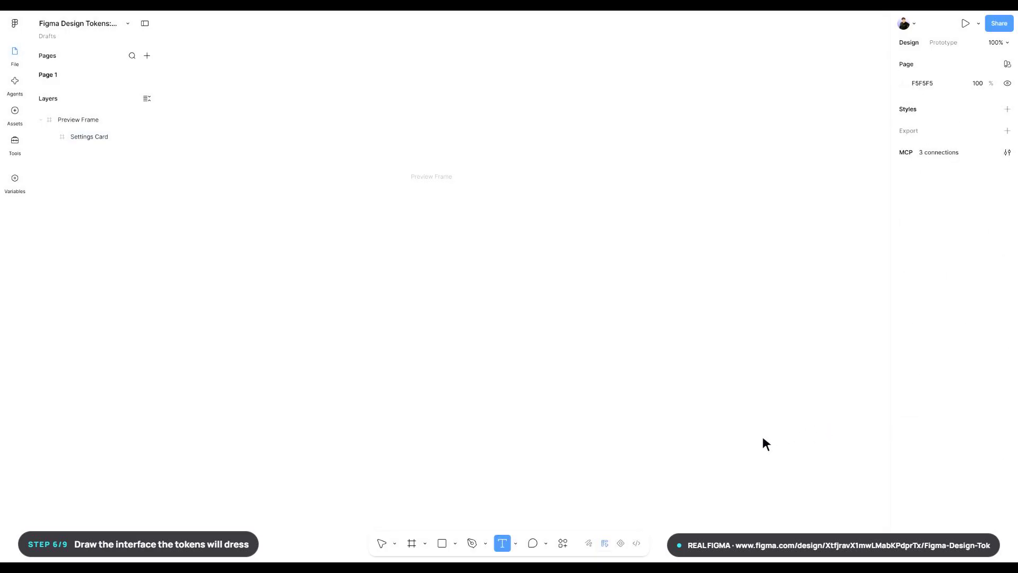
click(453, 227)
text(SY)
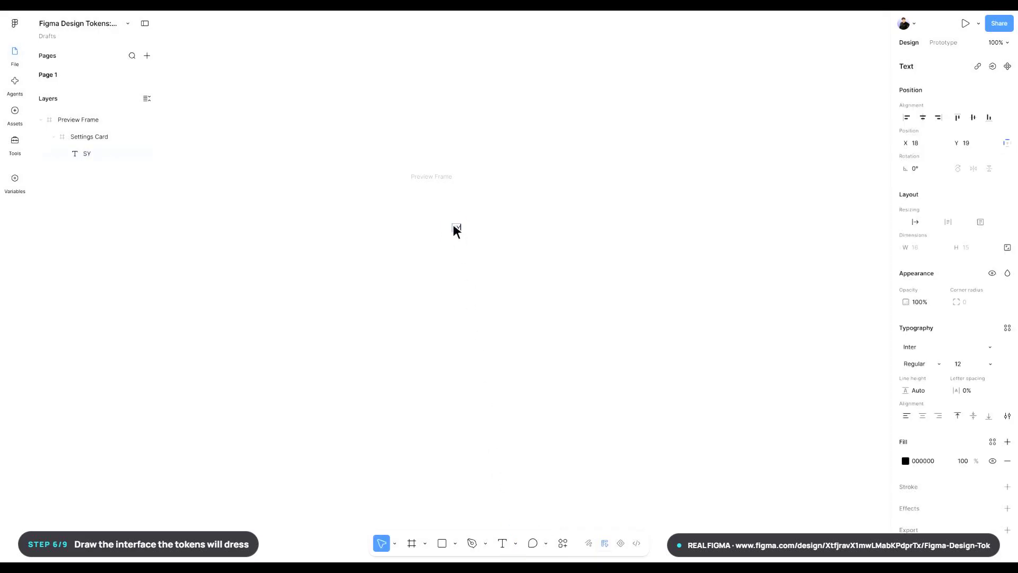
text(STEM PREVIEW)
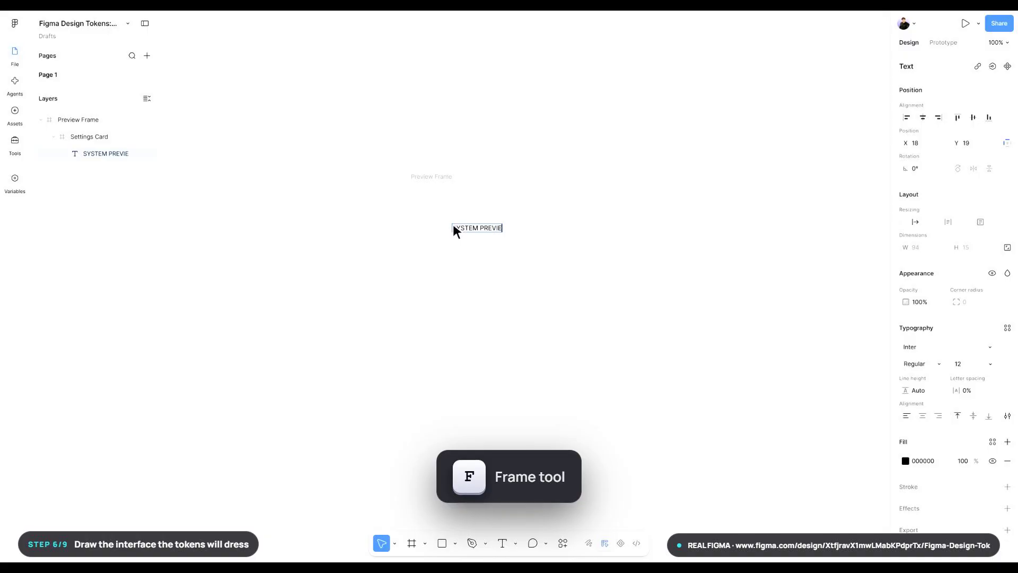
key(Escape)
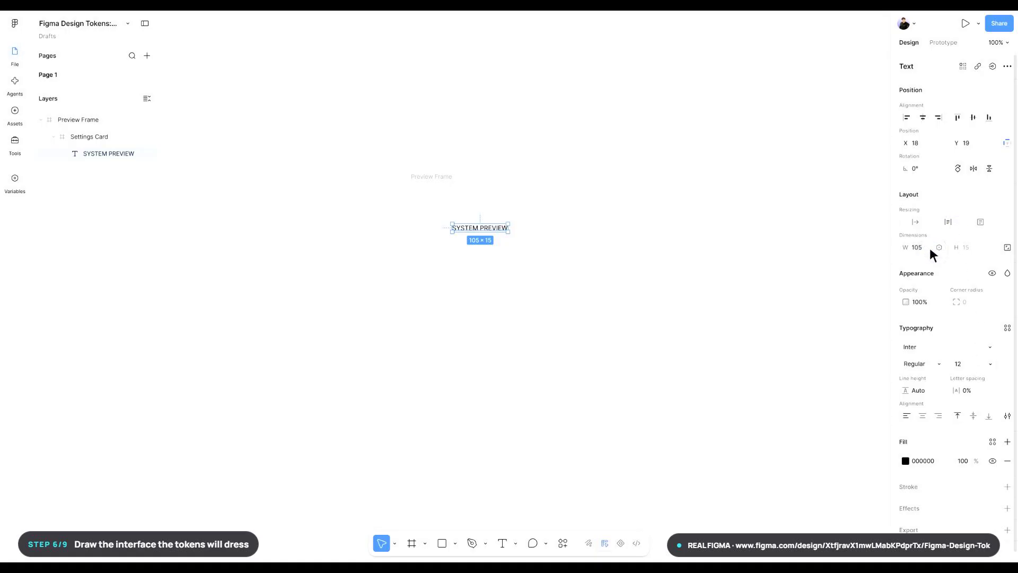
- Set the SYSTEM PREVIEW text's width to 140 and its position to X 24, Y 24
click(930, 247)
text(140)
key(Return)
click(930, 143)
text(24)
key(Return)
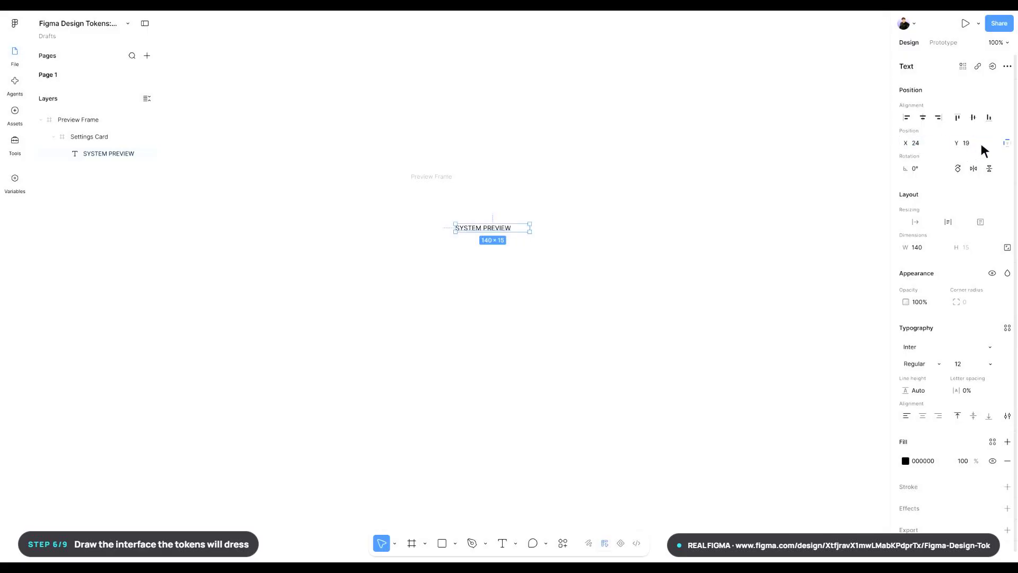
click(981, 144)
text(24)
key(Return)
- Rename the SYSTEM PREVIEW text layer as System Preview
key(ctrl+r)
text(S)
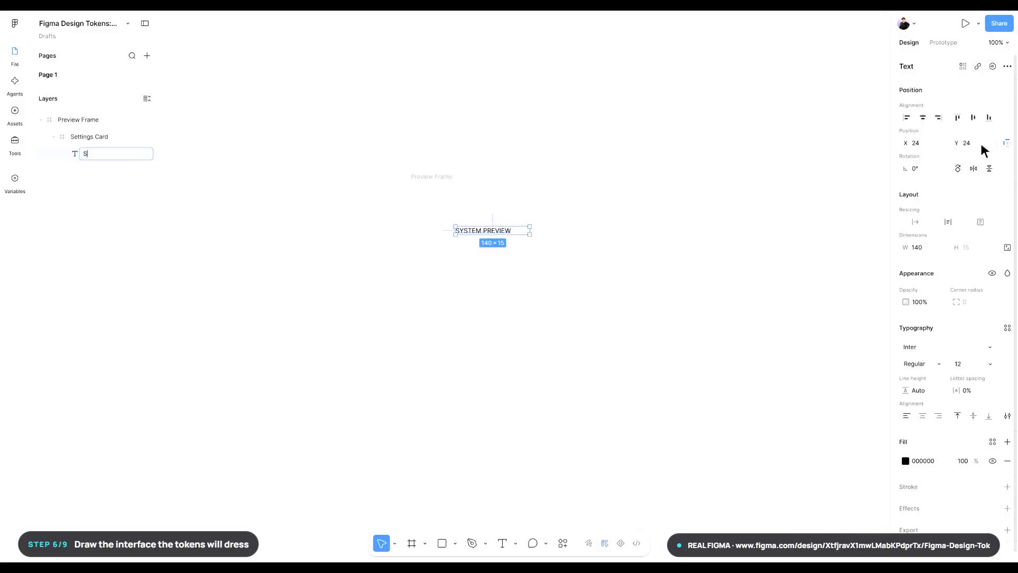
text(ystem Preview)
key(Return)
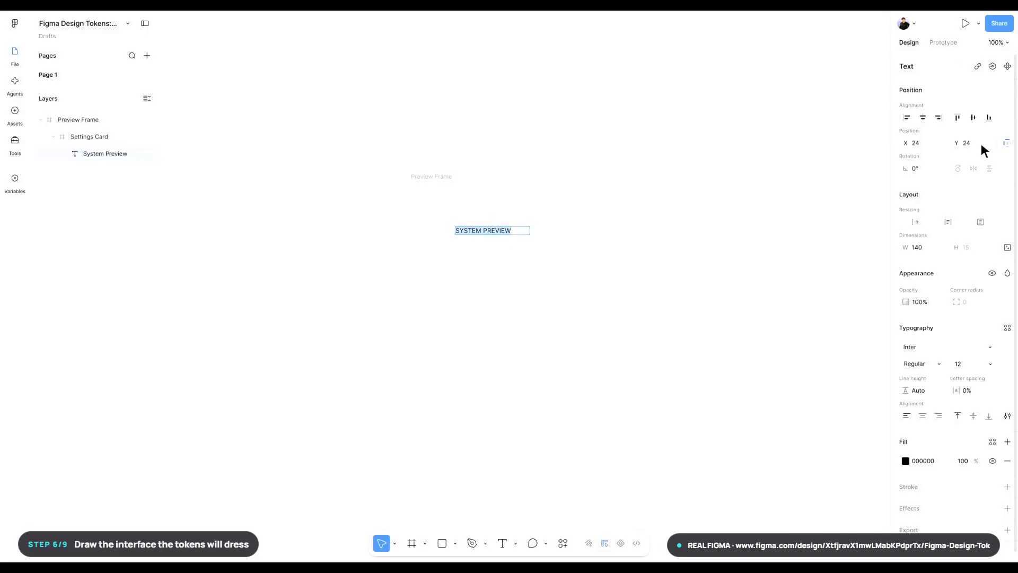
- Apply the text/primary variable as the fill of the SYSTEM PREVIEW text
click(993, 443)
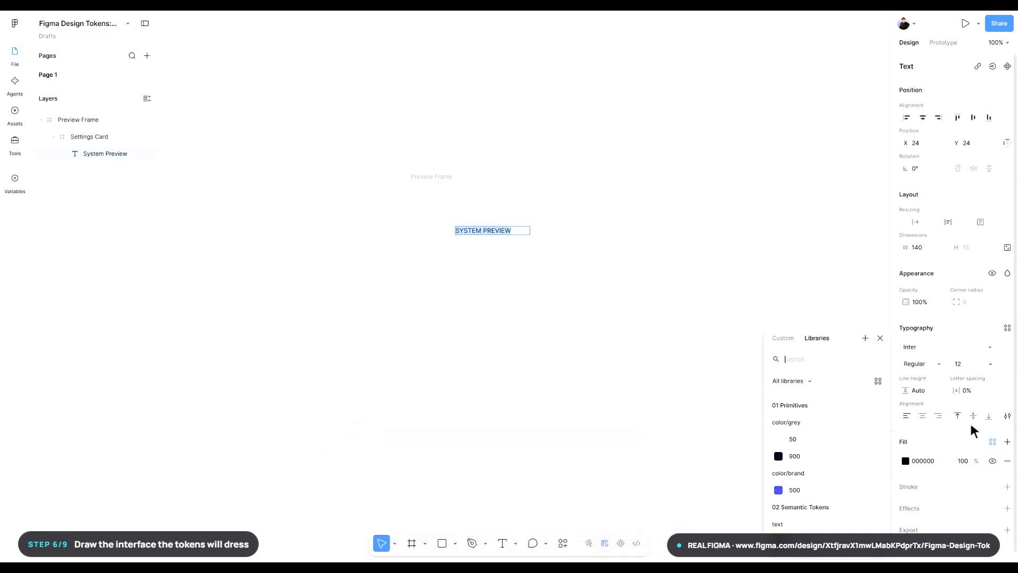
text(text/primary)
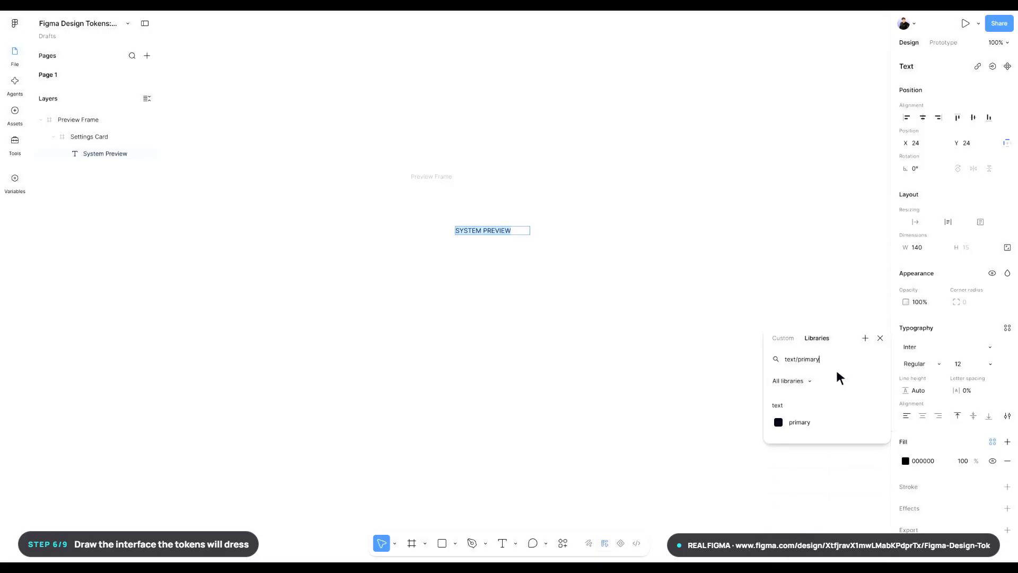
click(829, 422)
click(829, 424)
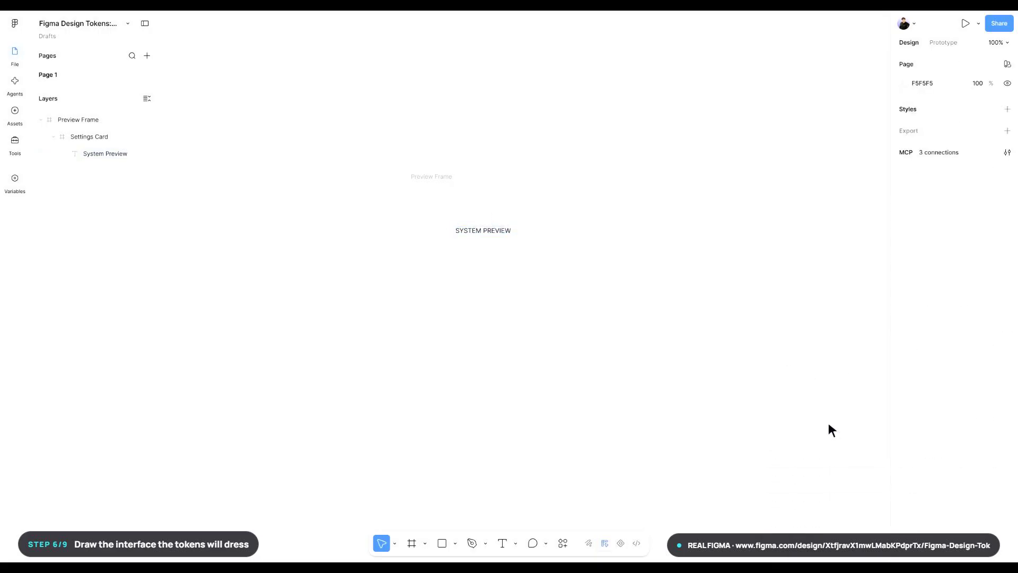
- Add a text layer reading Theme settings below SYSTEM PREVIEW in Settings Card, with font size 26
key(t)
click(454, 242)
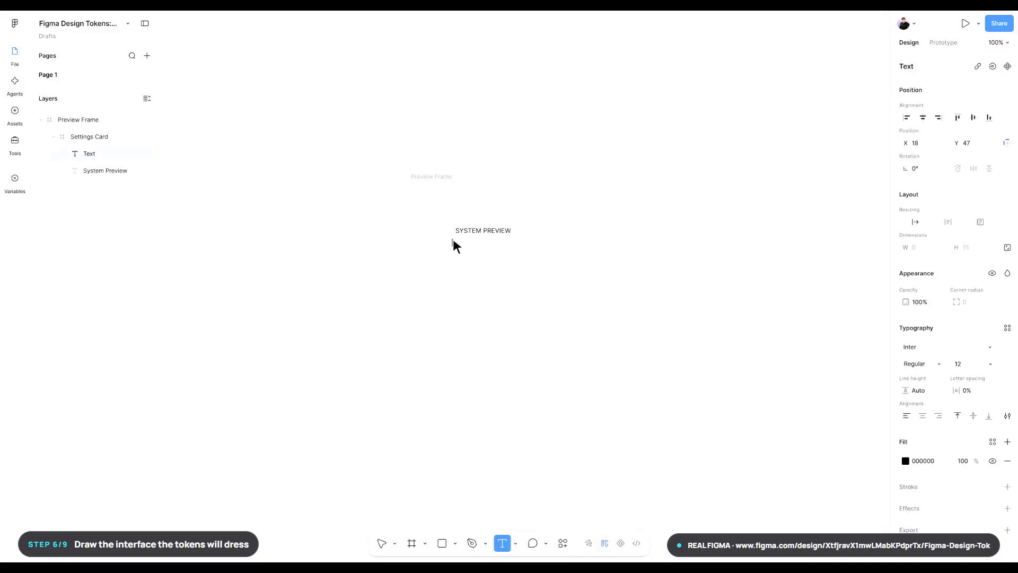
text(Theme settings)
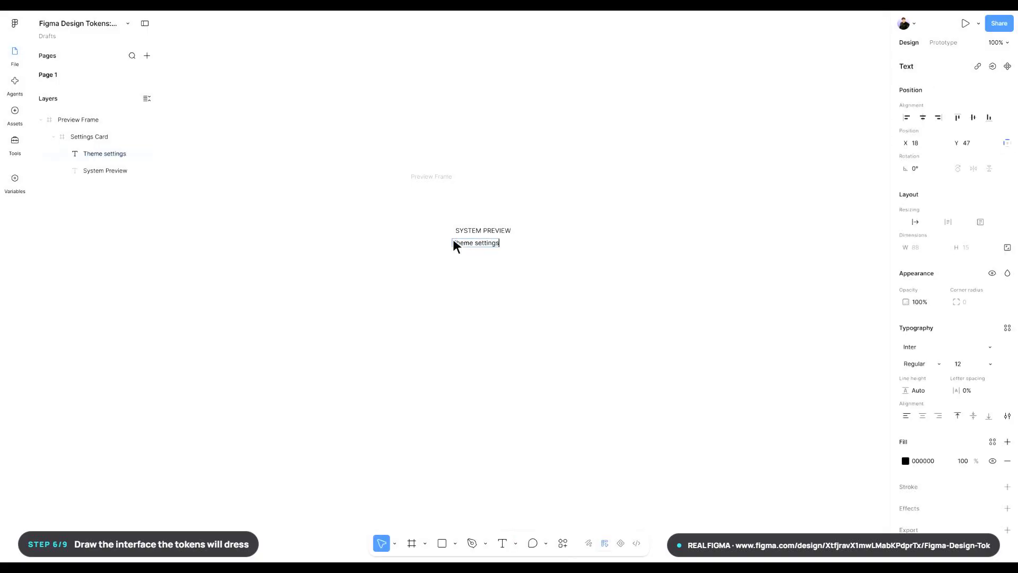
key(Escape)
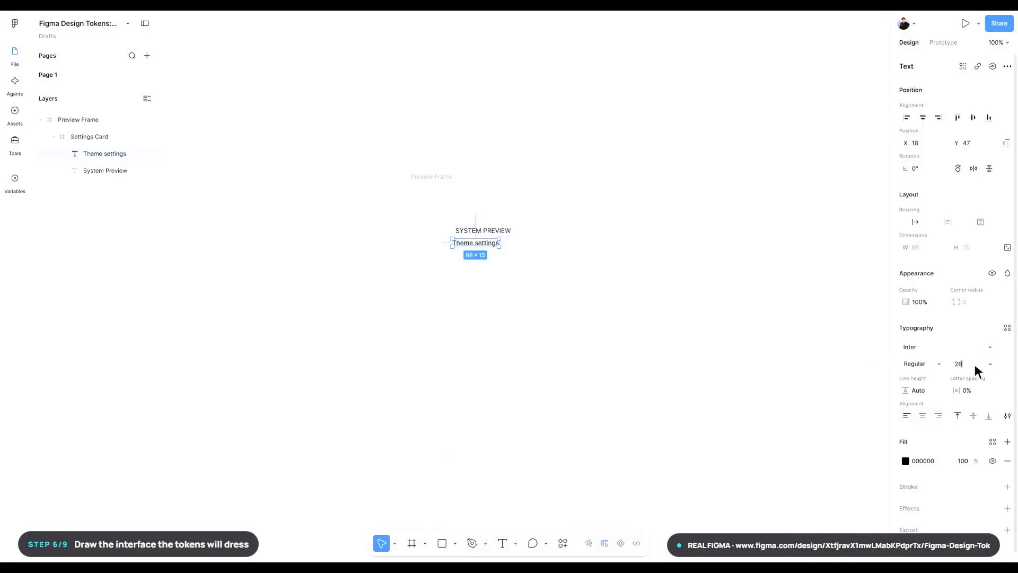
key(Return)
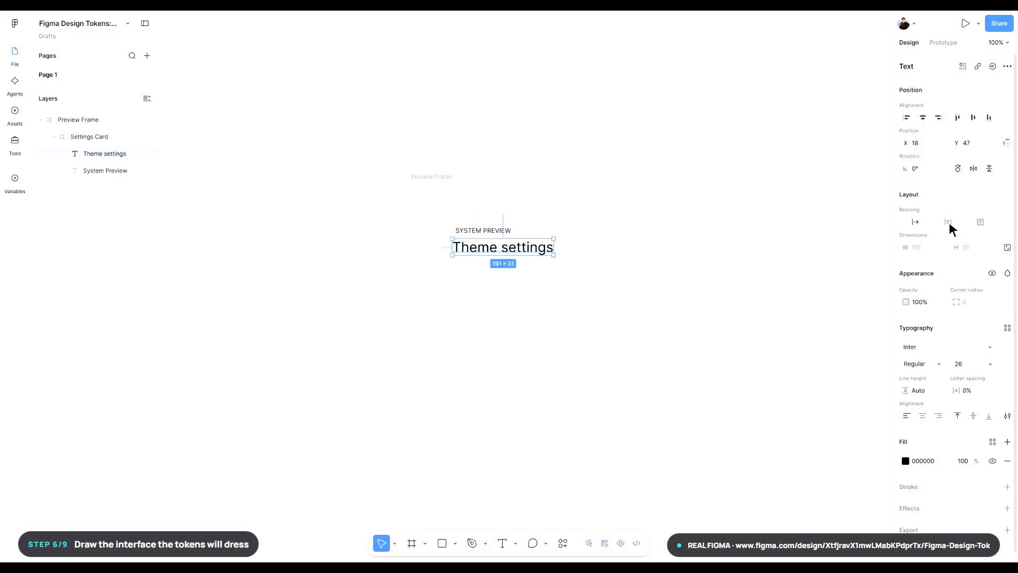
- Set the Theme settings text's width to 260 and its position to X 24, Y 52
text(260)
key(Return)
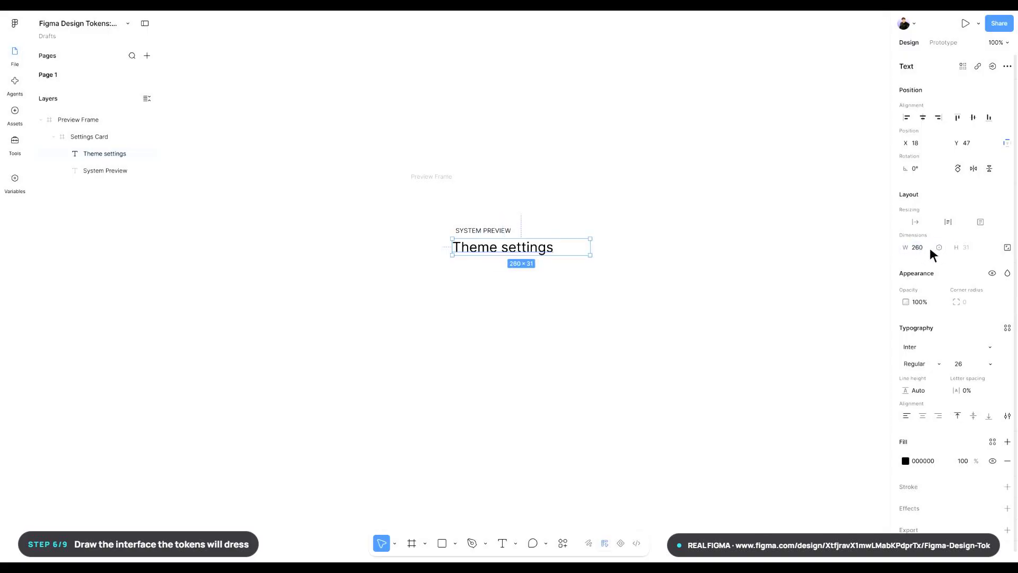
text(24)
key(Return)
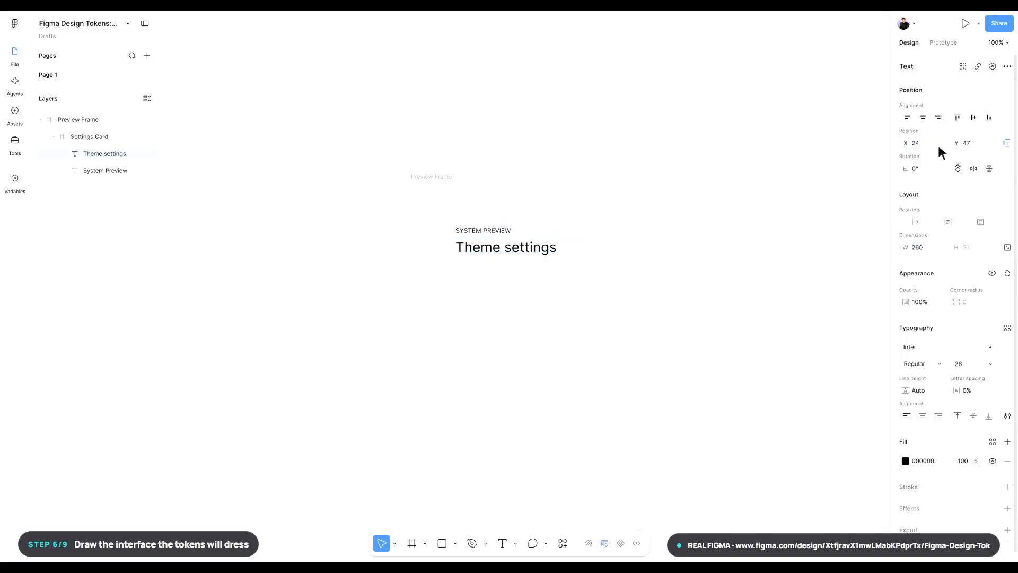
text(52)
key(Return)
- Rename the Theme settings text layer as Theme Settings
key(ctrl+r)
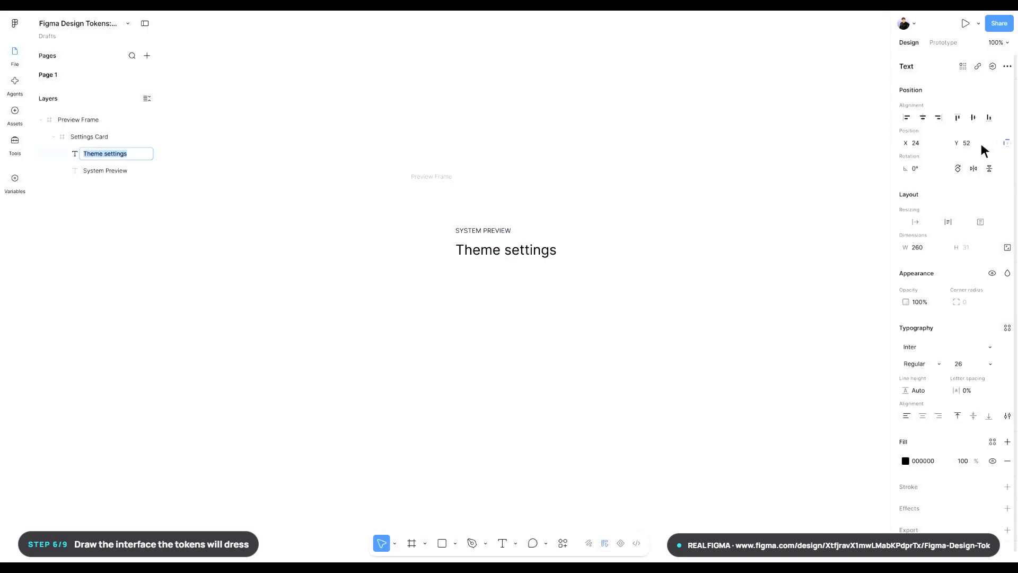
text(Theme Settings)
key(Return)
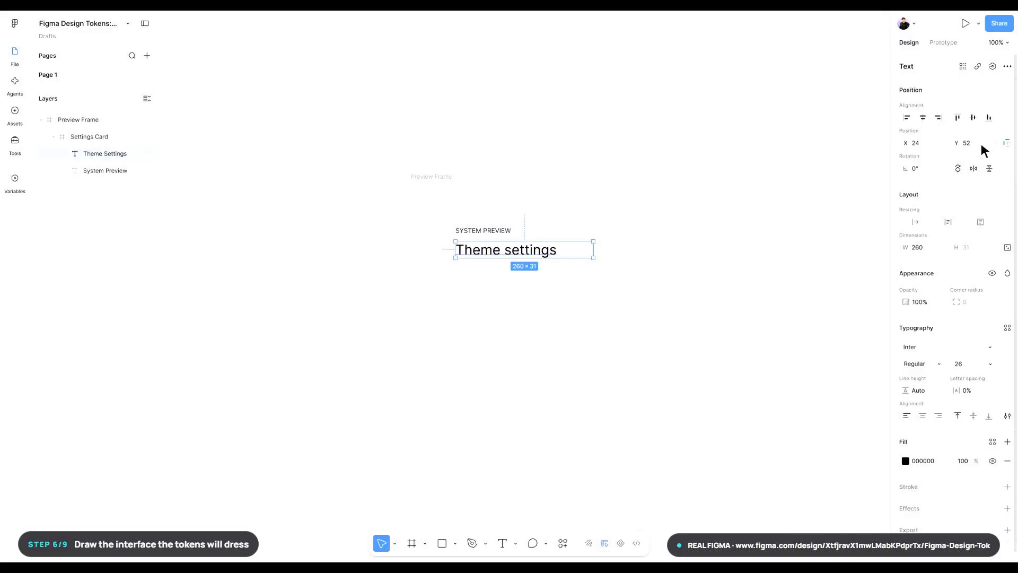
- Apply the text/primary variable as the fill of the Theme settings text
key(Return)
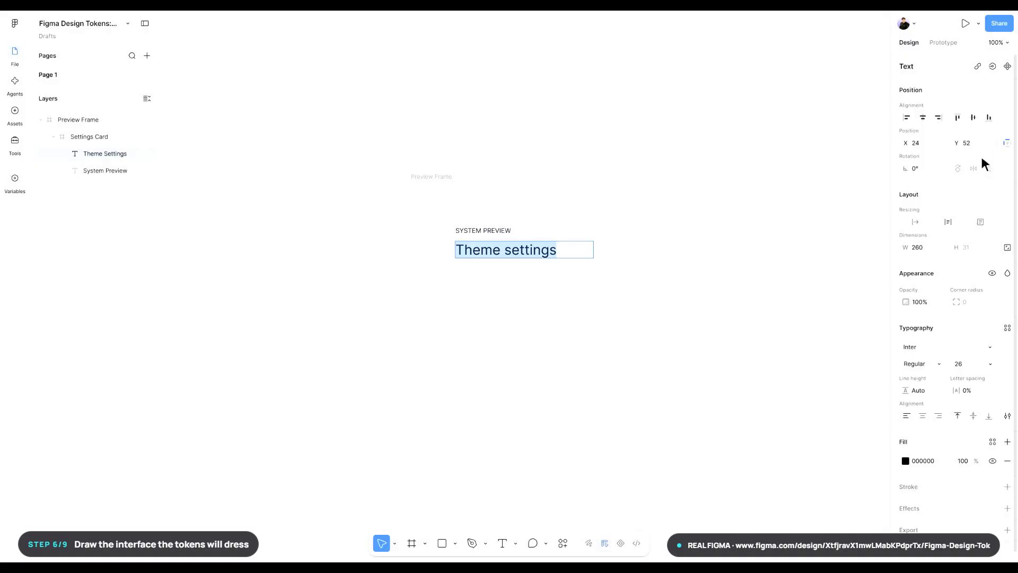
click(993, 442)
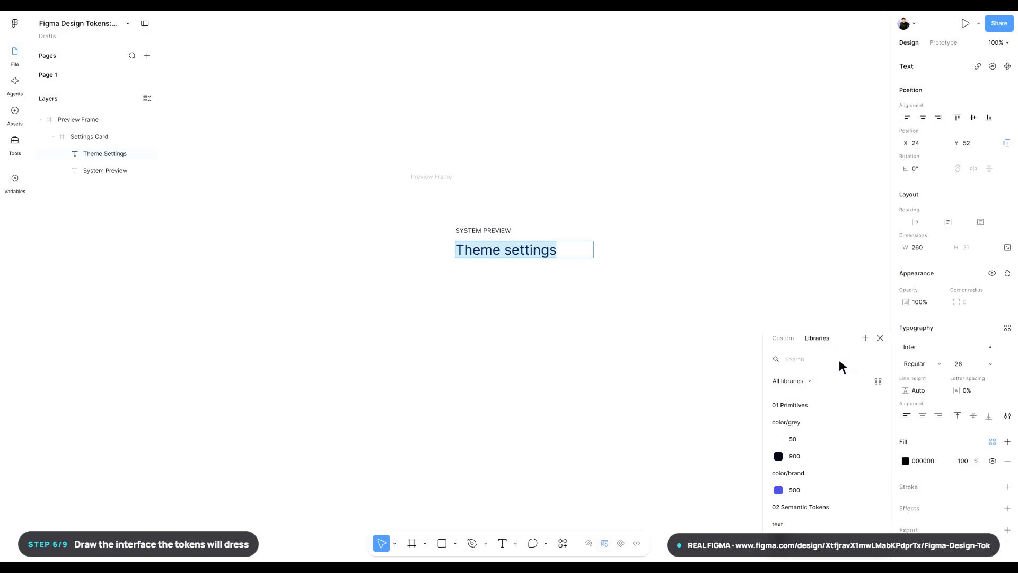
text(text/primary)
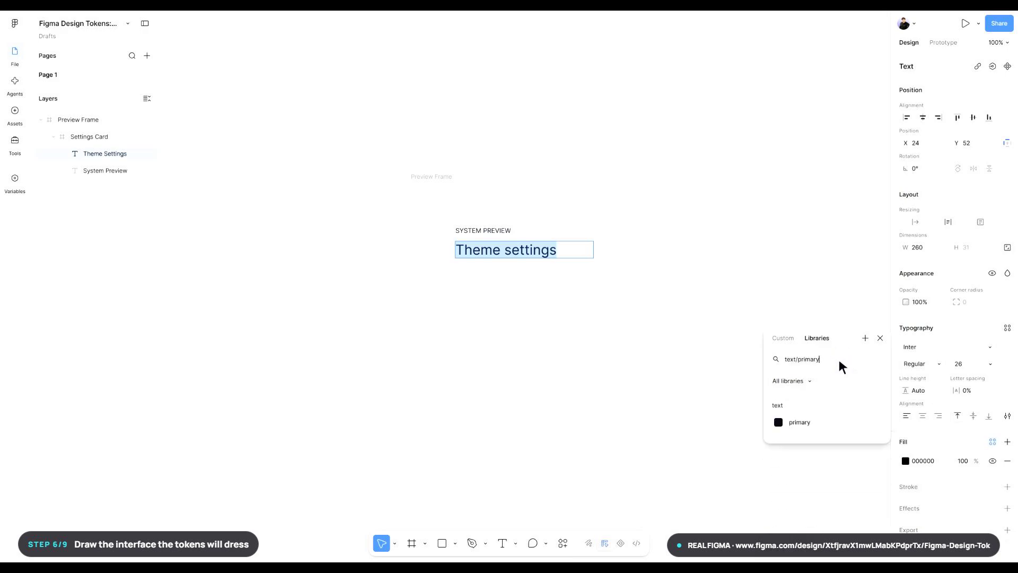
click(828, 422)
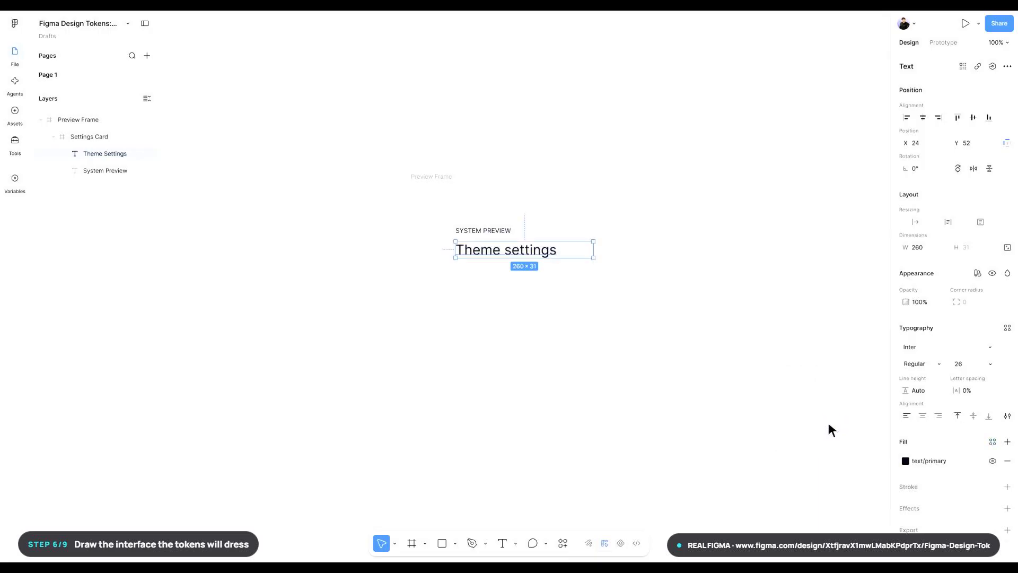
click(828, 424)
- Add a text layer reading Light Mode Active below Theme settings in Settings Card, with font size 16
key(t)
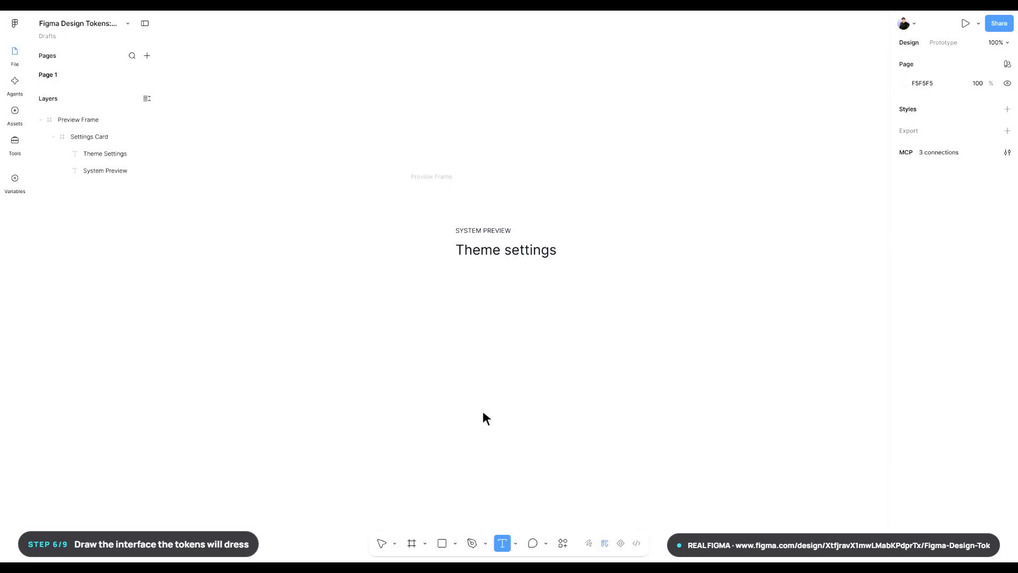
click(453, 267)
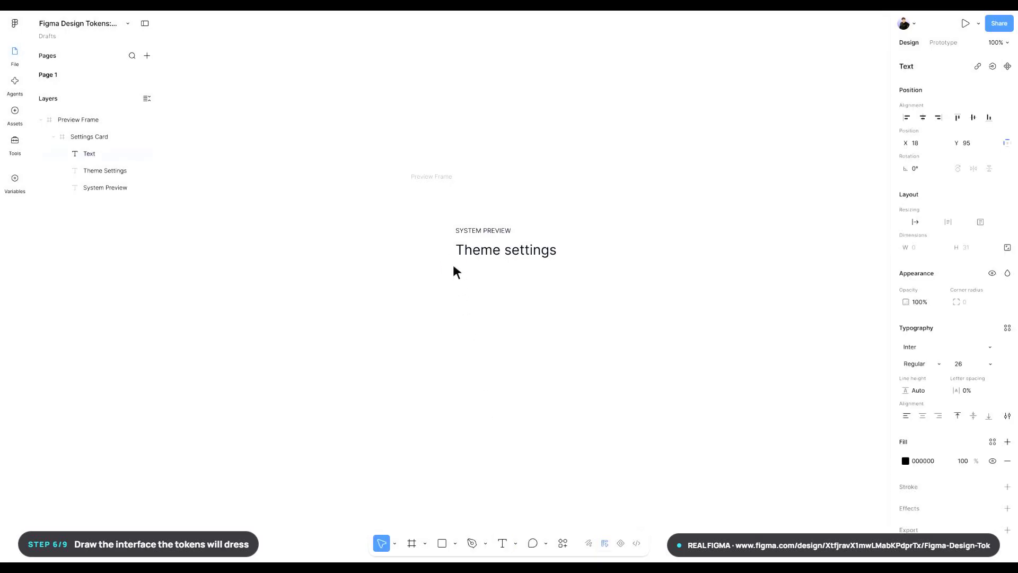
text(Light Mode Active)
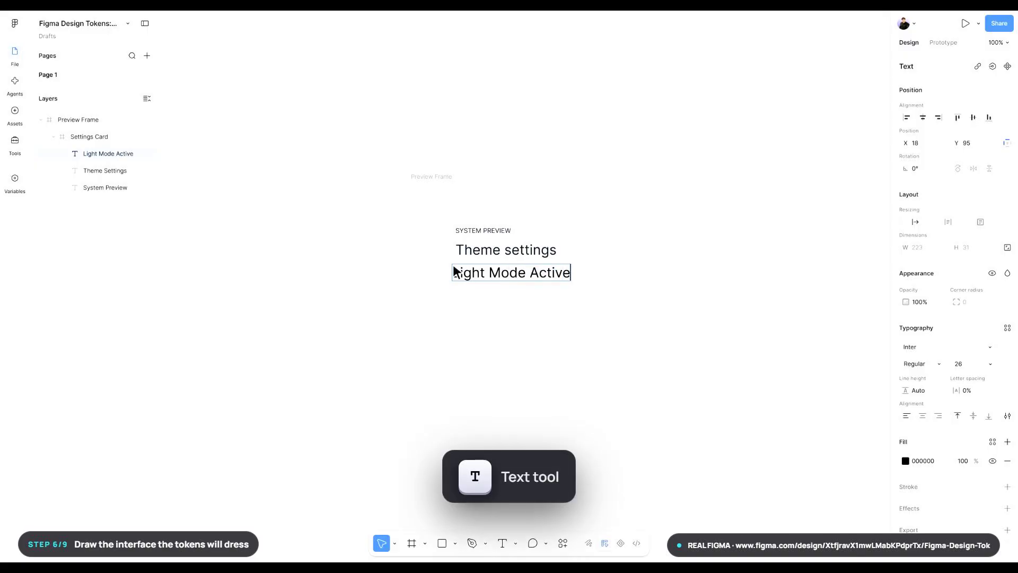
key(Escape)
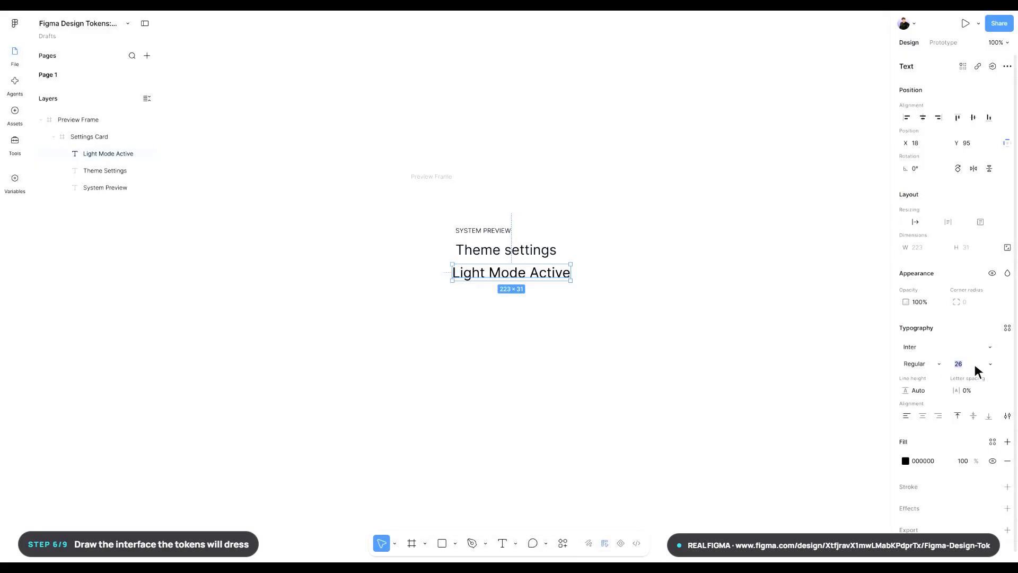
text(16)
key(Return)
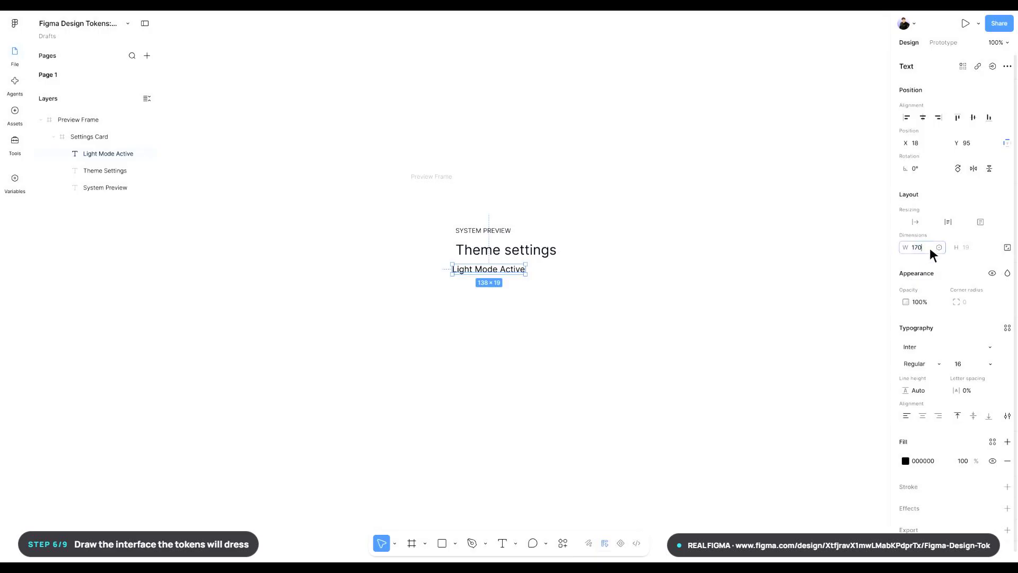
- Set the Light Mode Active text's width to 170 and its position to X 24, Y 100
key(Return)
text(24)
key(Return)
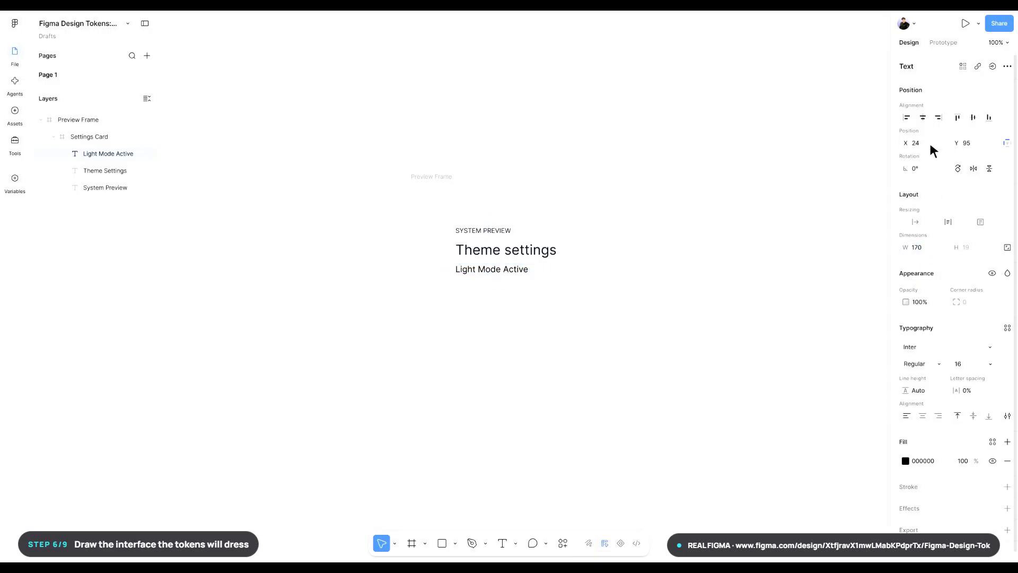
text(100)
key(Return)
- Rename the Light Mode Active text layer as Mode Status
key(ctrl+r)
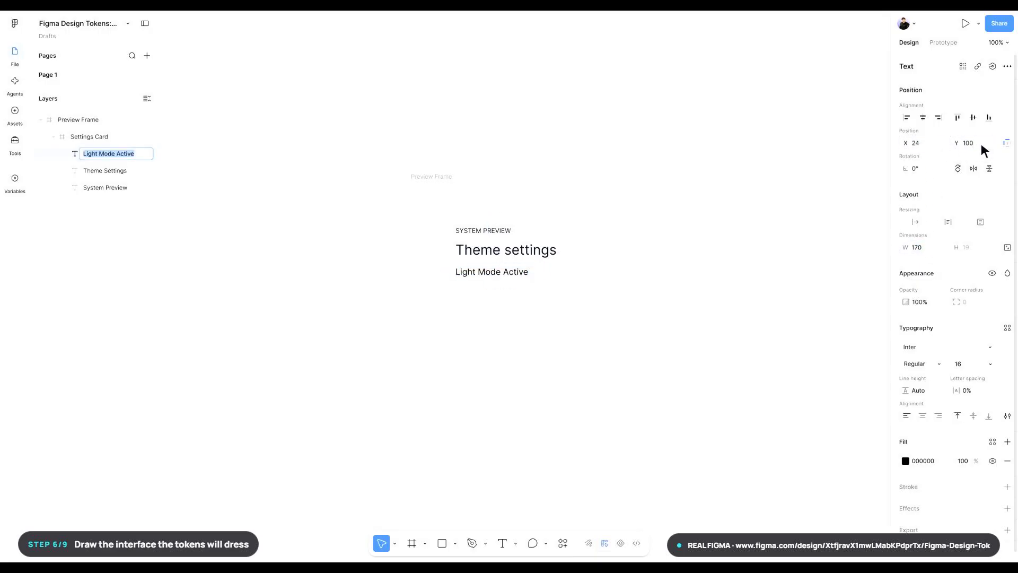
text(Mode Status)
key(Return)
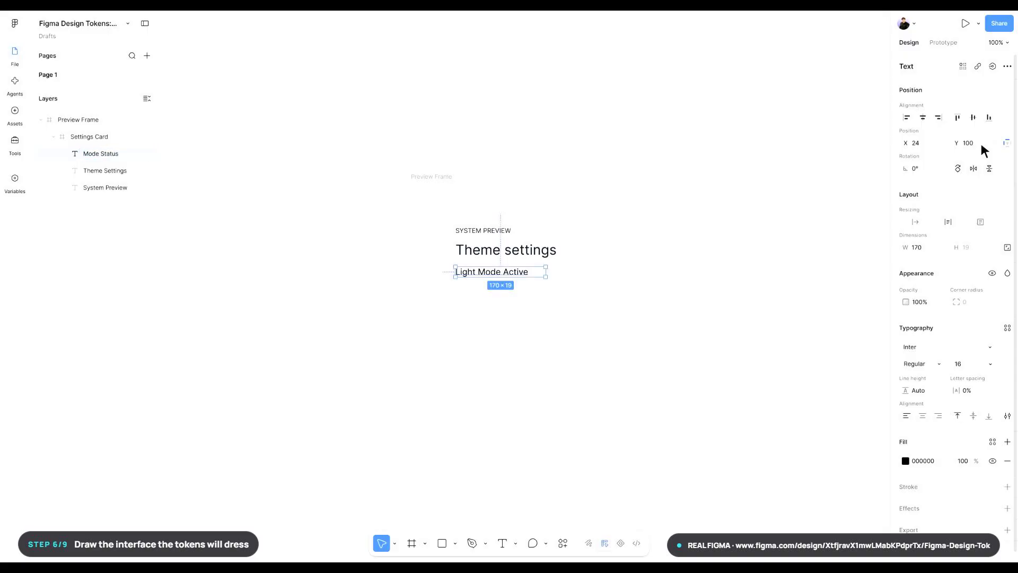
- Apply the text/primary variable as the fill of the Mode Status text
key(Return)
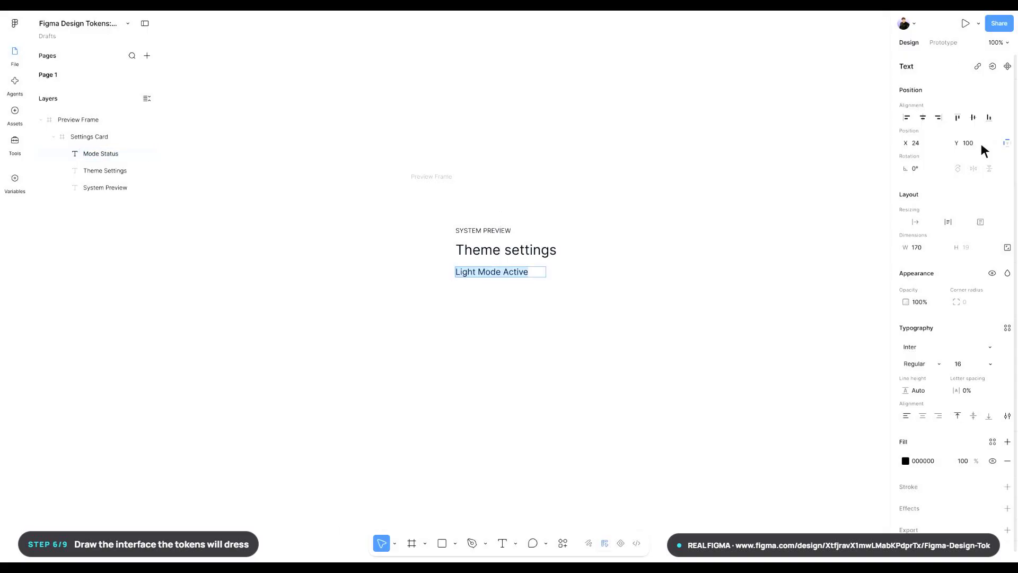
click(993, 442)
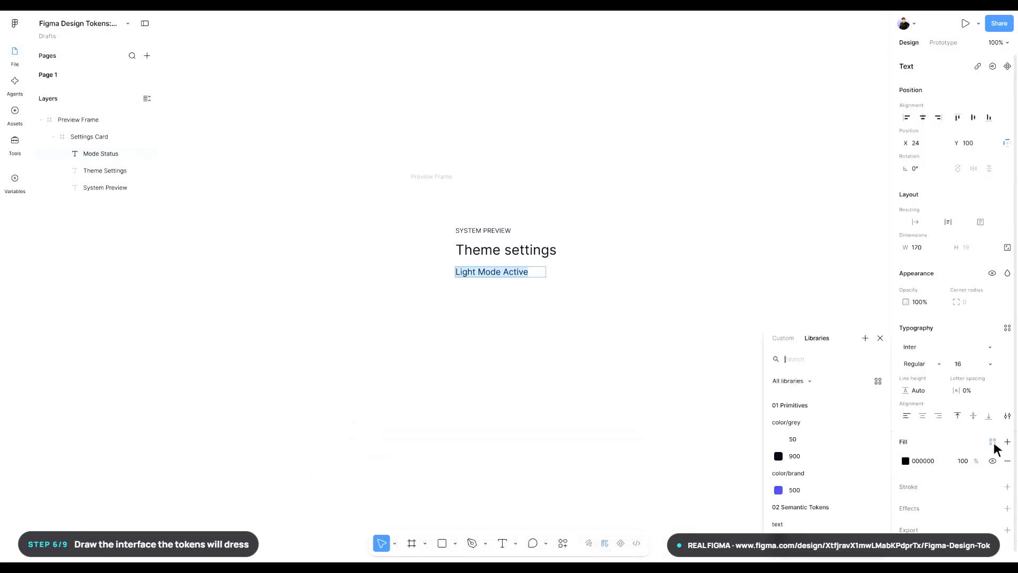
text(text/primary)
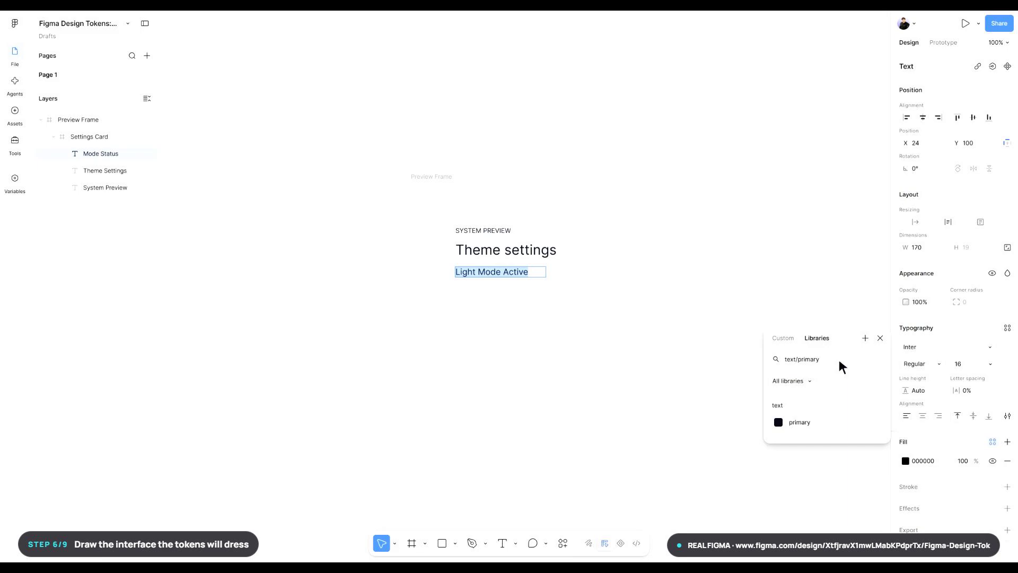
click(828, 423)
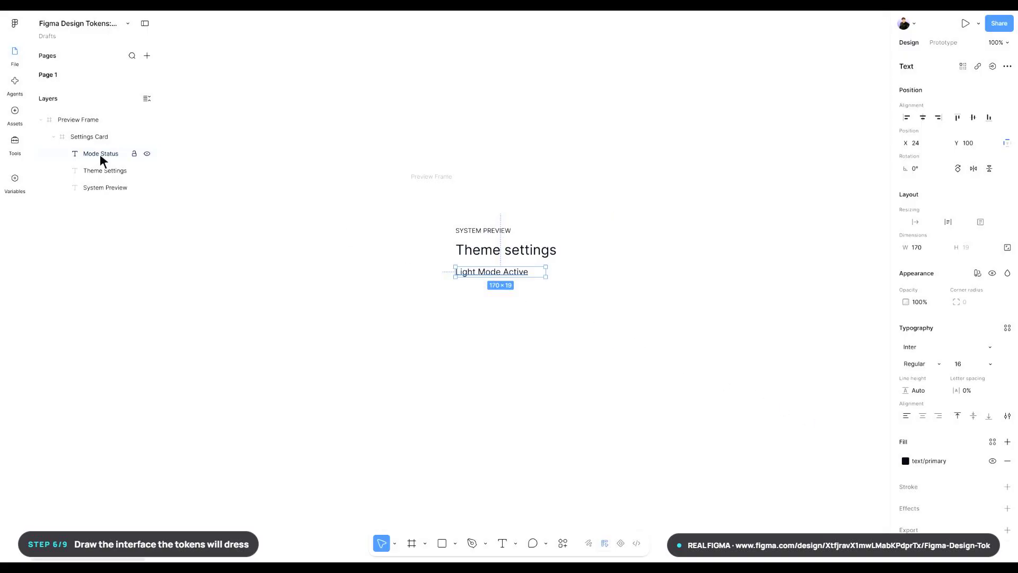
- Bind the Mode Status layer's text content to the content/mode-label variable
click(992, 66)
text(conte)
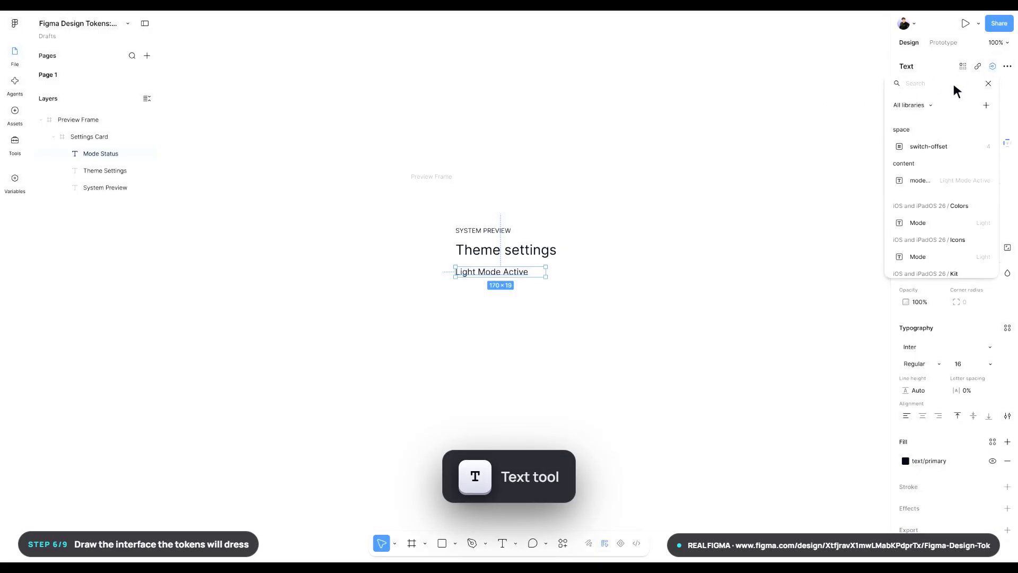
text(nt/mode-label)
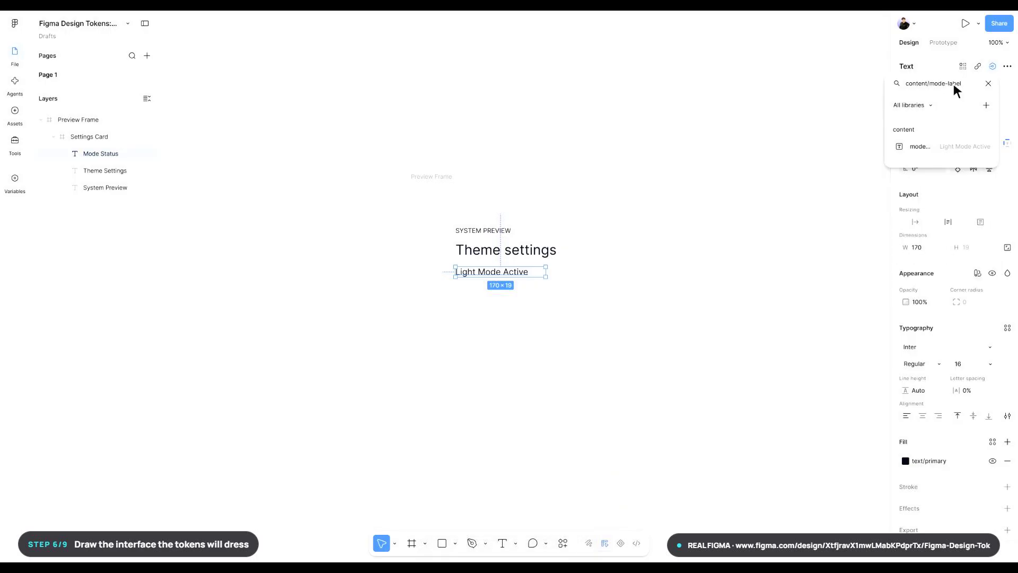
click(913, 147)
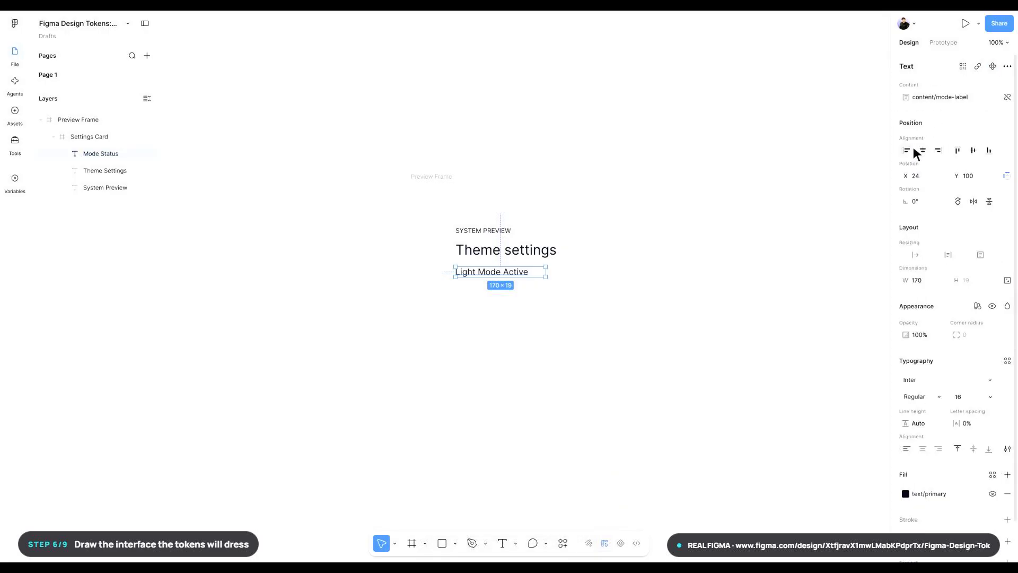
- Add a text layer reading Learn more below Light Mode Active in Settings Card
key(t)
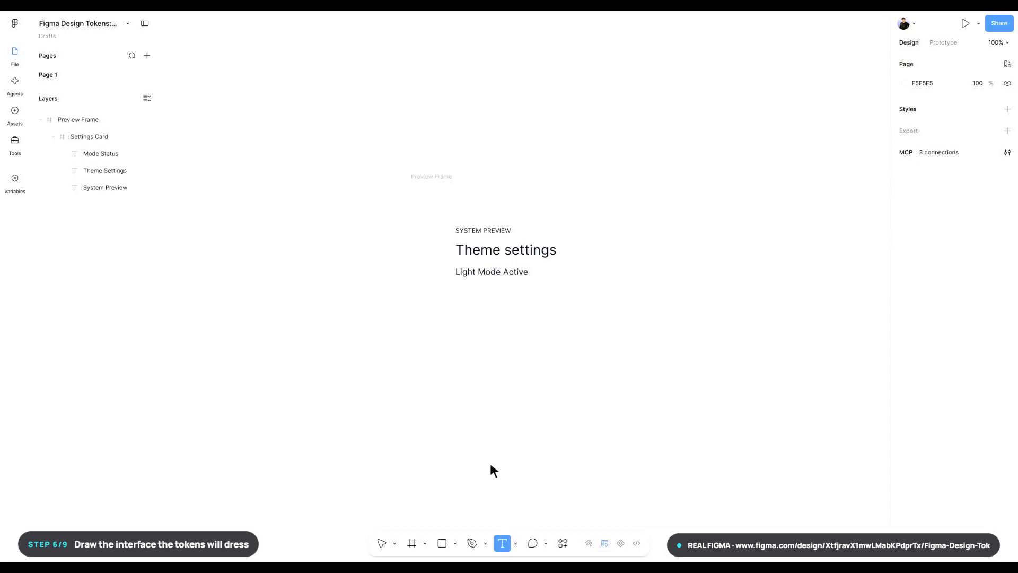
click(453, 291)
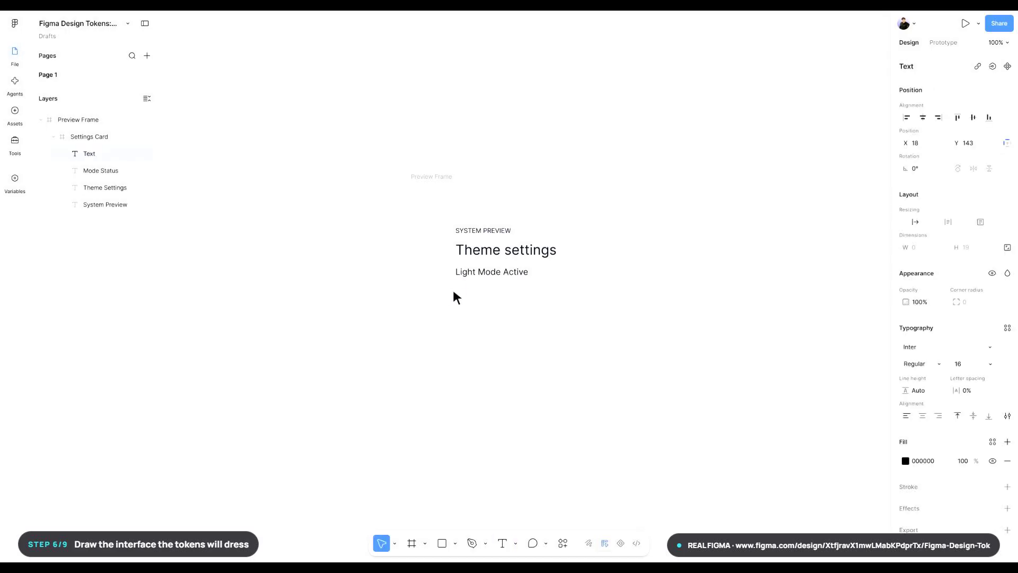
text(Learn more)
key(Escape)
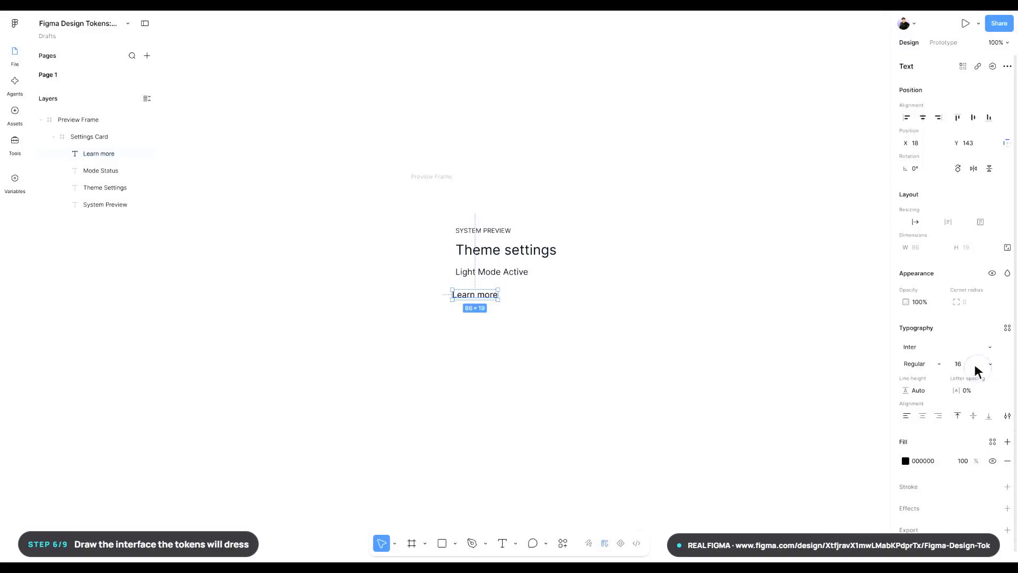
- Switch the Learn more text to auto-height resizing and set its width to 100
click(948, 221)
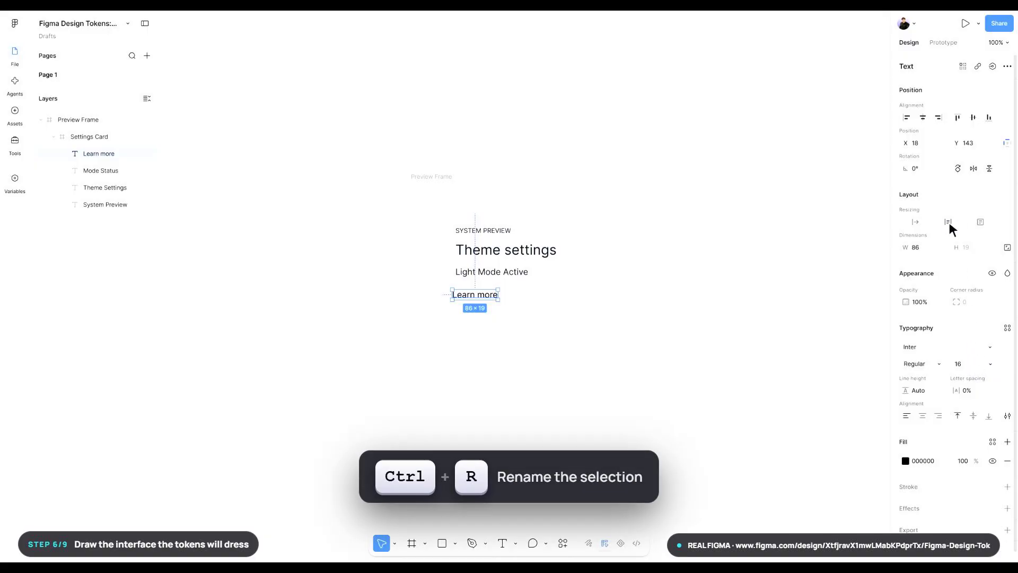
click(930, 248)
text(100)
key(Return)
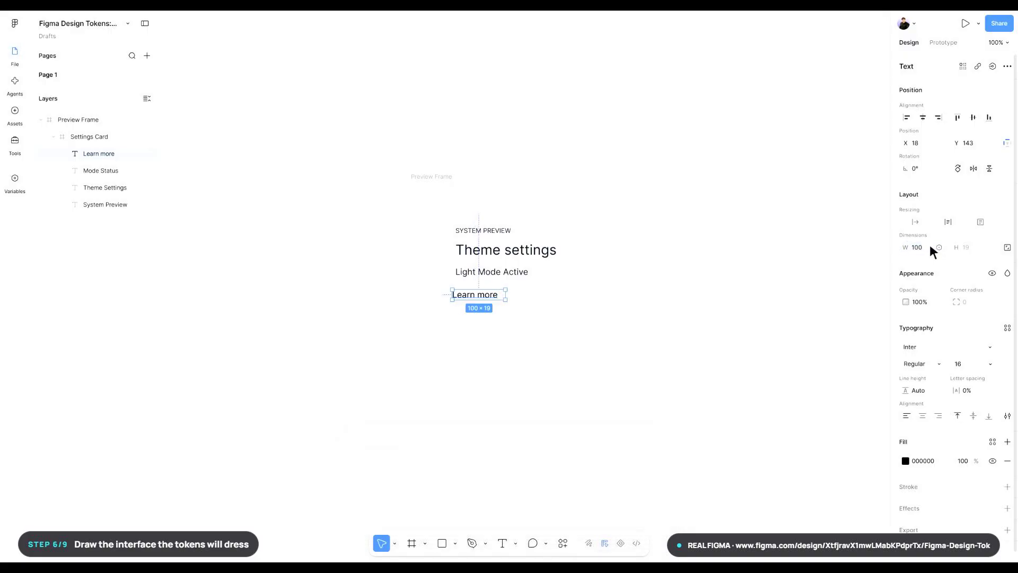
- Position the Learn more text at X 24, Y 148 and rename its layer Learn More
text(24)
key(Return)
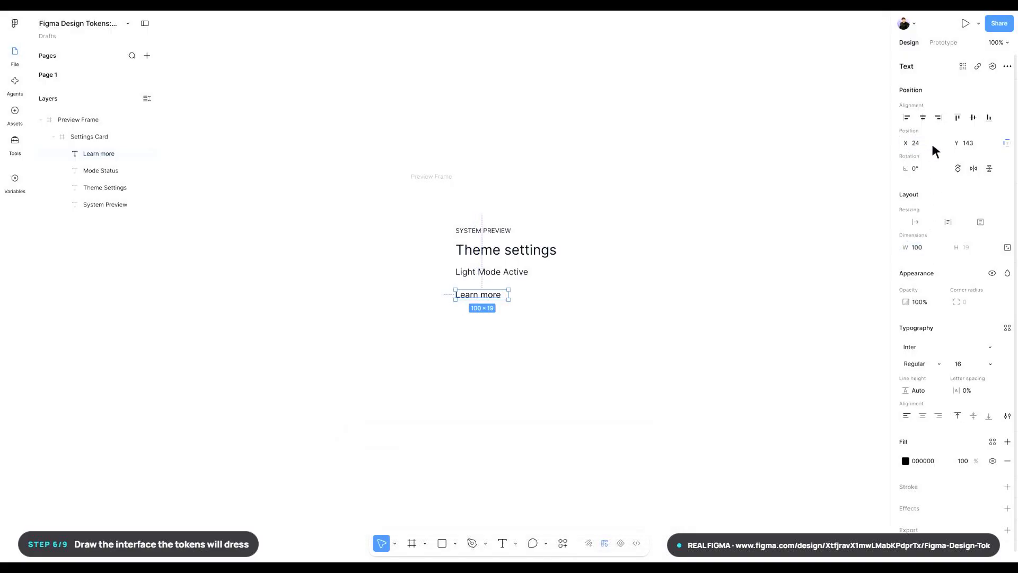
text(148)
key(Return)
key(ctrl+r)
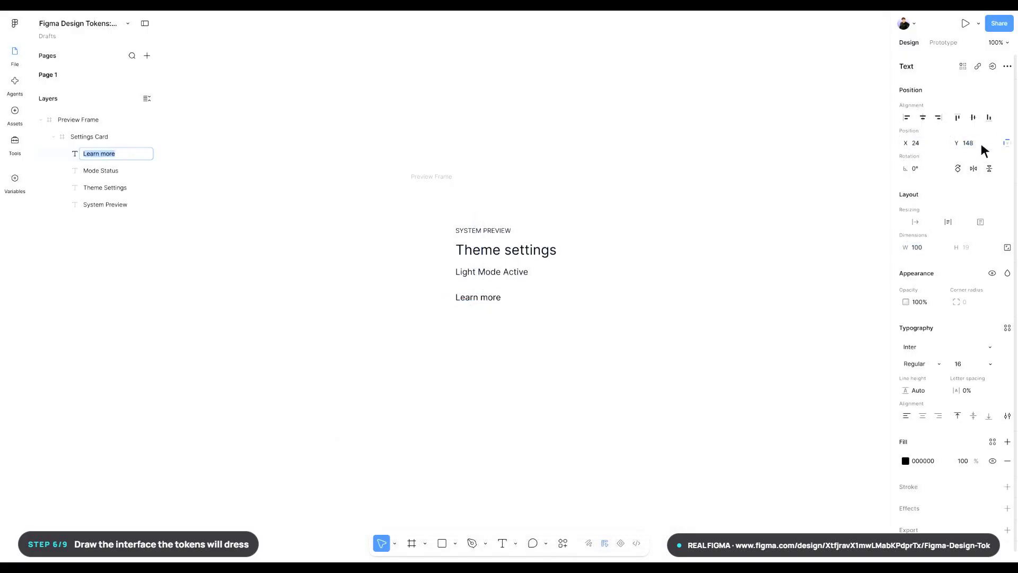
text(Learn More)
key(Return)
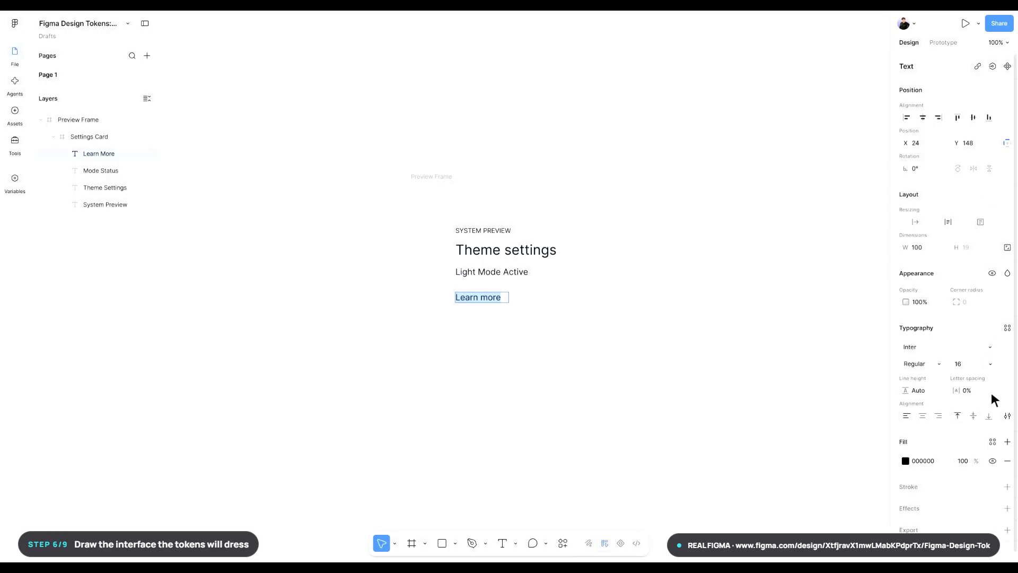
- Apply the action/primary variable as the fill of the Learn More text
click(992, 441)
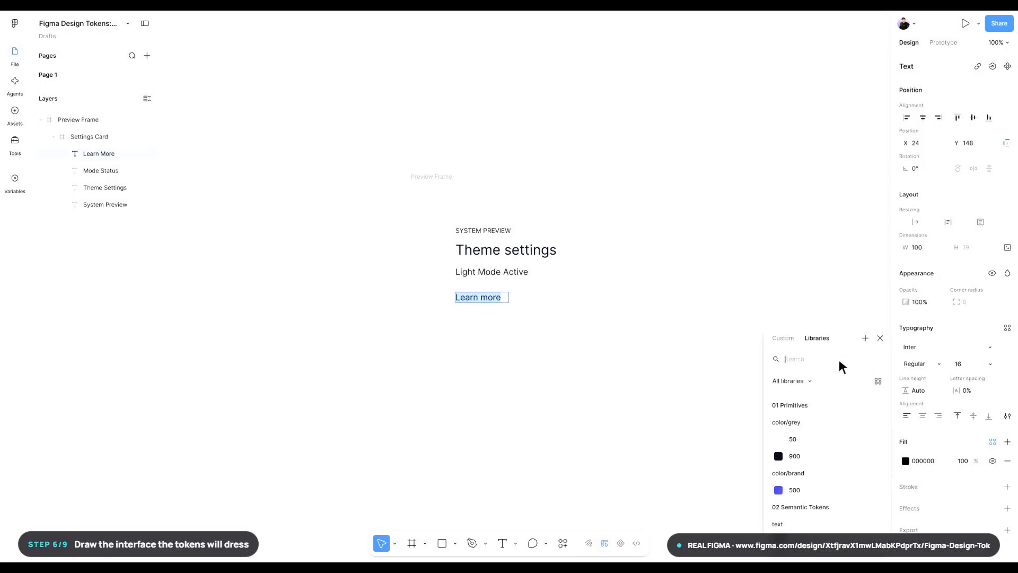
text(action/primary)
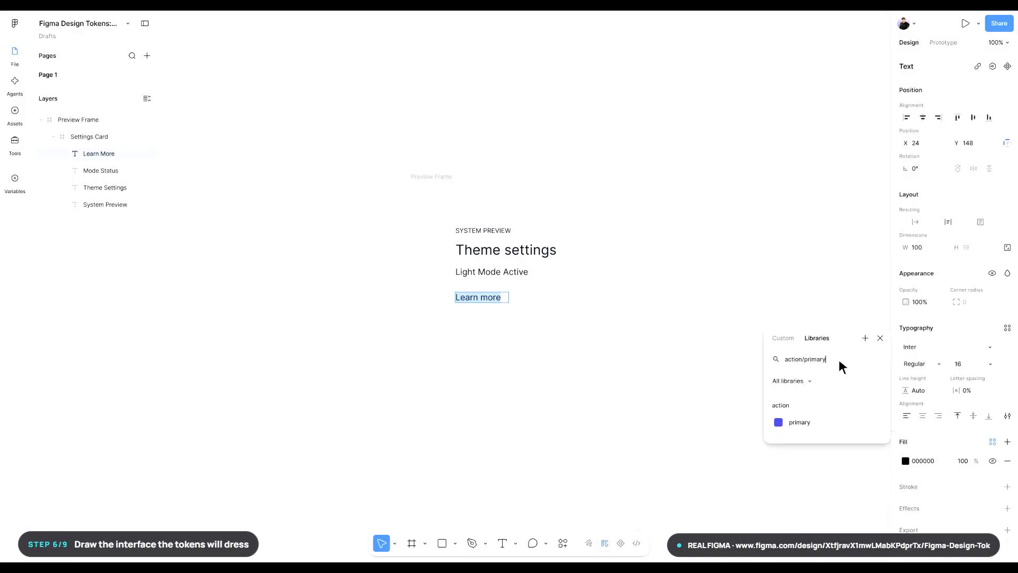
click(828, 422)
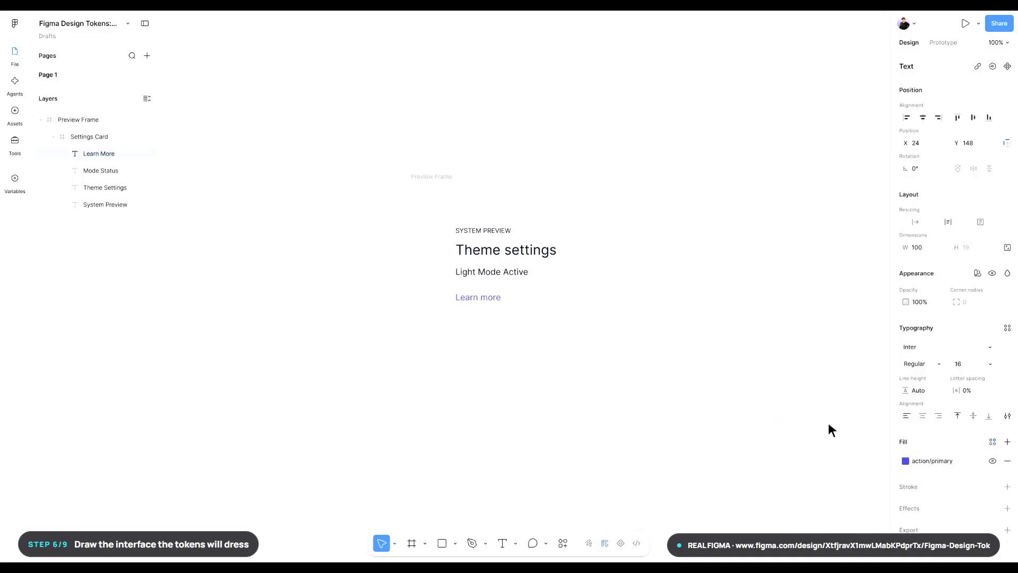
- Draw a 48 × 24 frame below and beside Learn more in Settings Card and set its corner radius to 12
key(f)
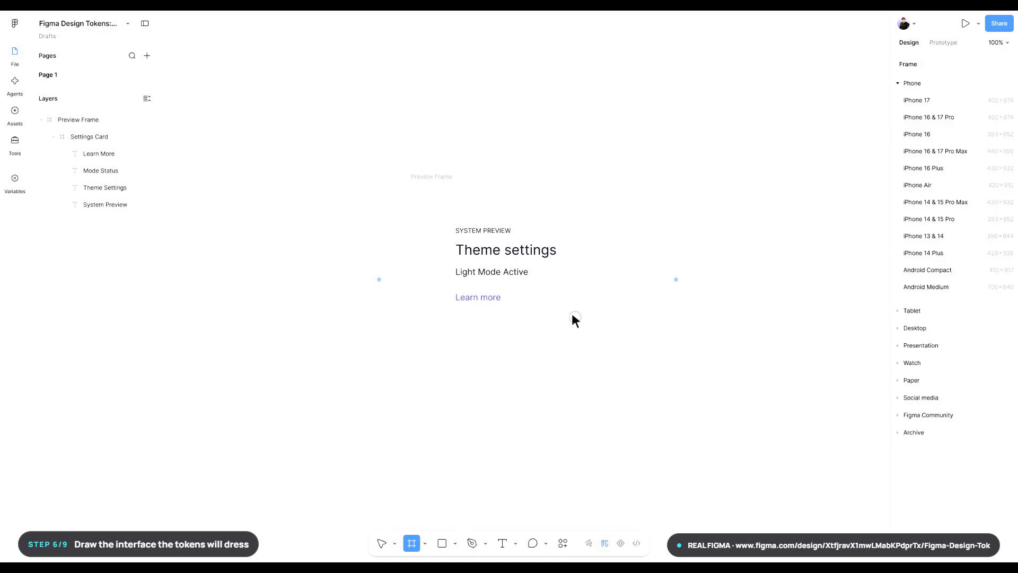
drag(572, 313, 597, 325)
key(t)
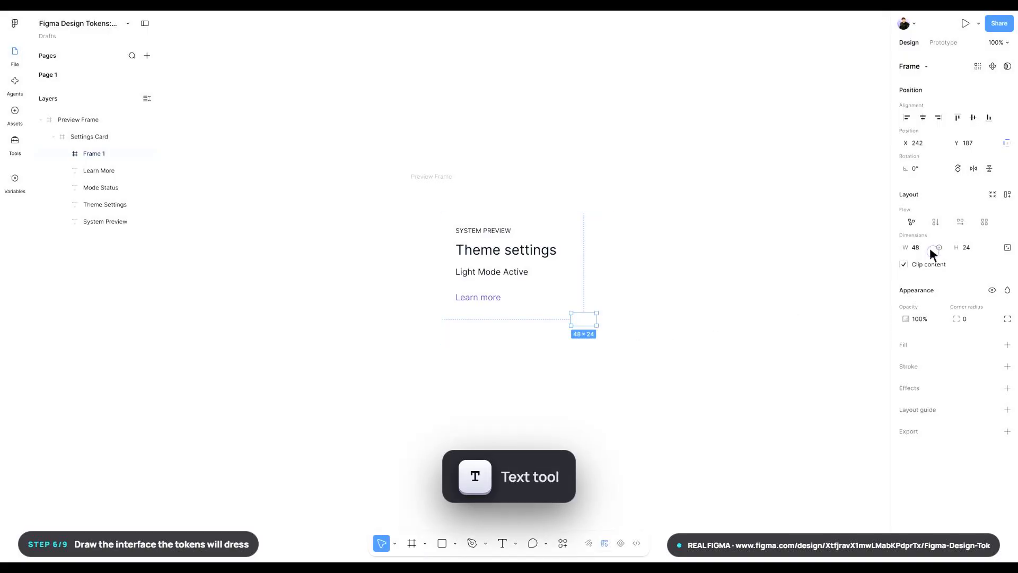
click(930, 247)
text(48)
key(Return)
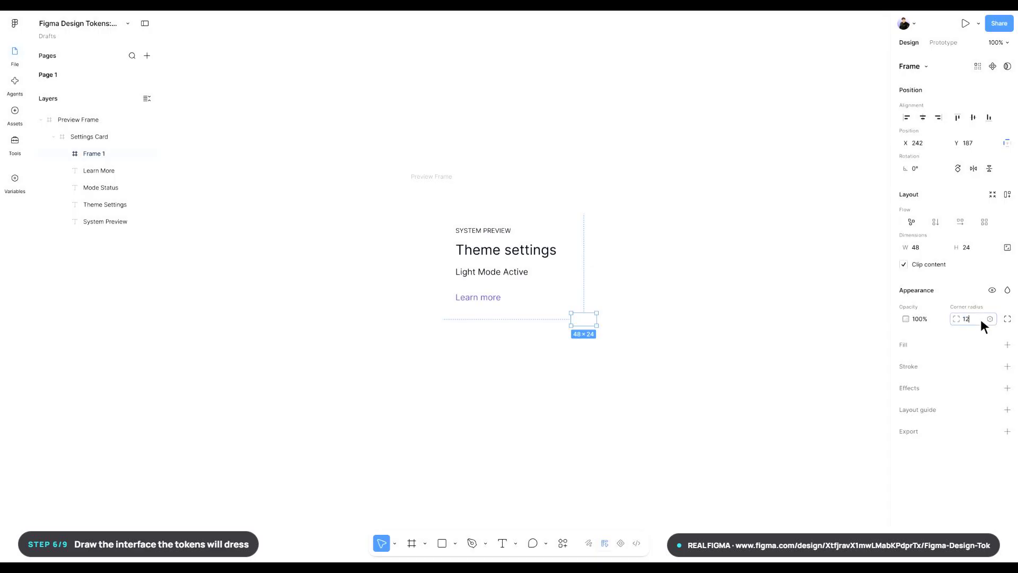
key(Return)
- Position the small rounded frame at X 248, Y 192 and rename it Theme Switch
click(930, 143)
text(248)
key(Return)
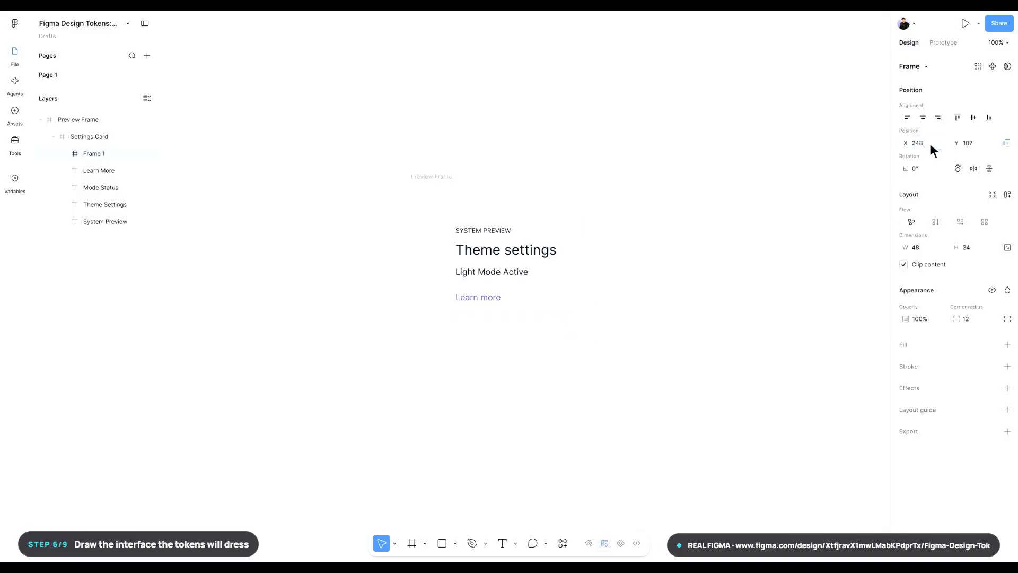
click(981, 147)
key(Return)
key(ctrl+r)
text(Theme Switch)
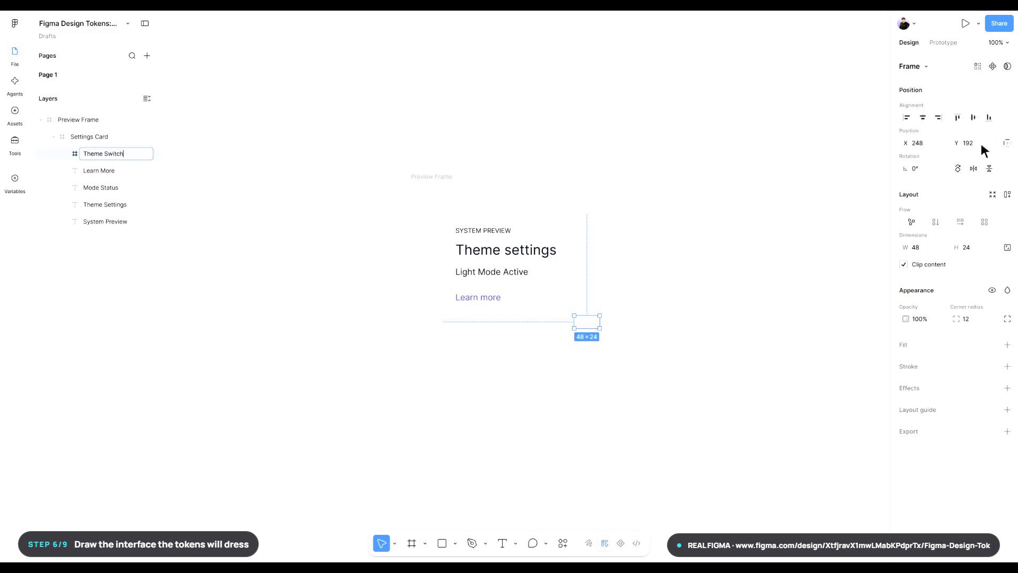
key(Return)
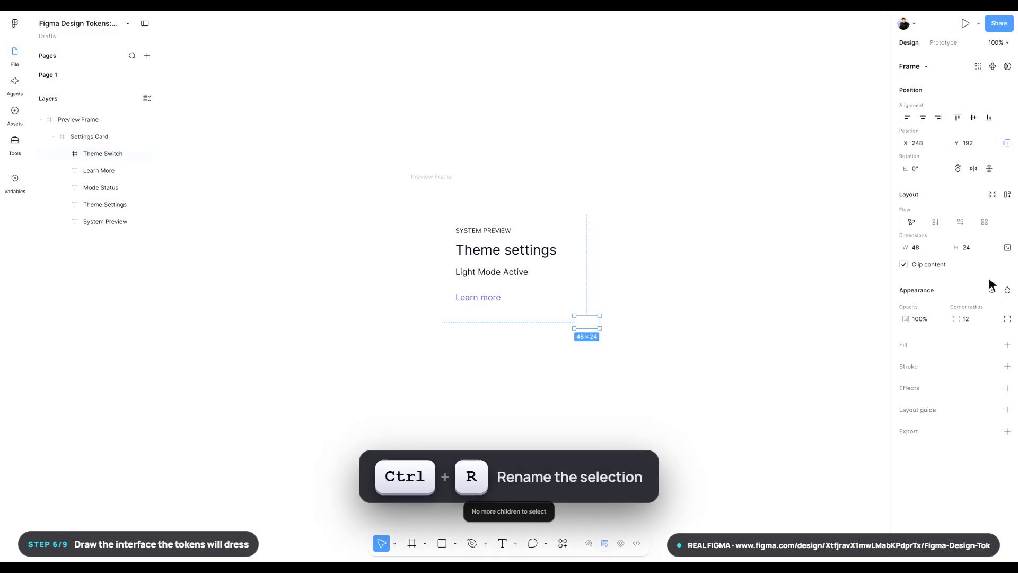
- Apply the action/primary variable as the fill of the Theme Switch frame
click(992, 345)
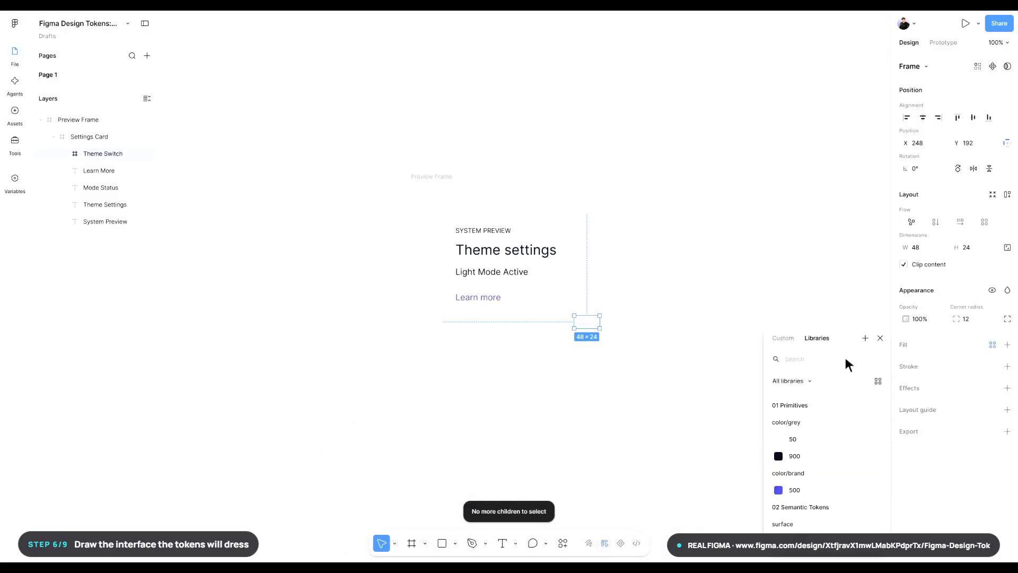
text(action/prima)
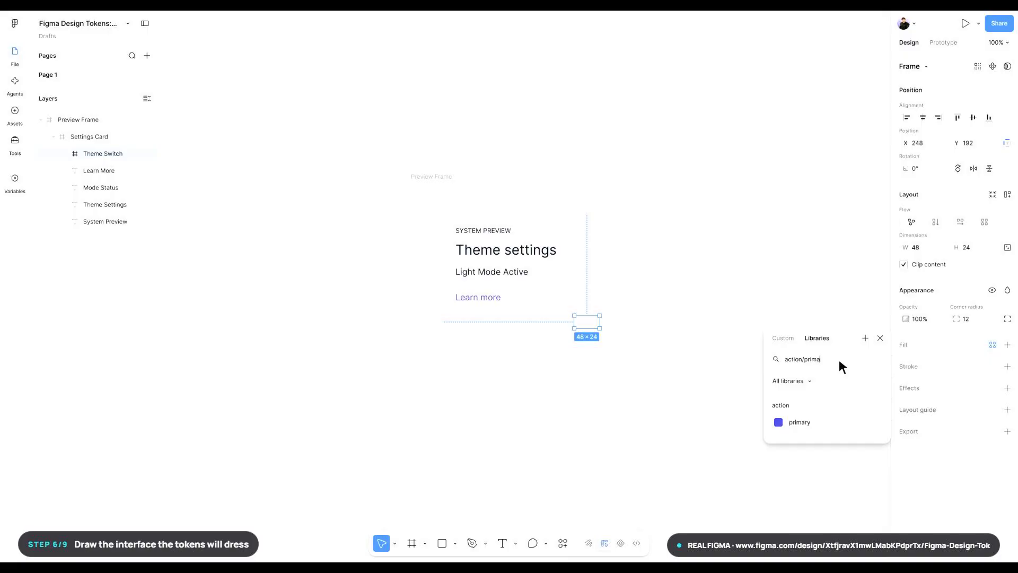
text(ry)
click(829, 423)
click(828, 424)
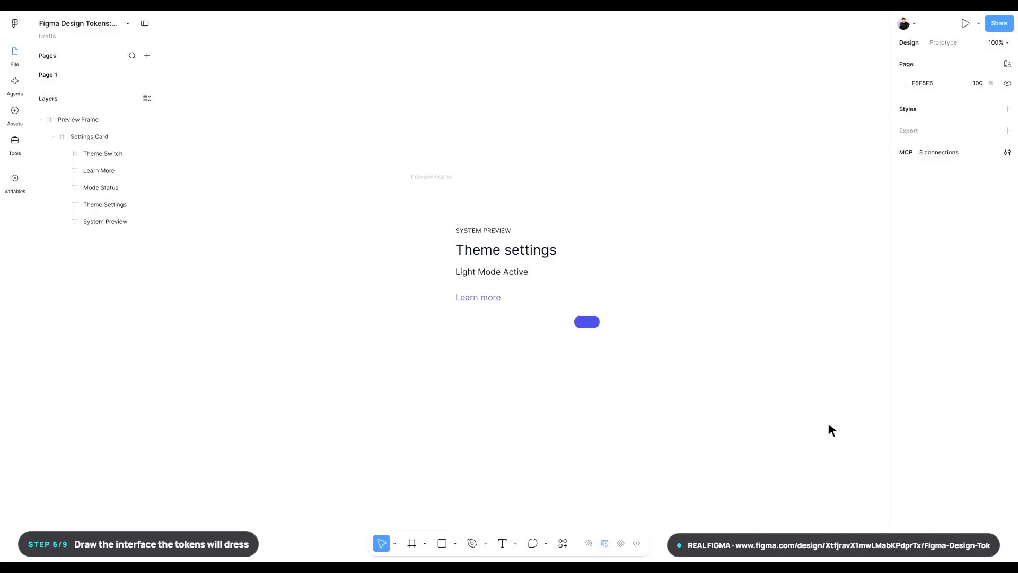
- Draw an ellipse inside Theme Switch and set its size to 16 × 16
key(o)
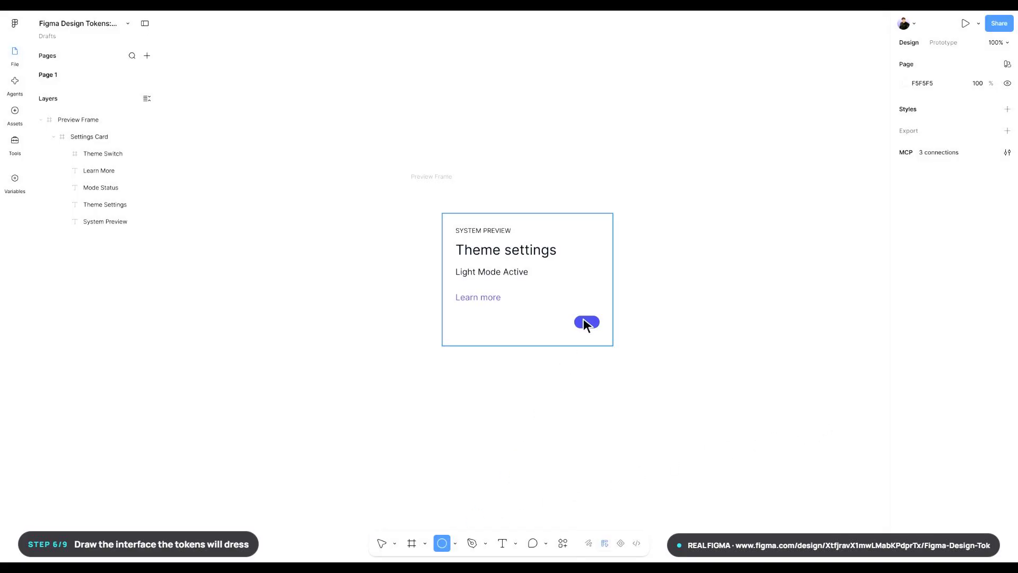
drag(581, 318, 586, 321)
key(f)
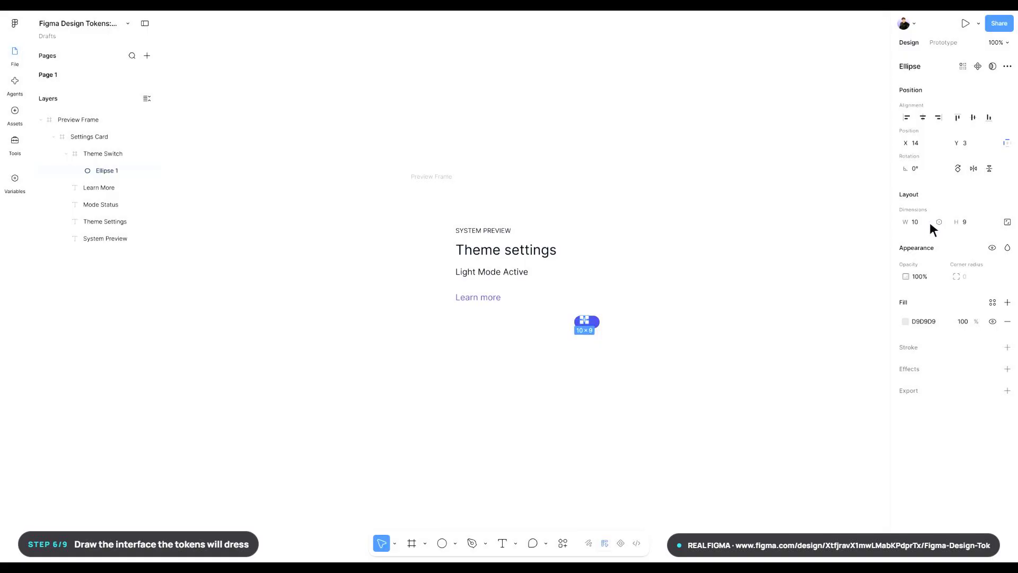
click(930, 222)
text(16)
key(Return)
key(Return)
- Rename the ellipse inside Theme Switch as Switch Knob
key(ctrl+r)
text(Sw)
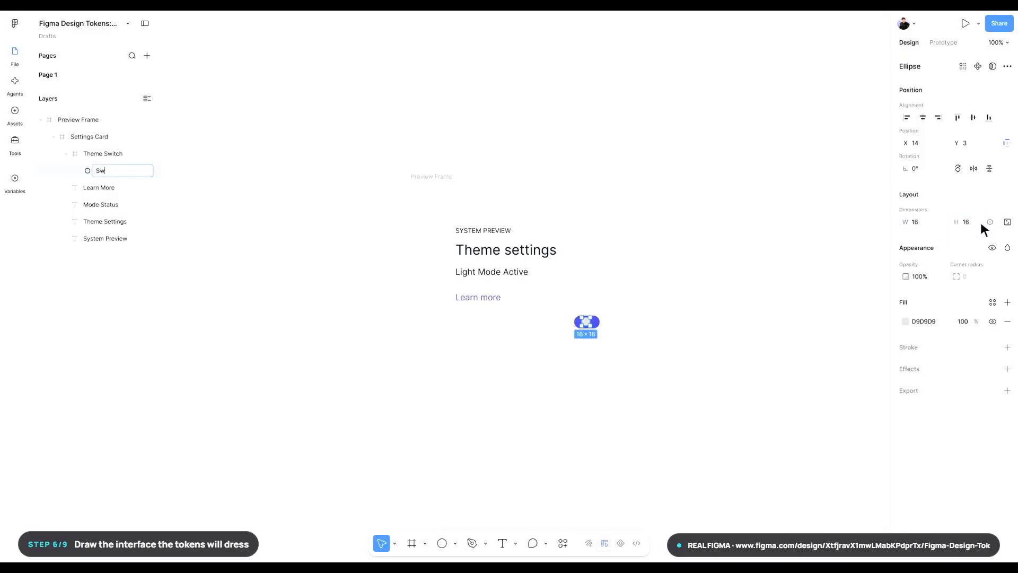
text(itch Knob)
key(Return)
key(Return)
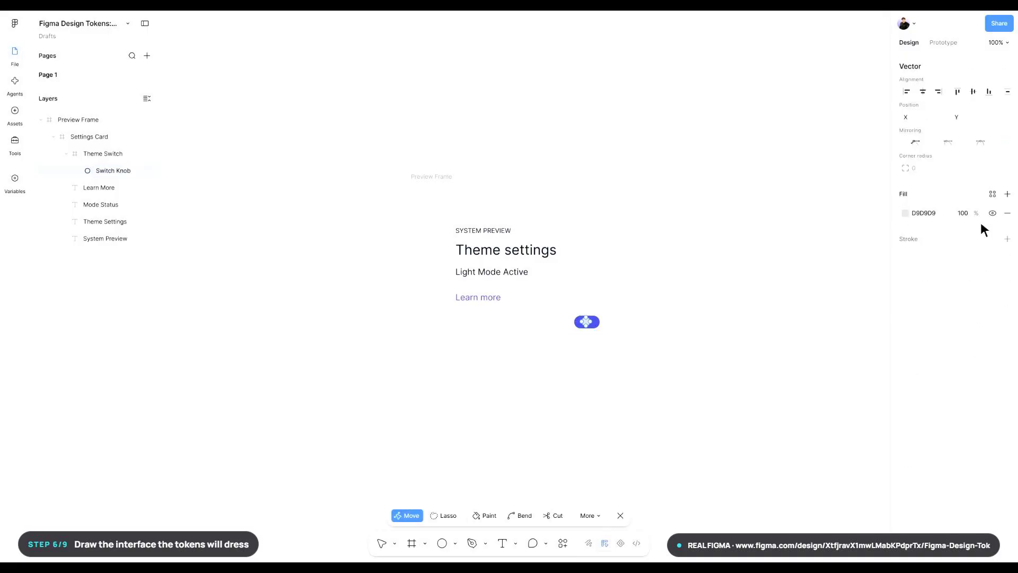
- Apply the surface/default variable as the fill of Switch Knob
click(993, 194)
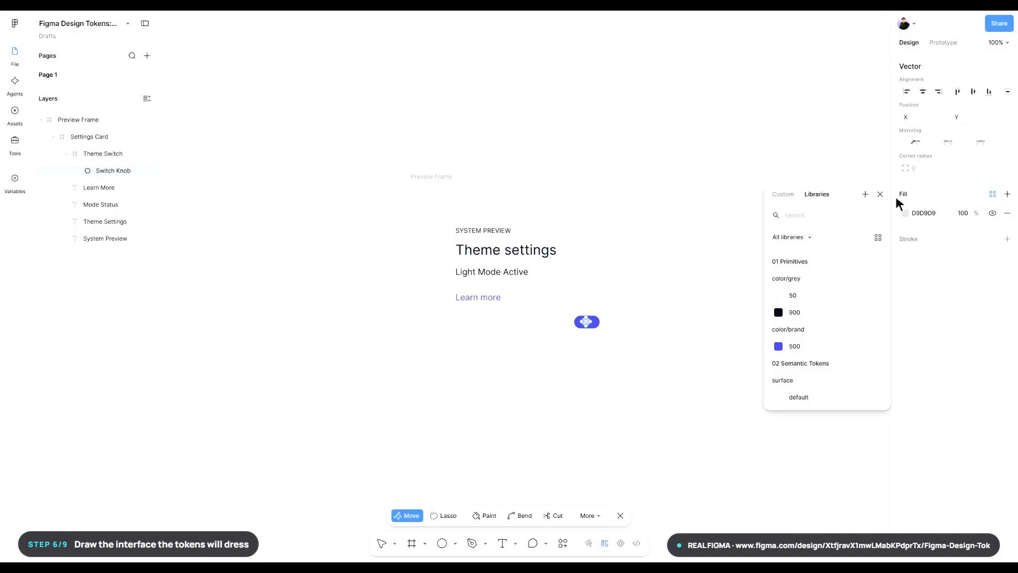
text(surface/default)
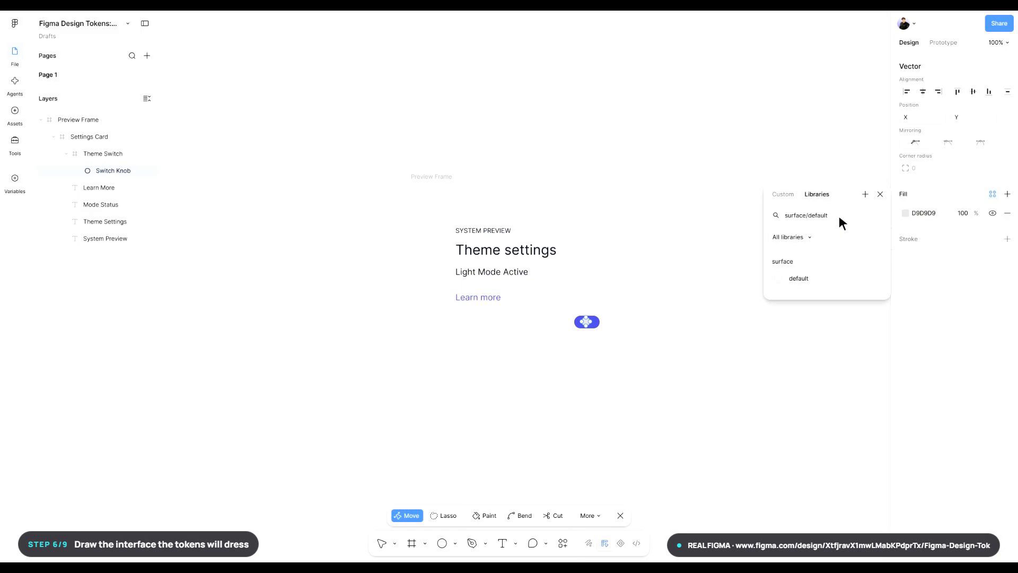
click(829, 278)
key(Escape)
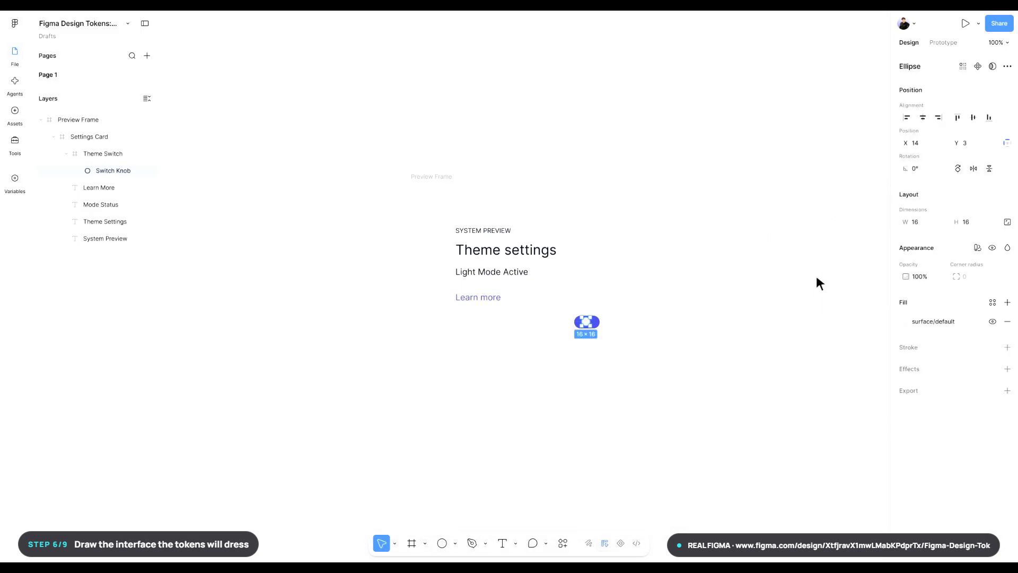
- Apply horizontal auto layout to Theme Switch and fix its dimensions at 48 × 24
click(101, 154)
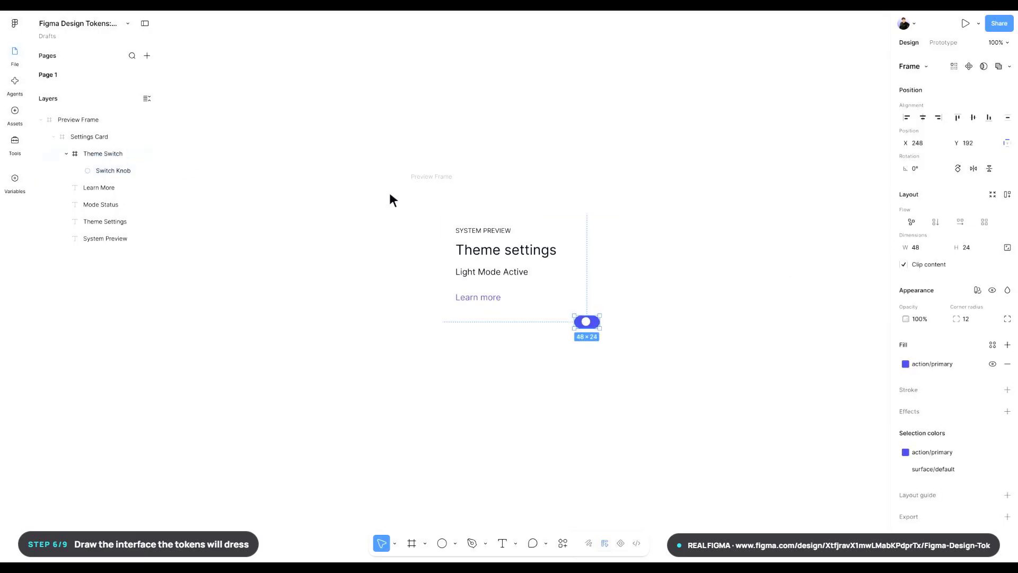
click(960, 224)
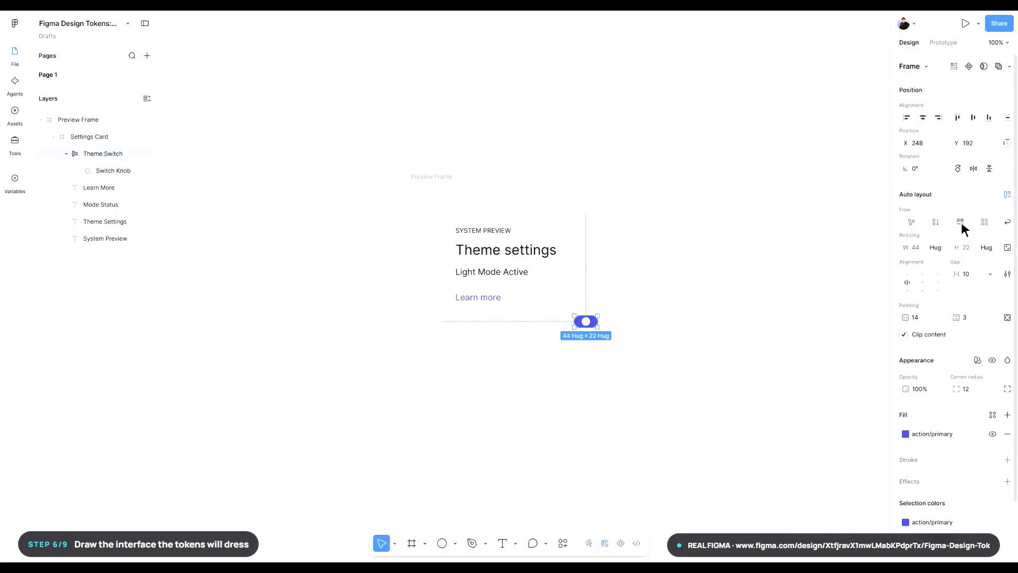
key(Return)
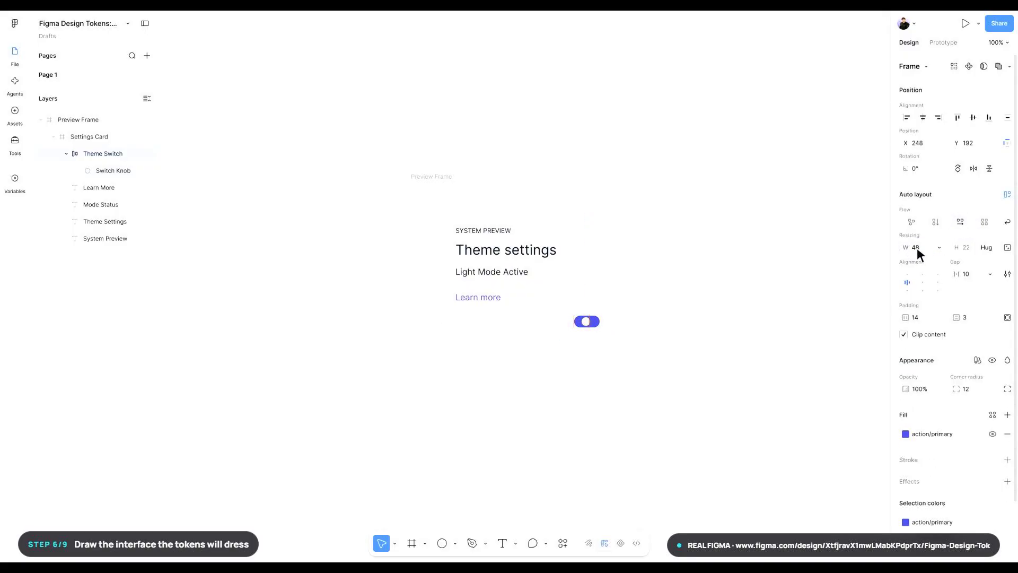
click(966, 245)
text(24)
key(Return)
- Split Theme Switch's padding into individual sides and set the top and bottom padding to 4
click(1007, 317)
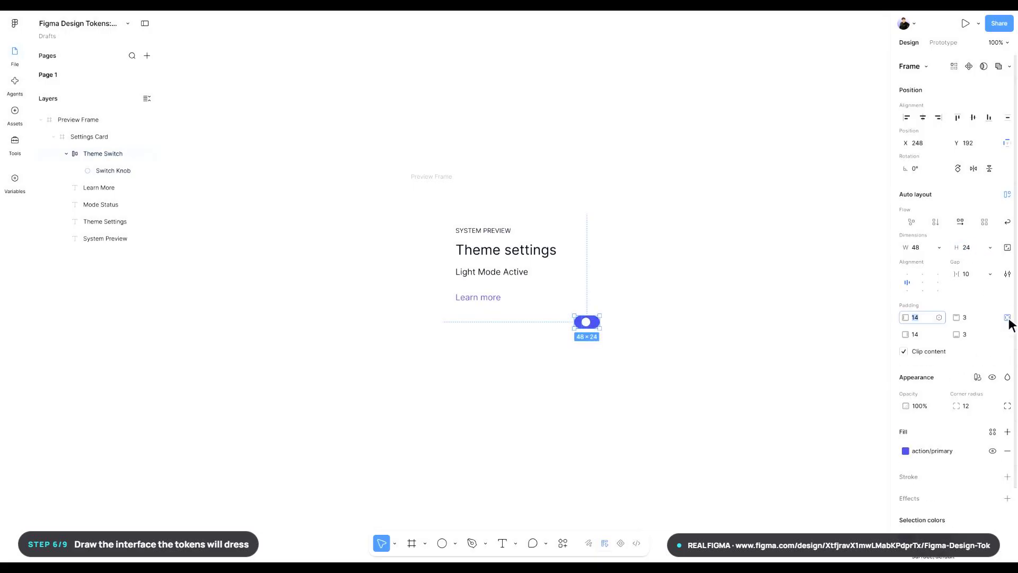
click(980, 317)
text(4)
key(Return)
click(980, 334)
text(4)
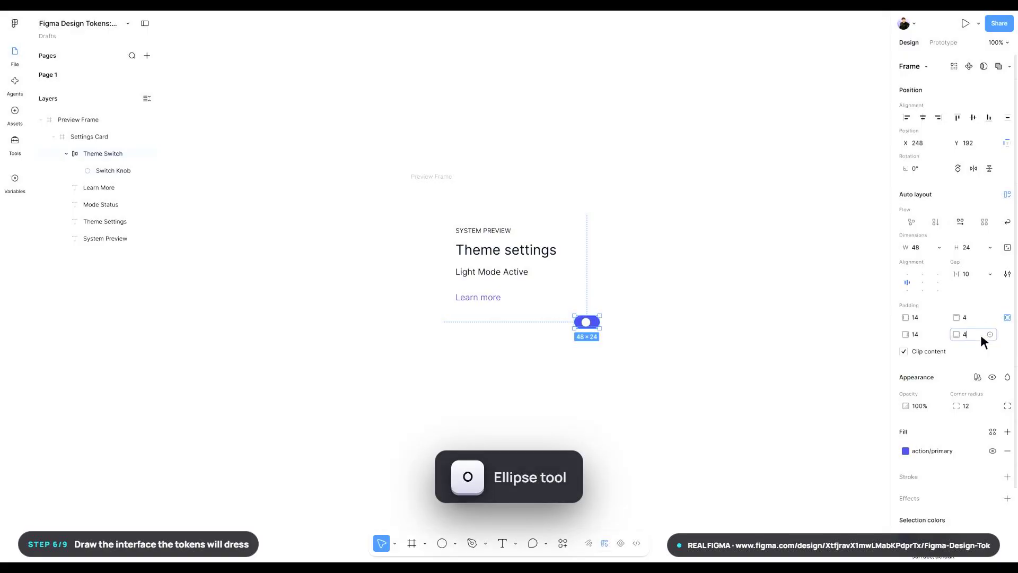
key(Return)
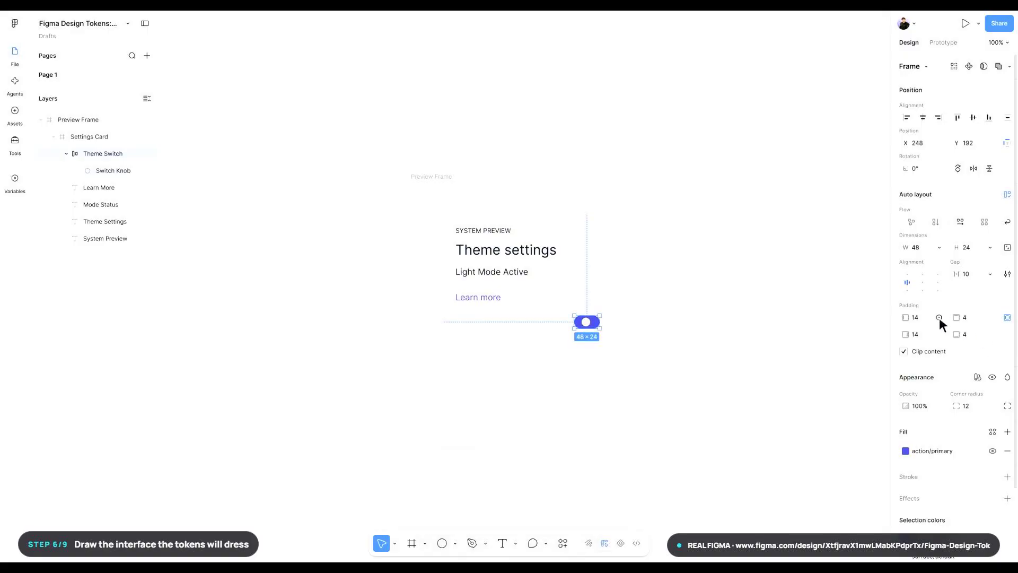
- Bind Theme Switch's left padding to the space/switch-offset variable
click(939, 317)
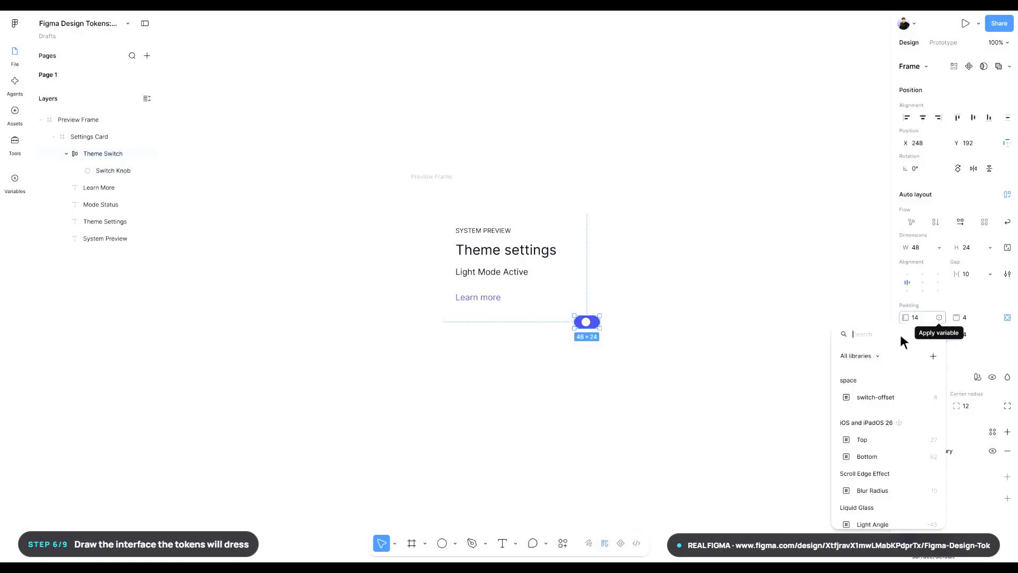
text(space/switch-offset)
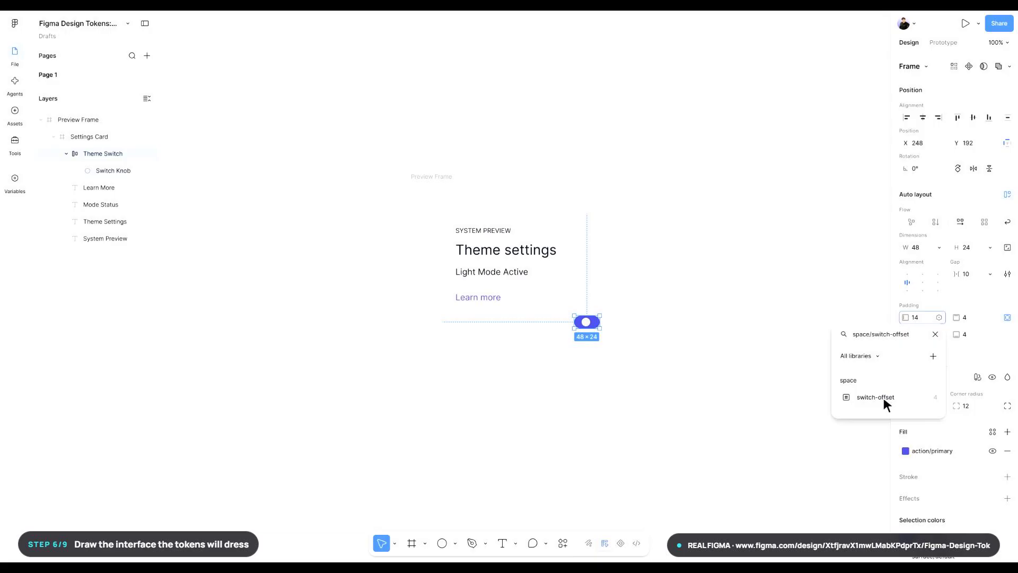
click(883, 399)
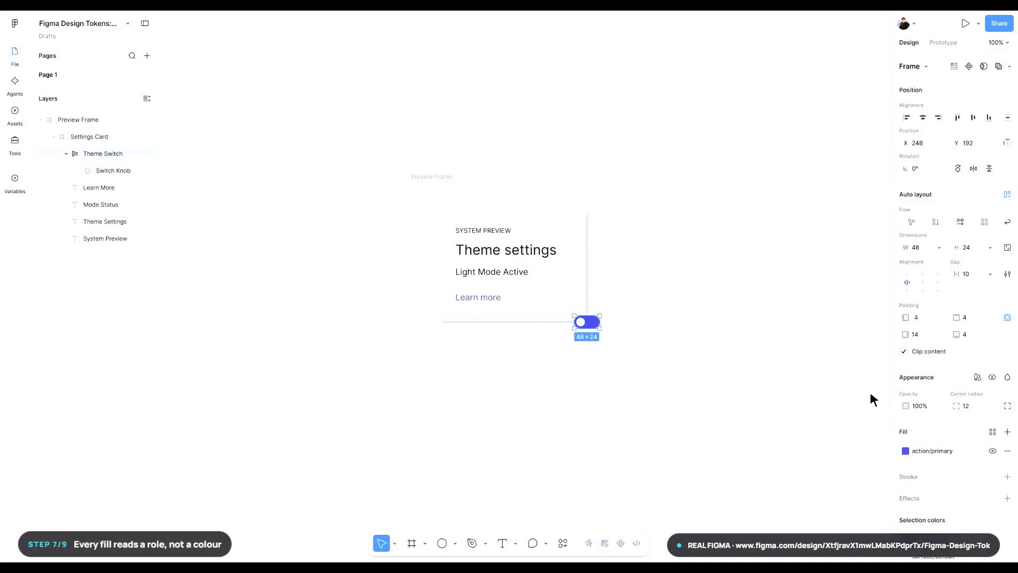
- Review which variables are bound to the fills of Preview Frame, Settings Card, the four text layers, Theme Switch and Switch Knob
click(77, 119)
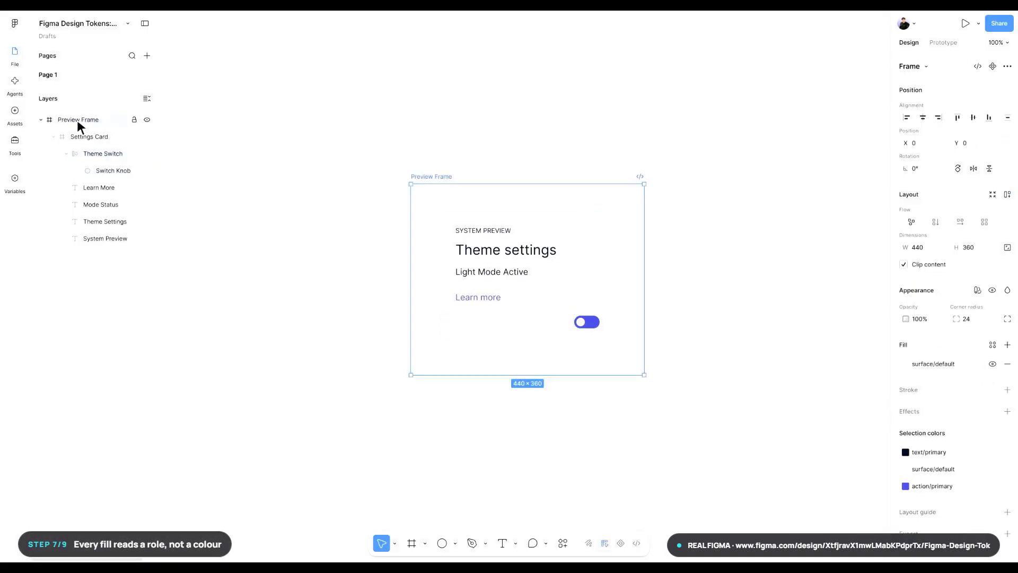
click(88, 137)
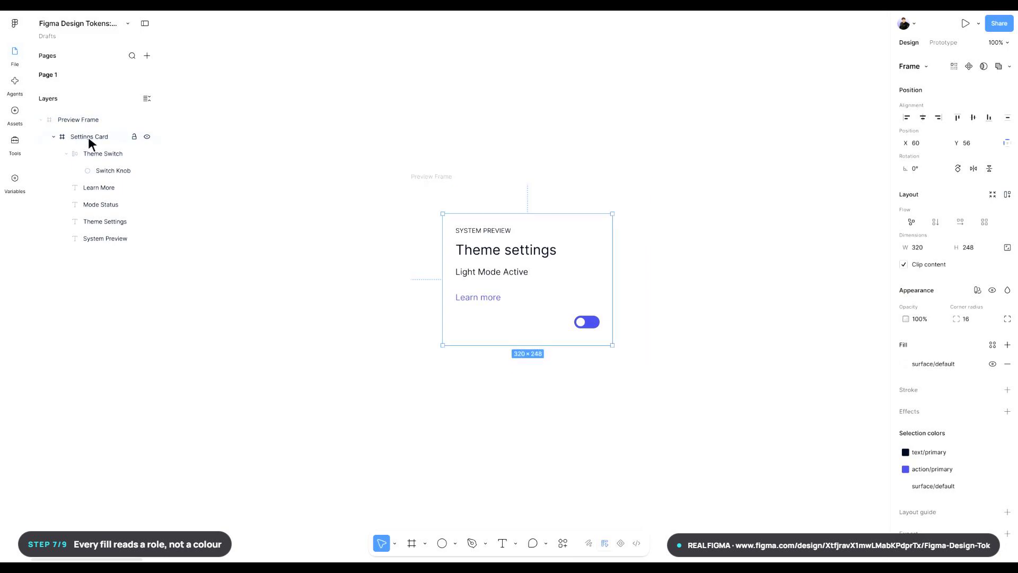
click(105, 239)
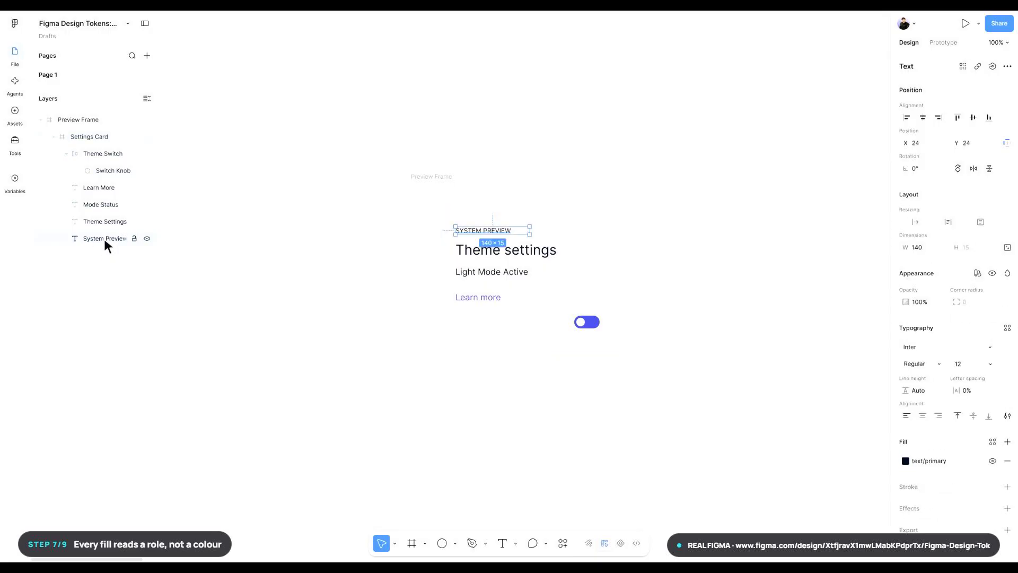
click(104, 221)
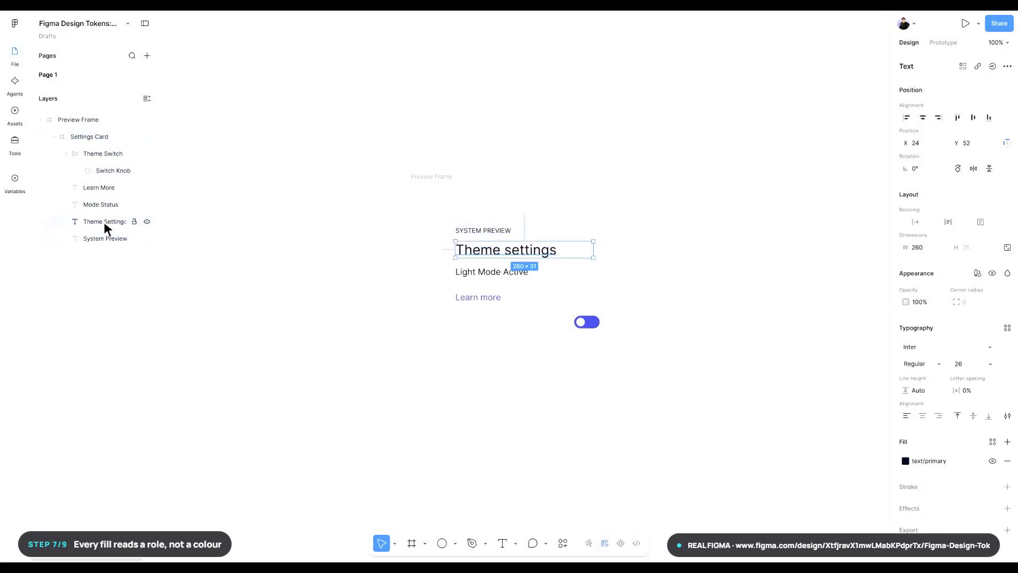
click(100, 205)
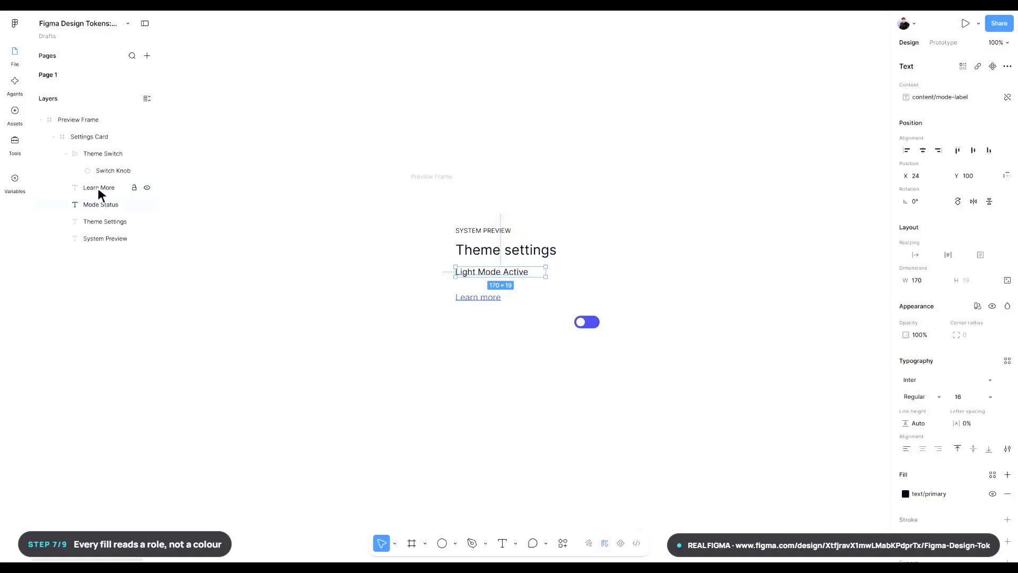
click(98, 190)
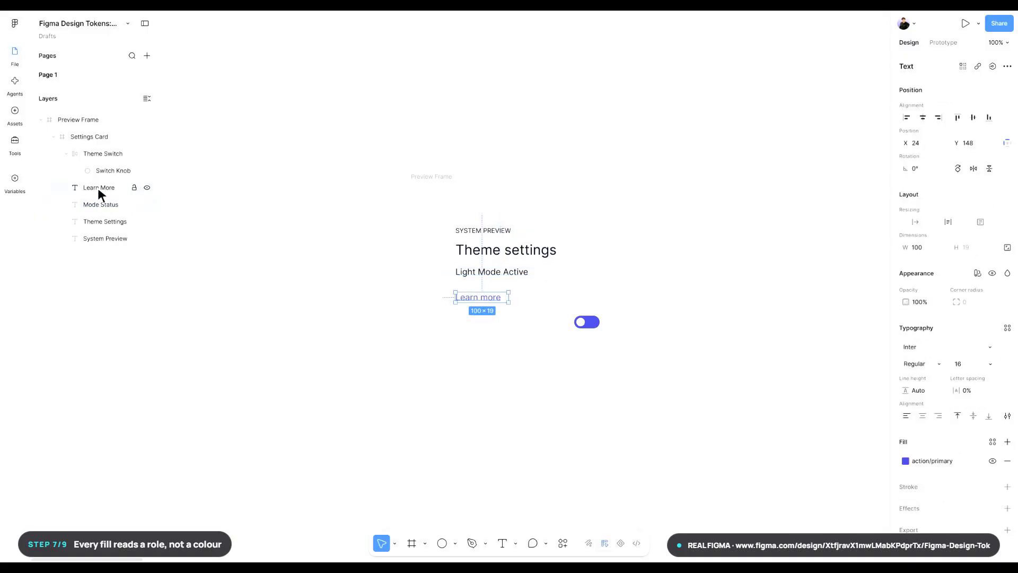
click(102, 153)
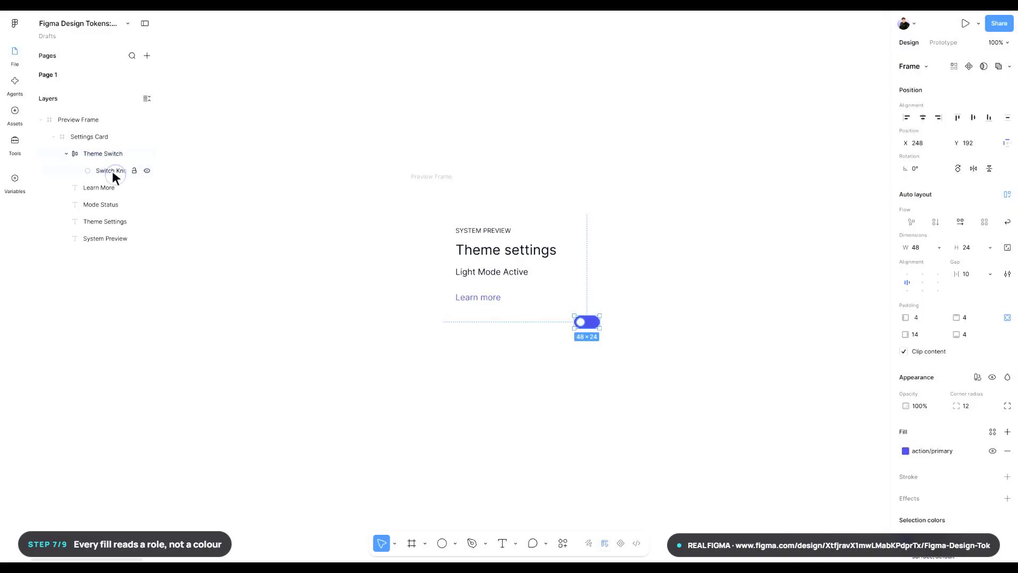
click(112, 172)
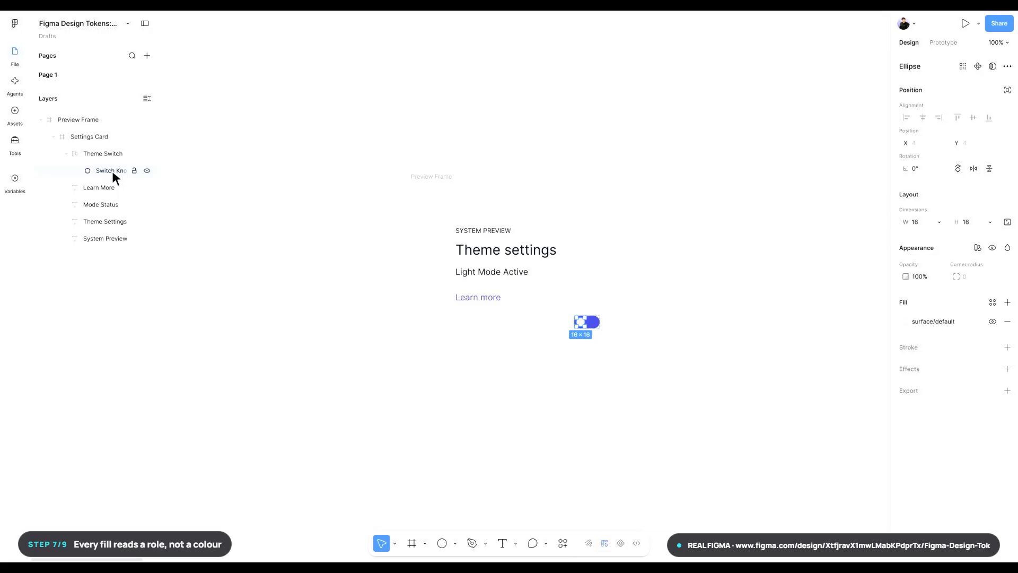
- Create a new variable collection named State in the expanded variables view
click(15, 184)
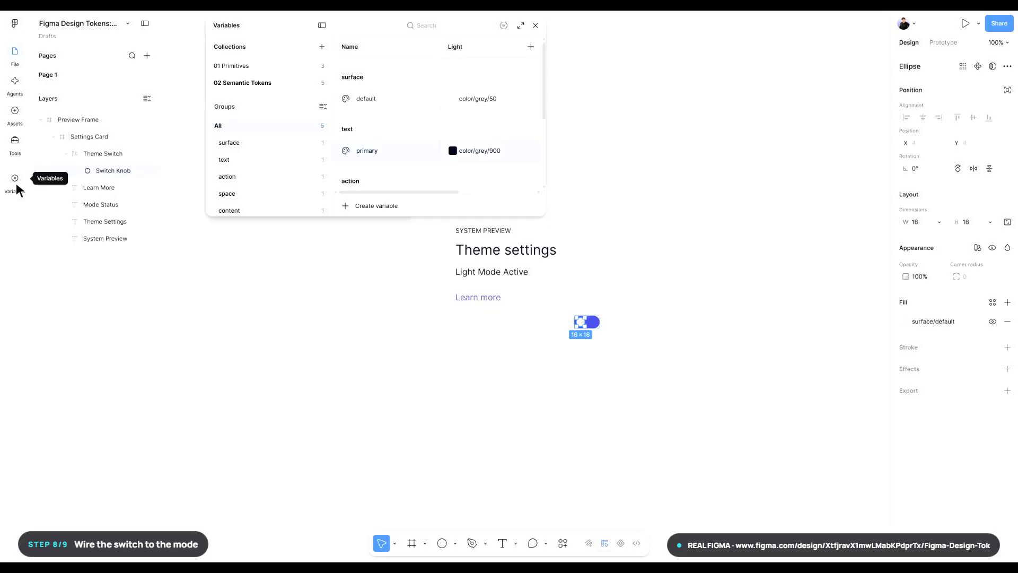
click(521, 26)
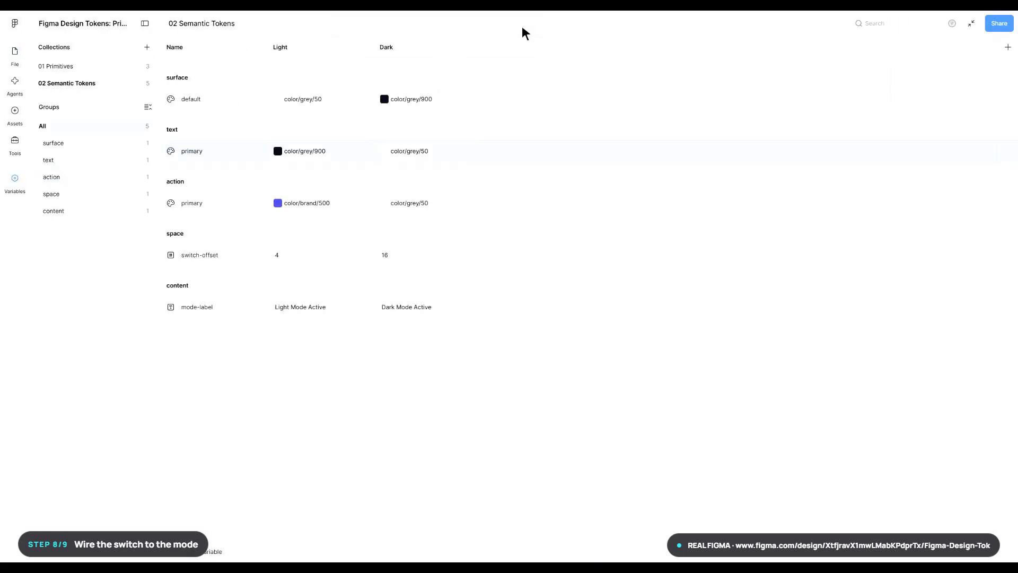
click(147, 48)
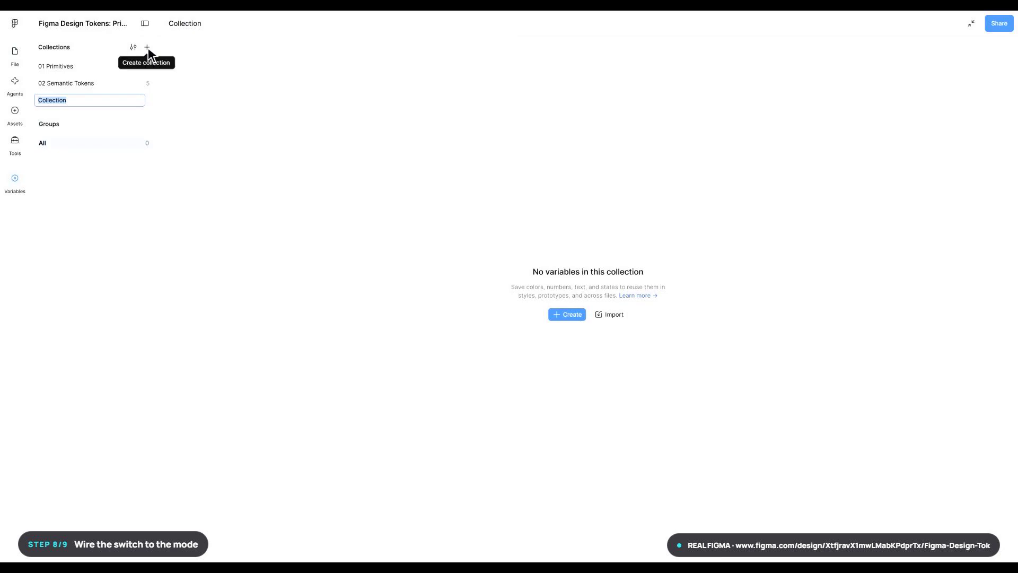
text(State)
key(Return)
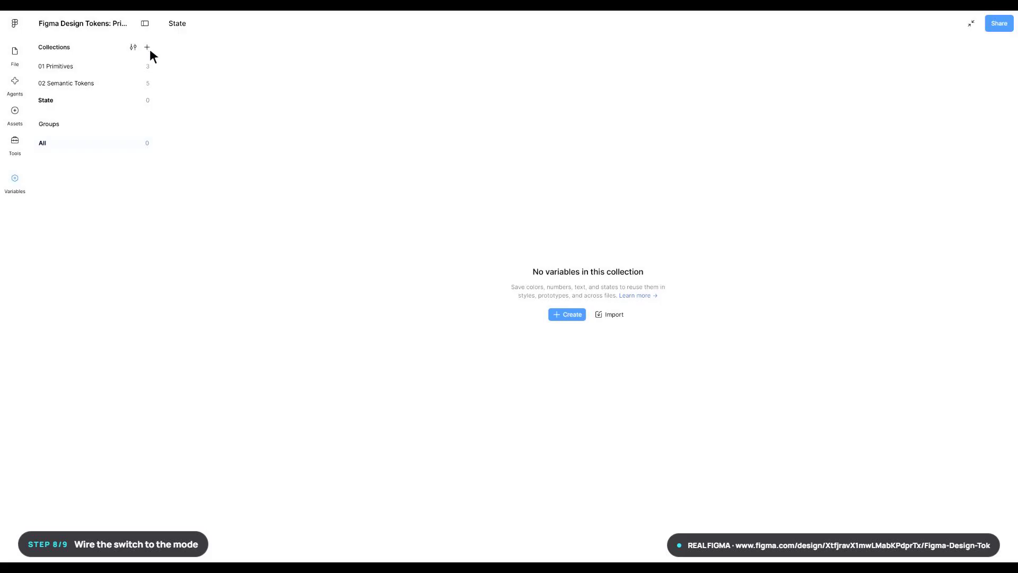
- Add a boolean variable named isDark to the State collection and return to the canvas
click(574, 314)
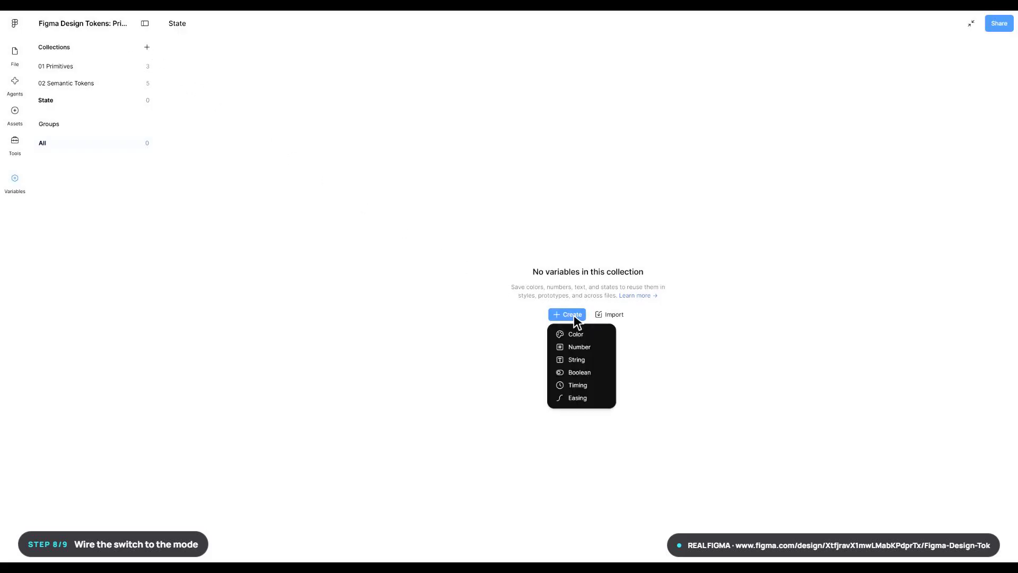
click(574, 373)
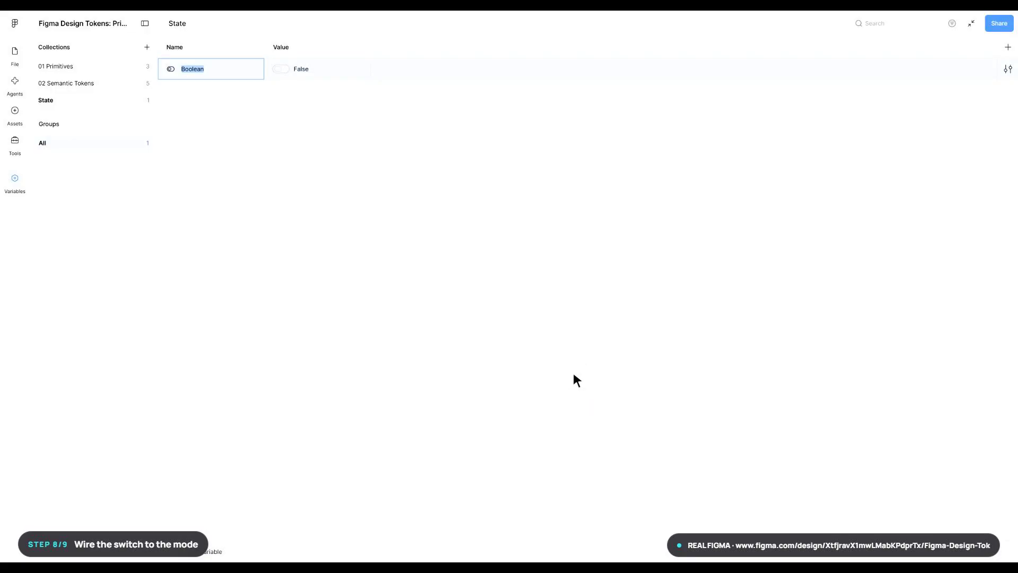
text(isDark)
key(Return)
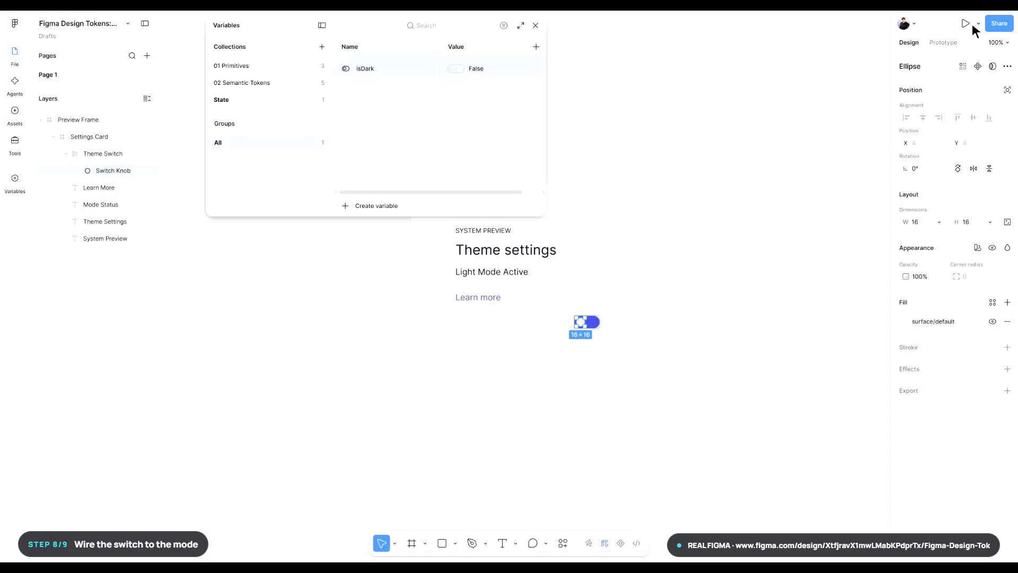
key(Escape)
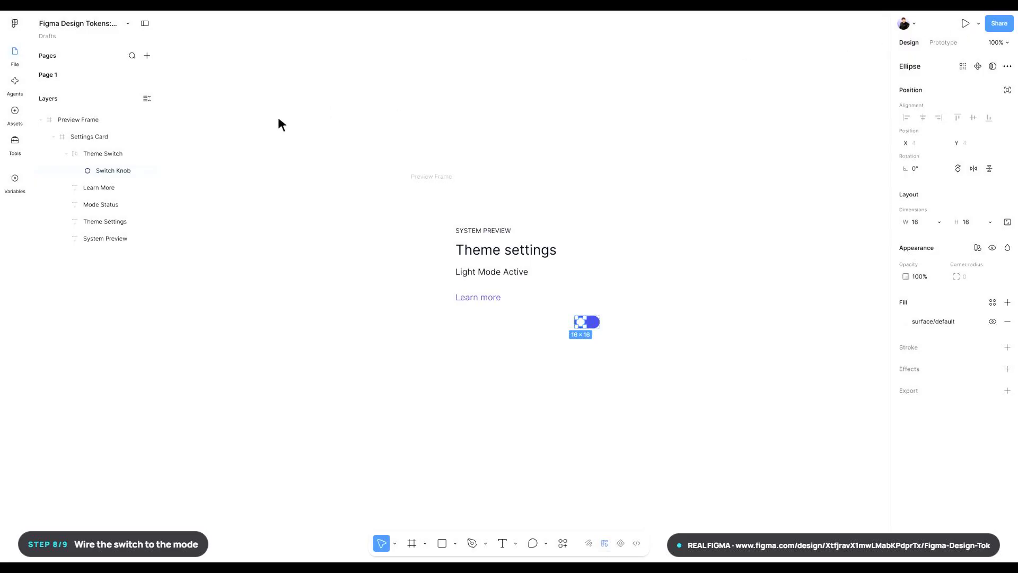
- Add an on-click prototype interaction to Theme Switch and open its settings
click(102, 154)
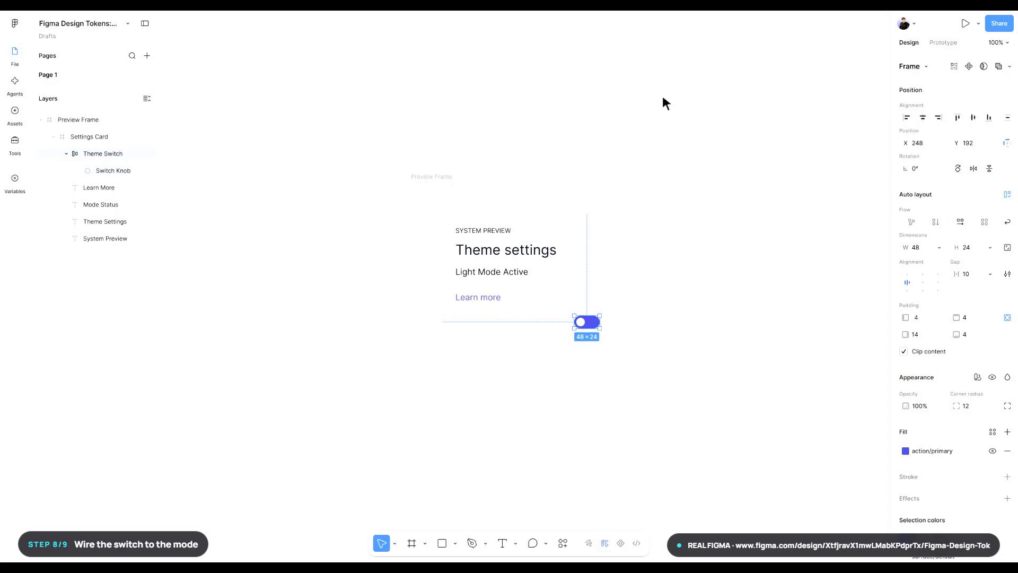
click(945, 46)
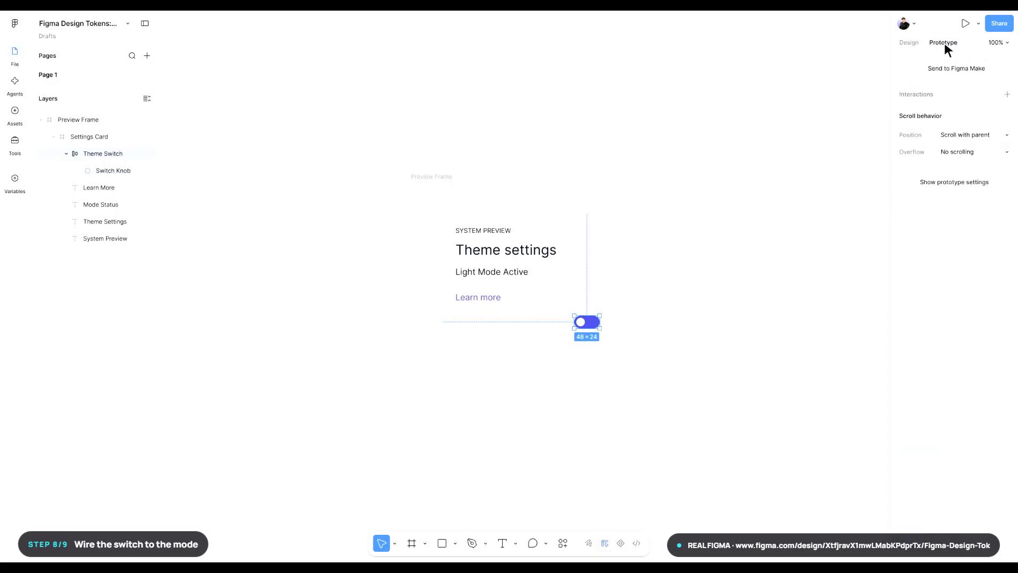
click(1007, 95)
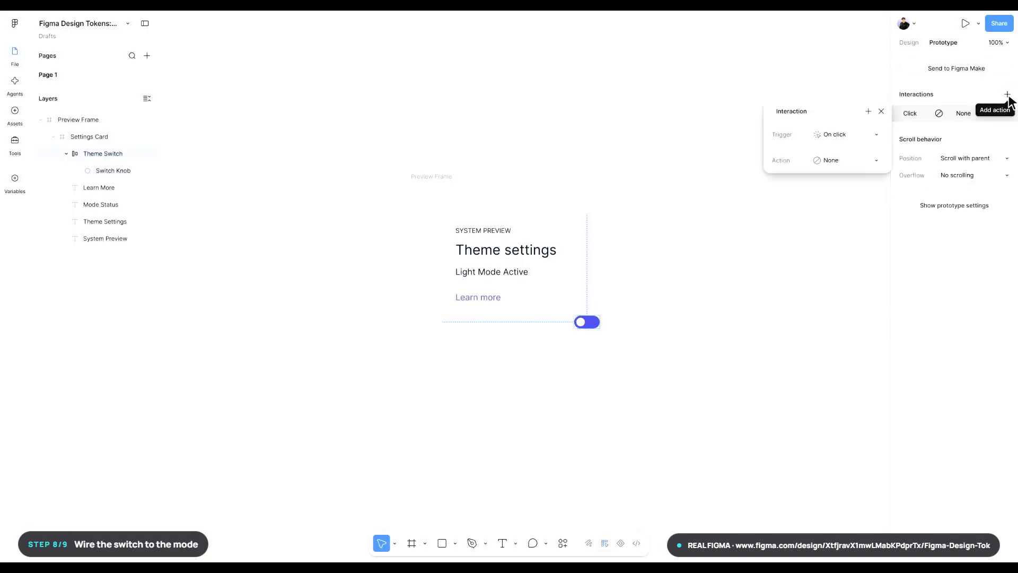
click(919, 115)
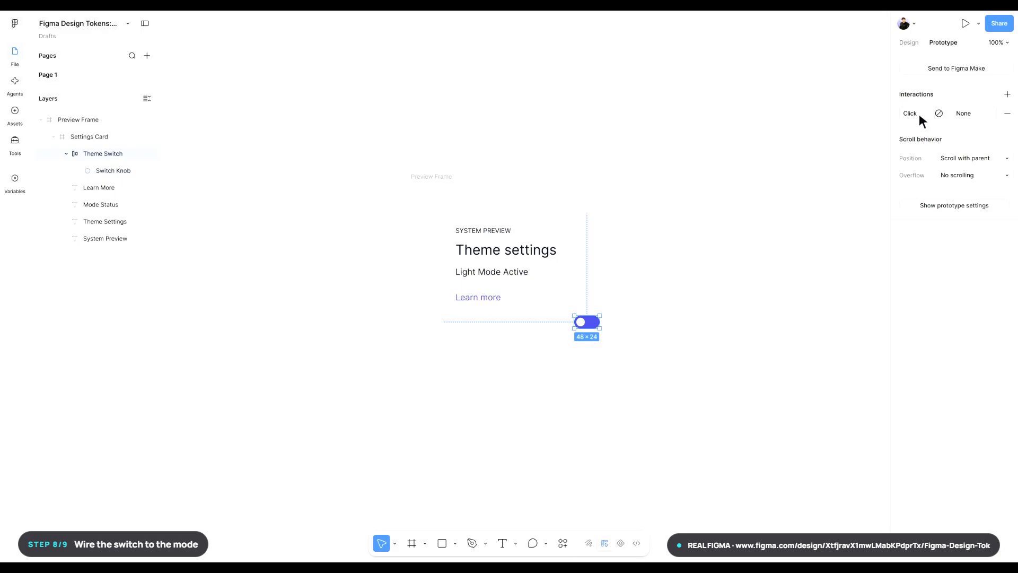
click(919, 113)
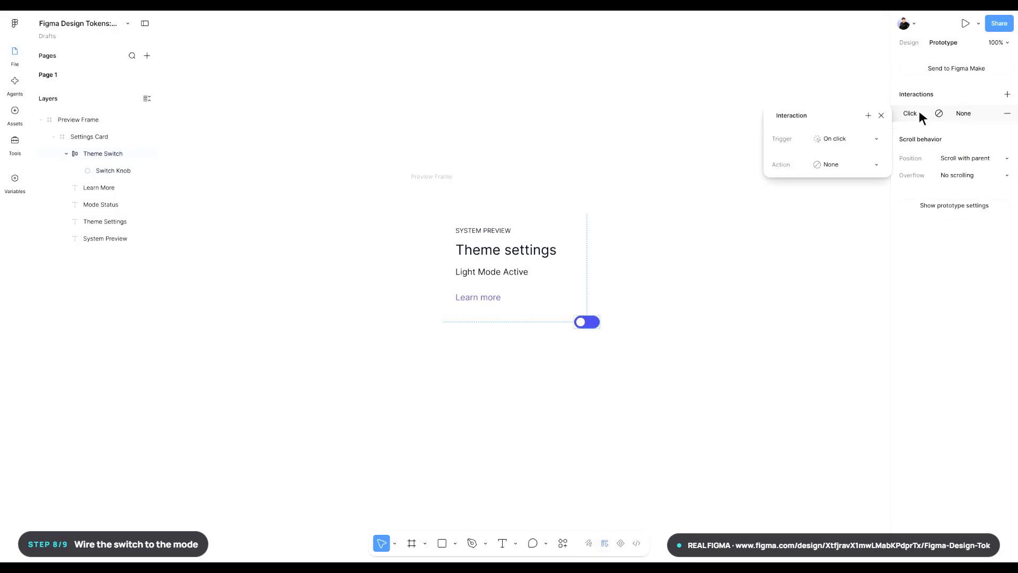
- Make the Theme Switch interaction a Set variable action that sets isDark to the expression not isDark
click(848, 164)
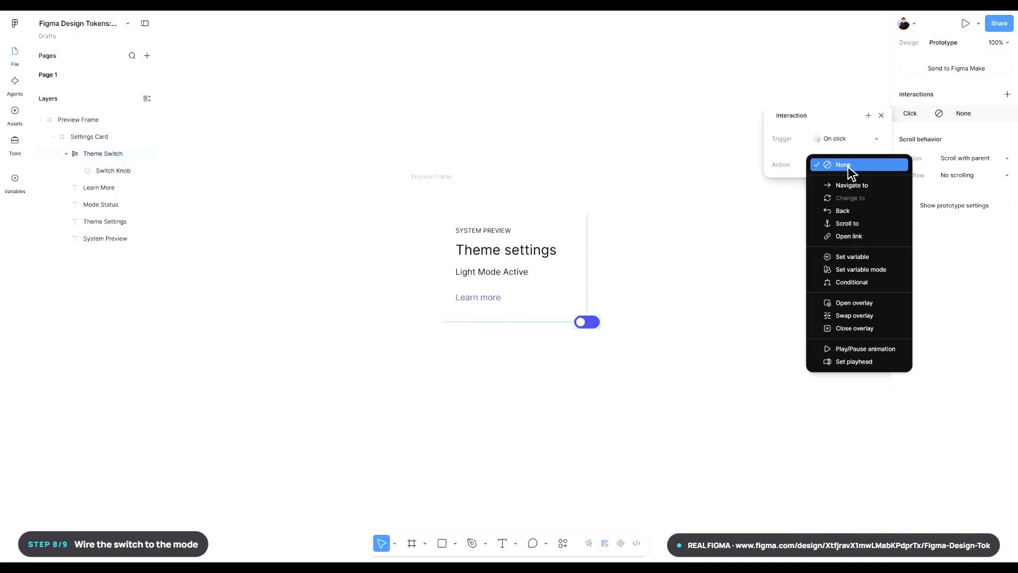
click(853, 257)
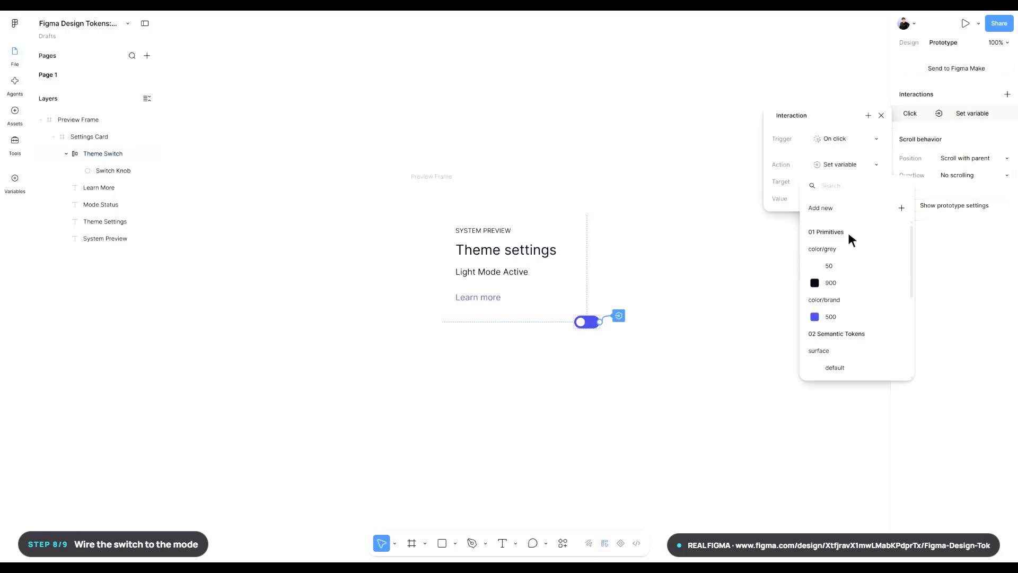
click(833, 185)
text(isDark)
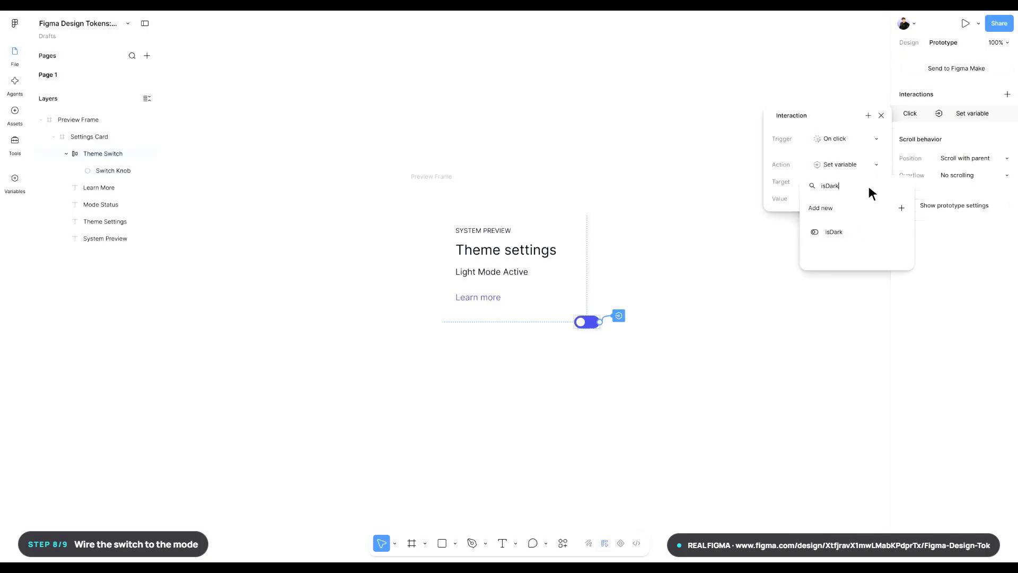
key(ctrl+a)
text(isDark)
click(862, 231)
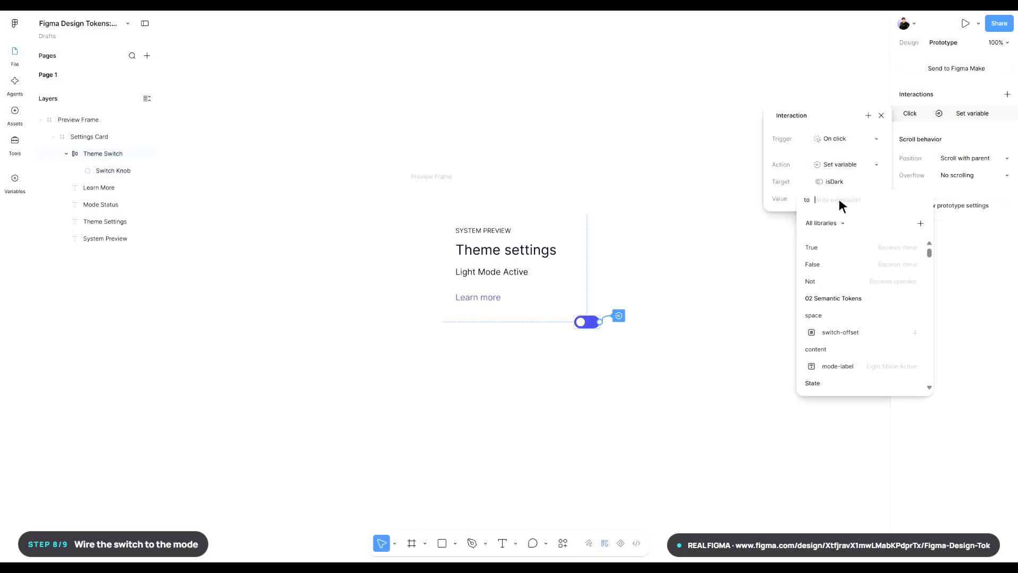
text(not isDark)
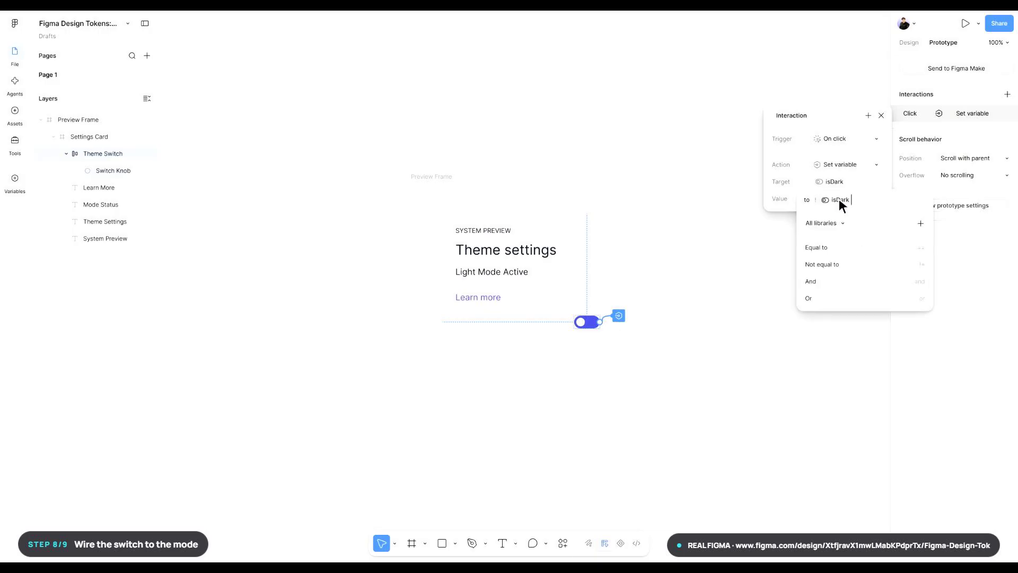
key(Return)
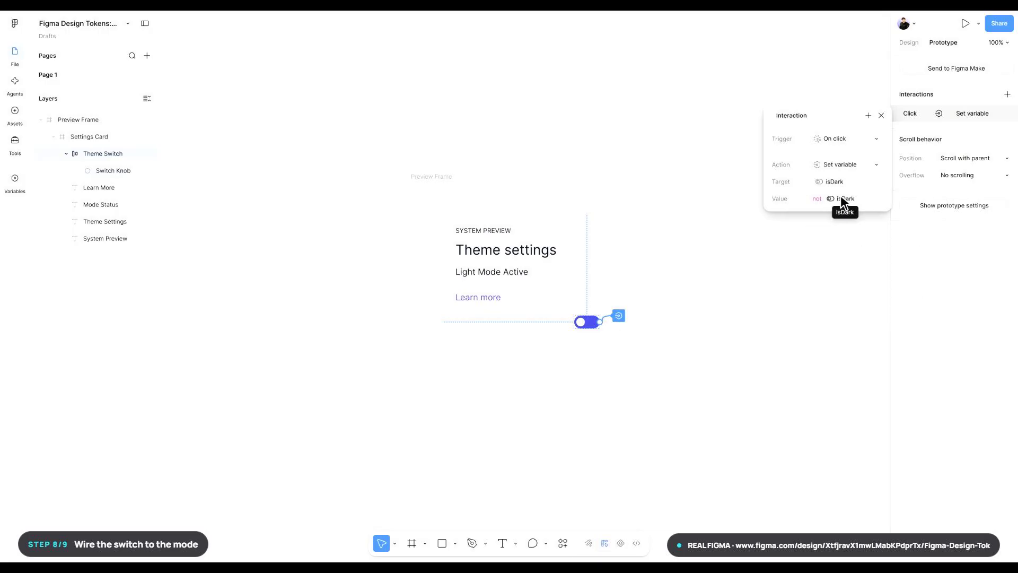
- Add a Conditional action to the same Theme Switch interaction with isDark as its if condition
click(868, 116)
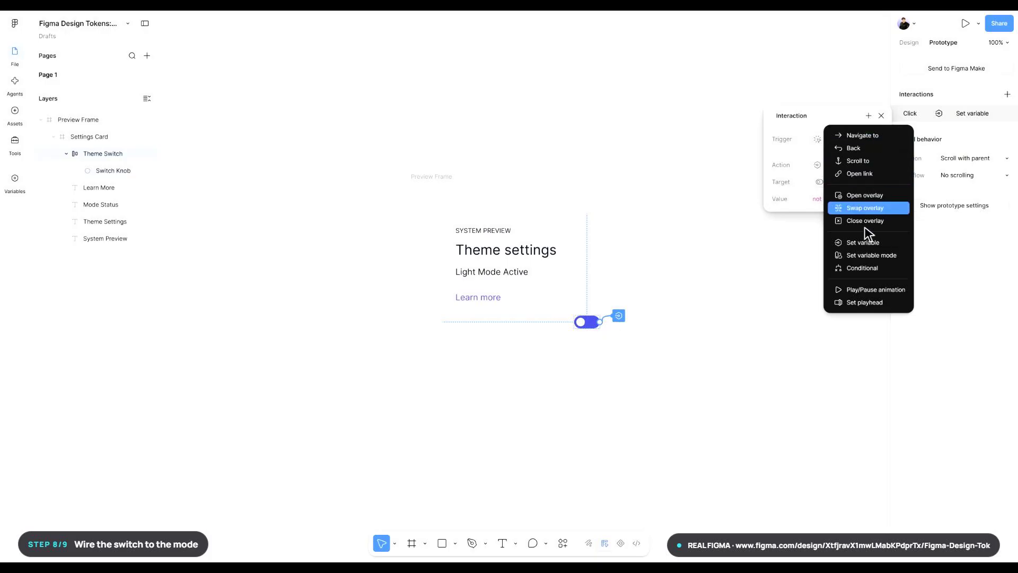
click(862, 267)
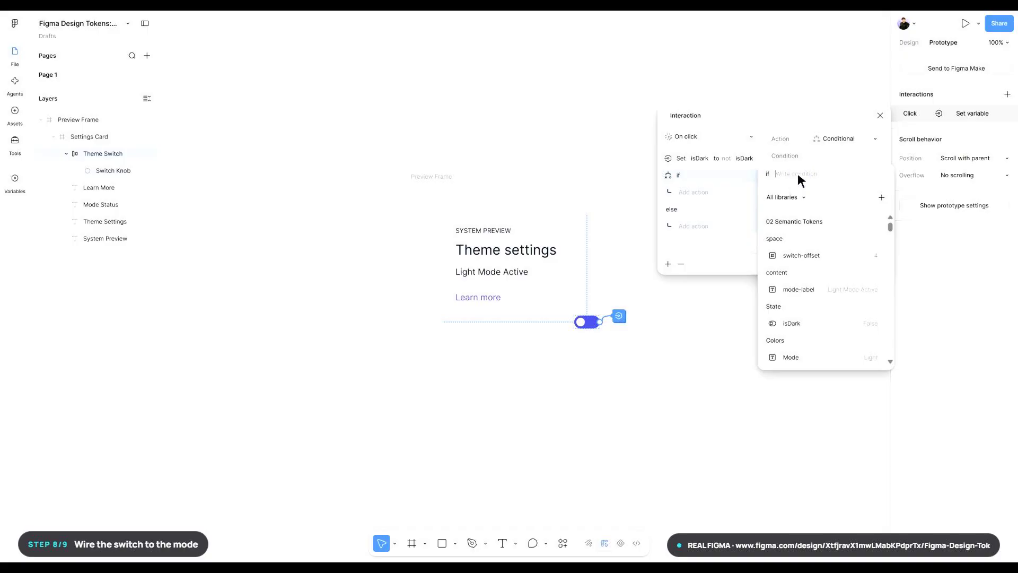
text(isDark)
key(Return)
key(Return)
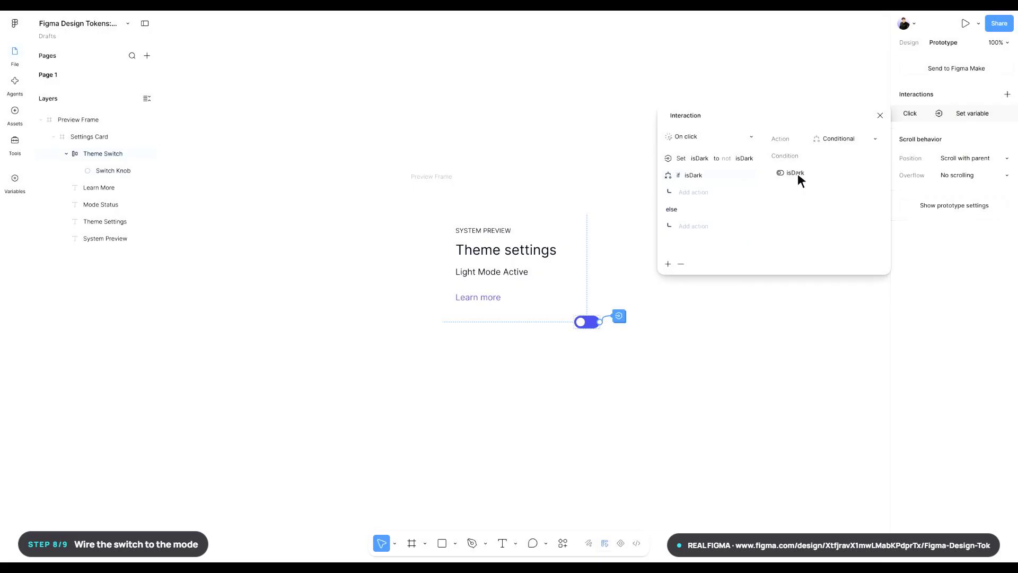
- In the if isDark branch, add a Set variable mode action that switches the 02 Semantic Tokens collection to Dark
click(694, 193)
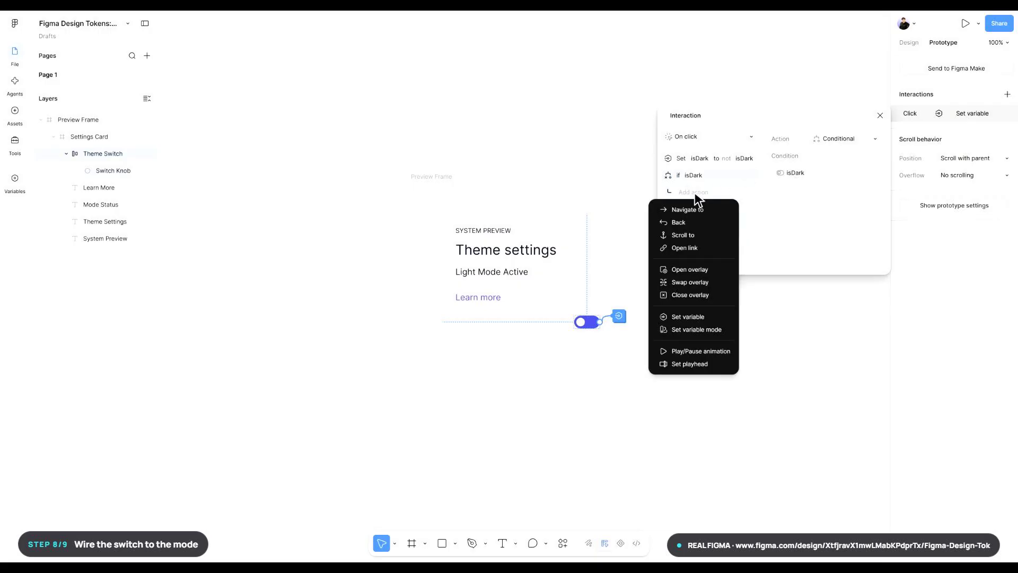
click(696, 330)
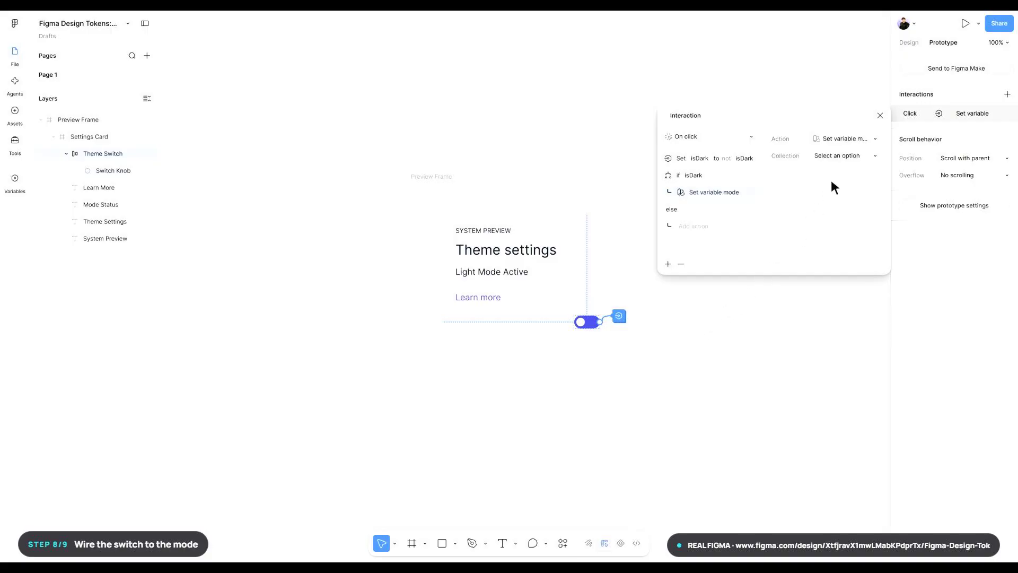
click(848, 155)
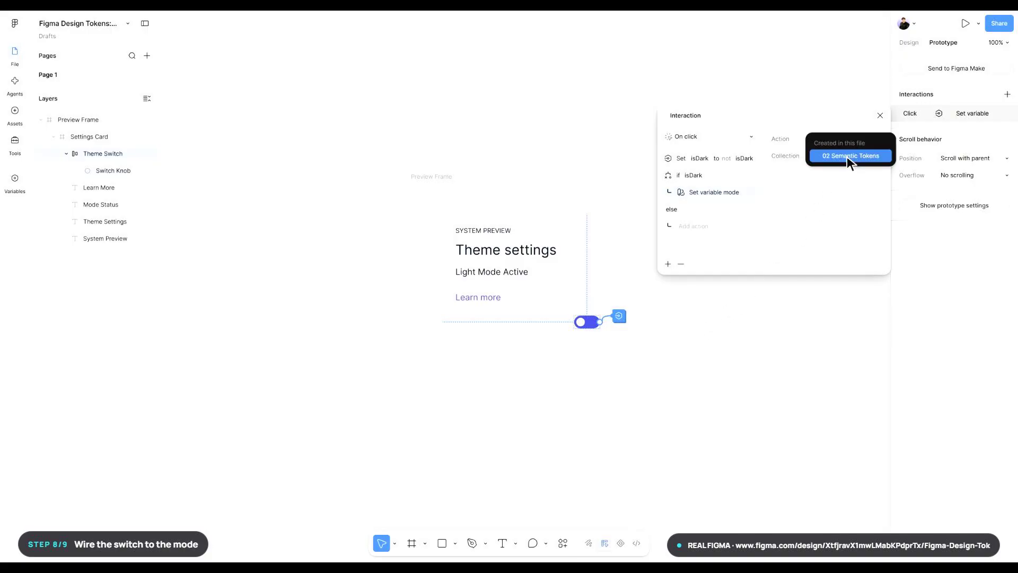
click(852, 156)
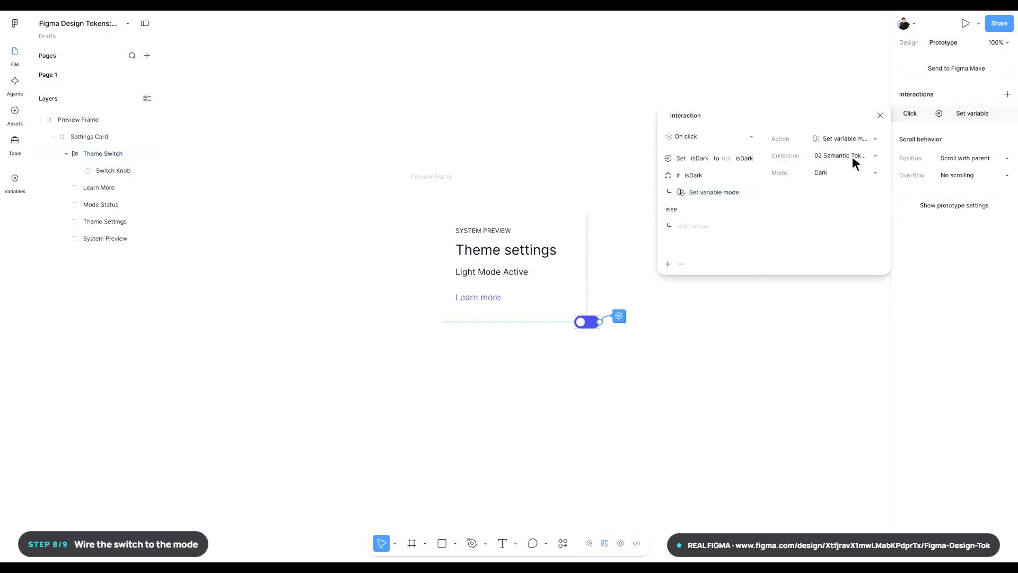
click(848, 175)
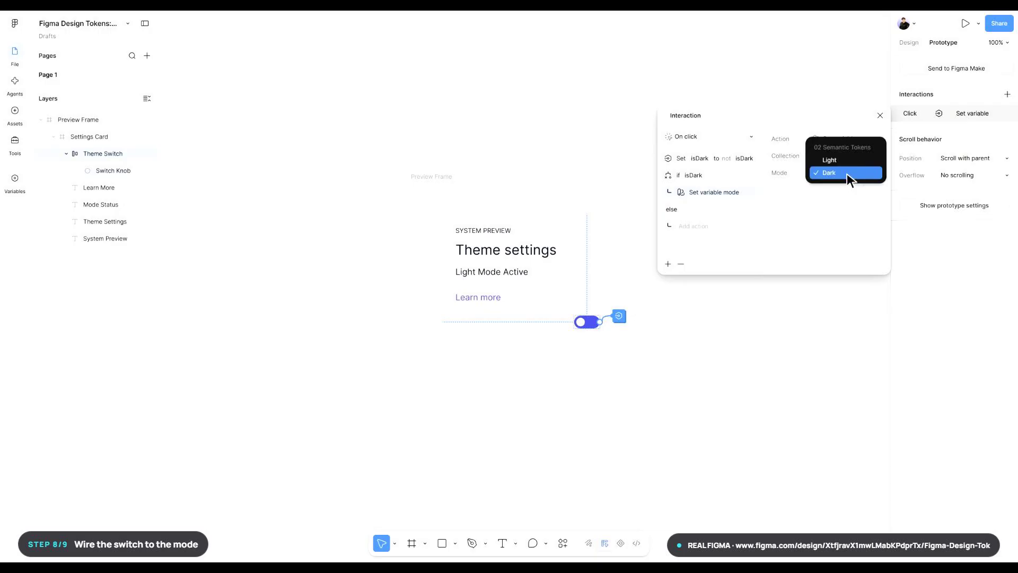
click(848, 174)
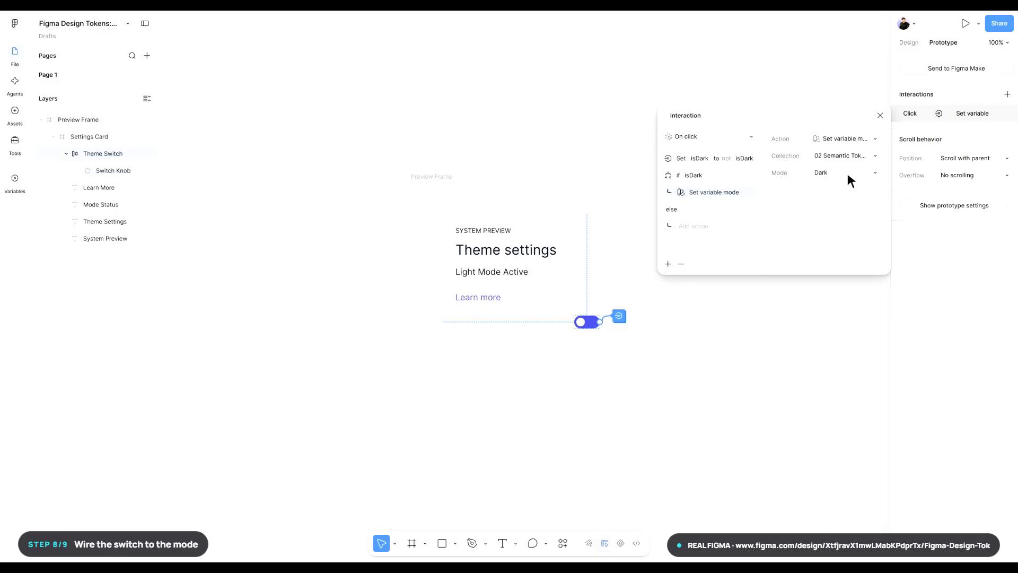
- In the else branch, add a Set variable mode action that switches the 02 Semantic Tokens collection to Light
click(694, 226)
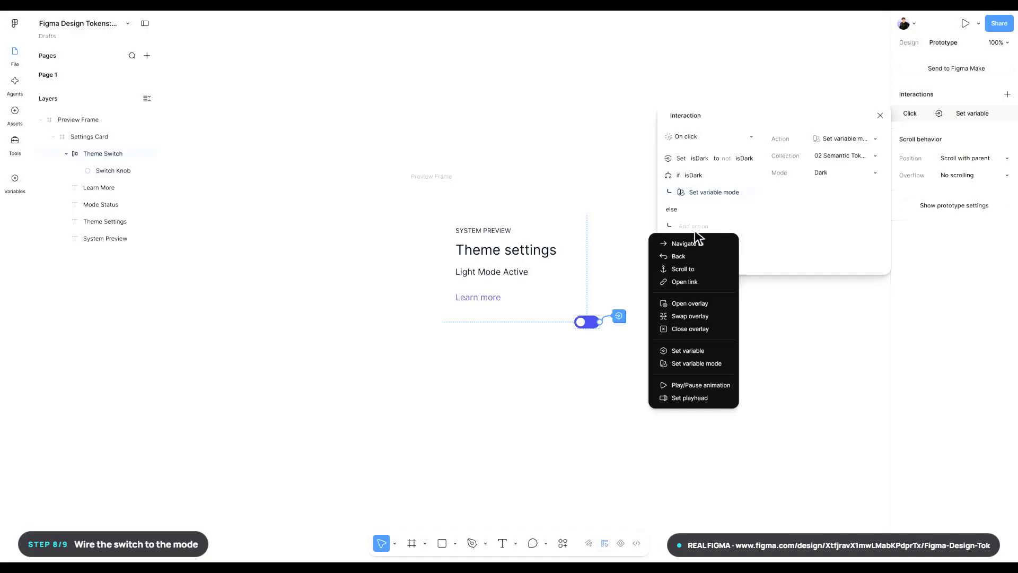
click(696, 364)
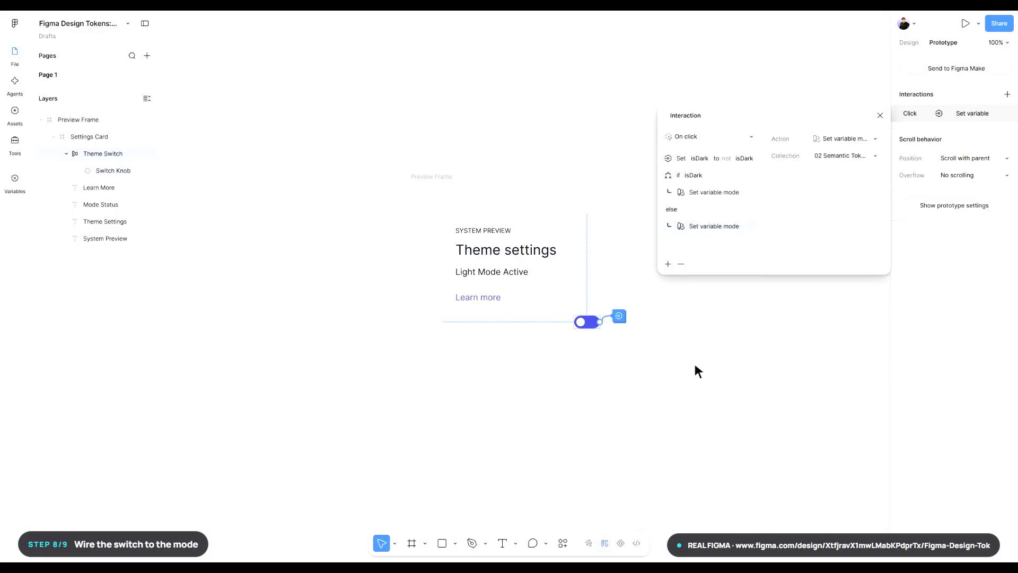
click(847, 156)
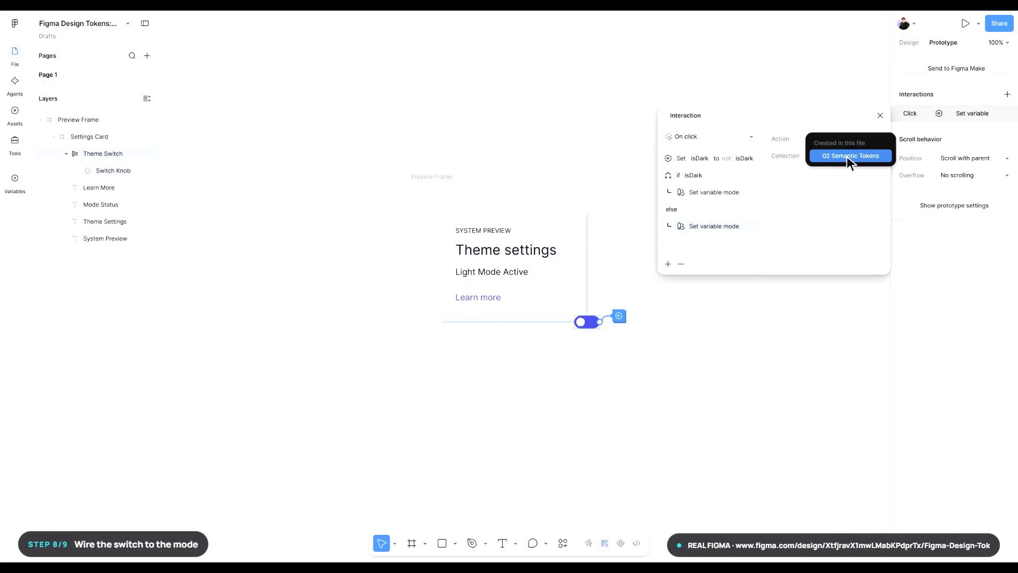
click(851, 156)
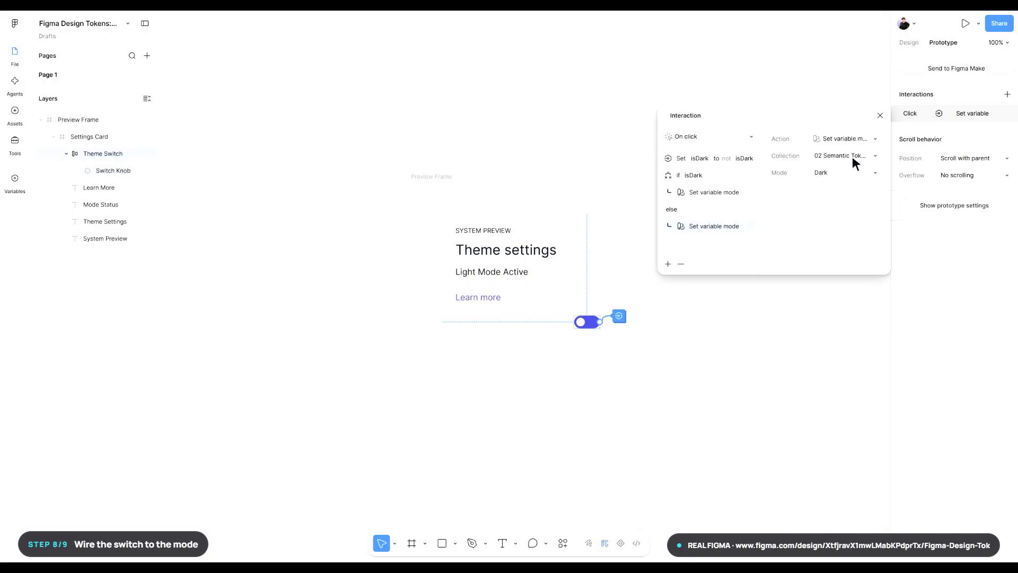
click(848, 175)
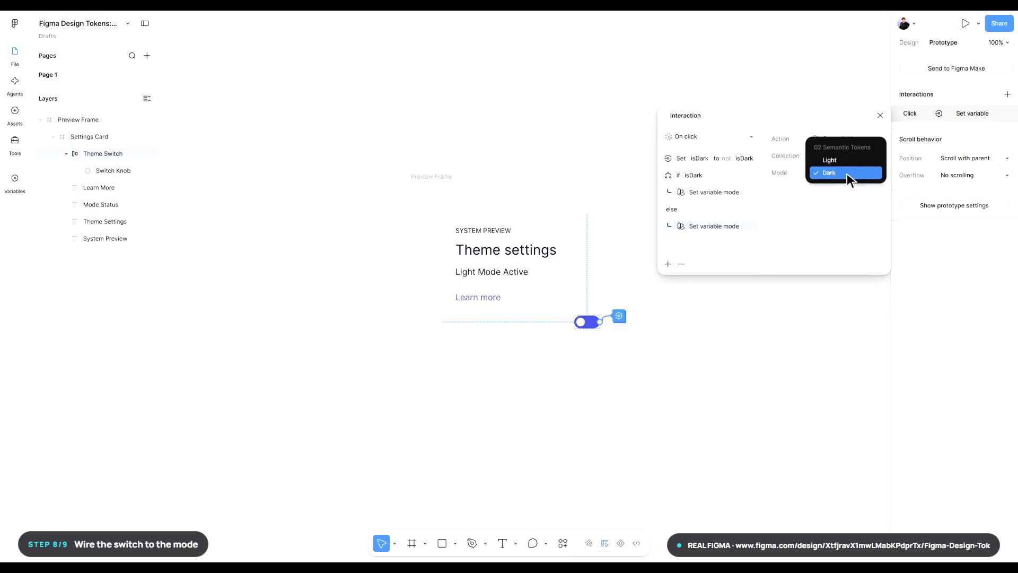
click(847, 161)
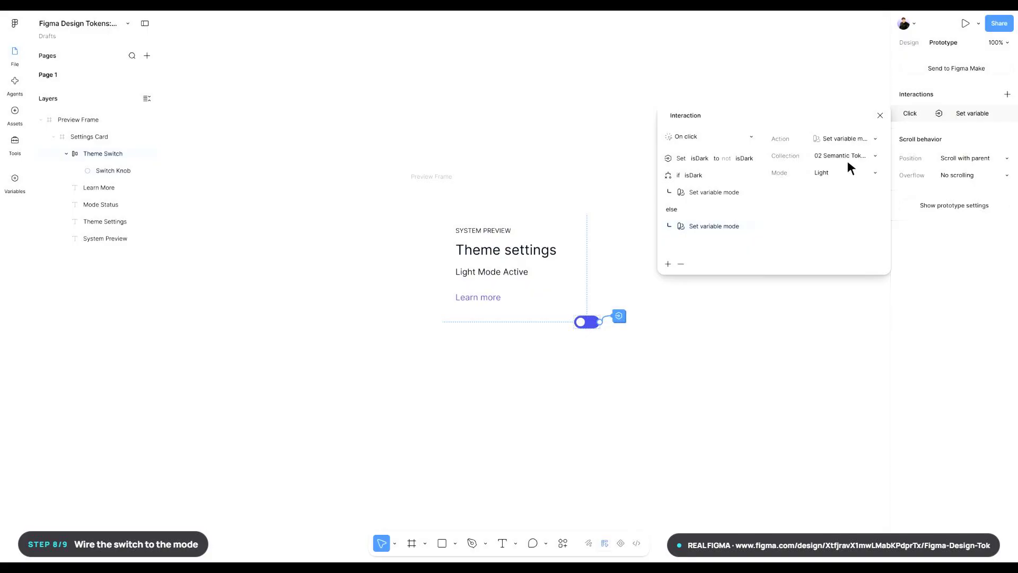
scroll(847, 160, down, 2)
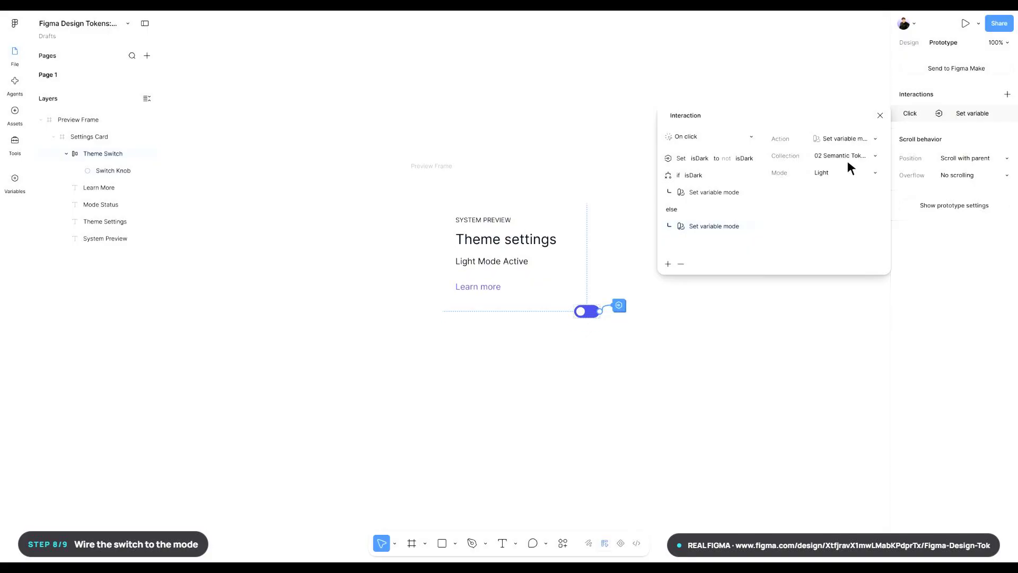
scroll(848, 160, down, 2)
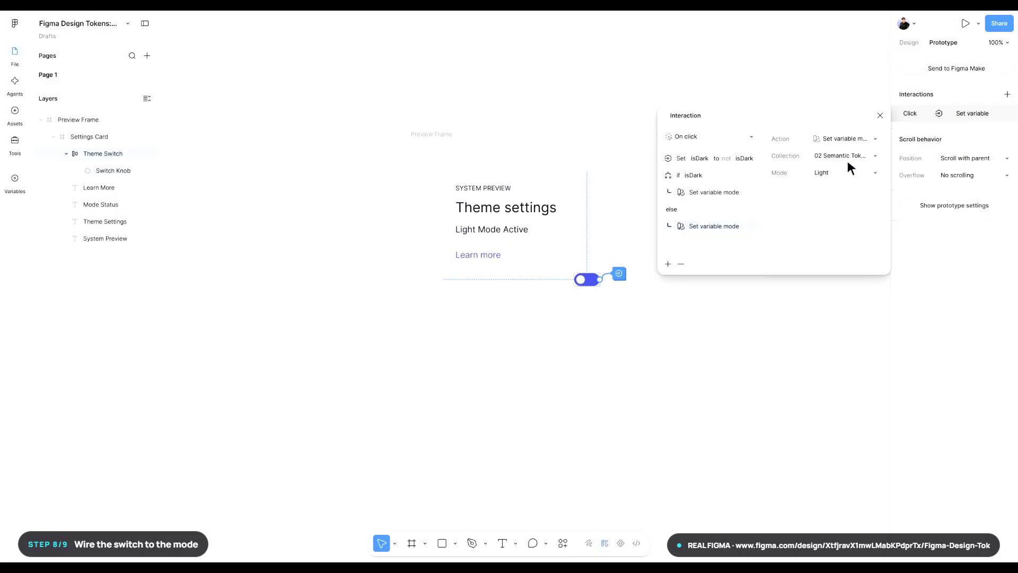
scroll(847, 160, up, 2)
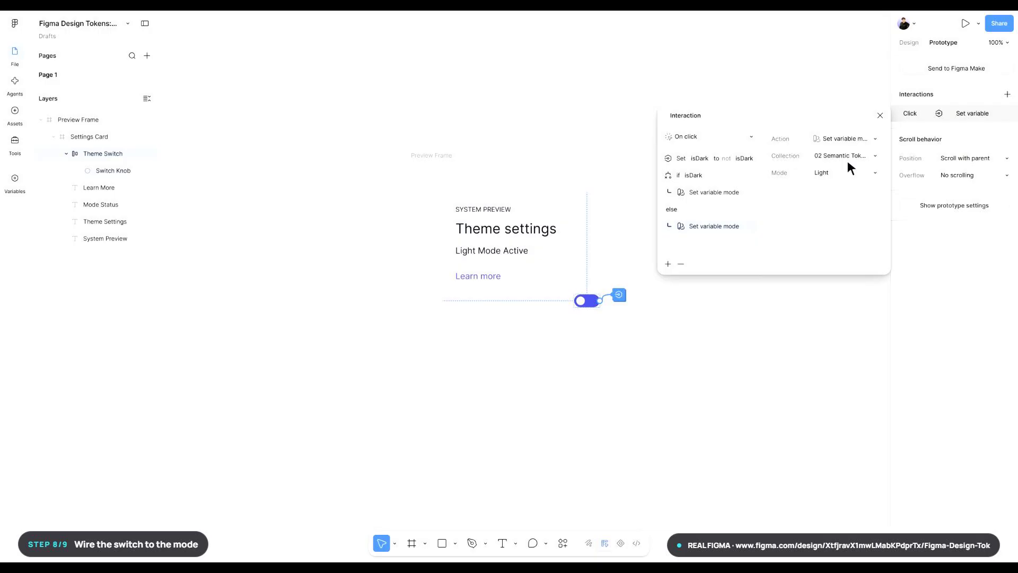
scroll(847, 161, up, 2)
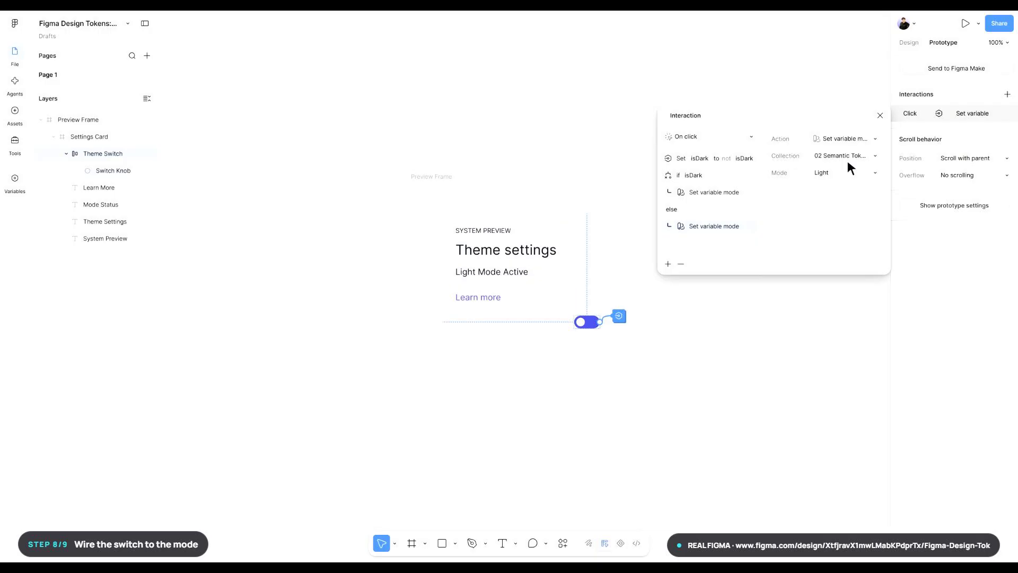
scroll(847, 161, down, 1)
scroll(847, 161, down, 3)
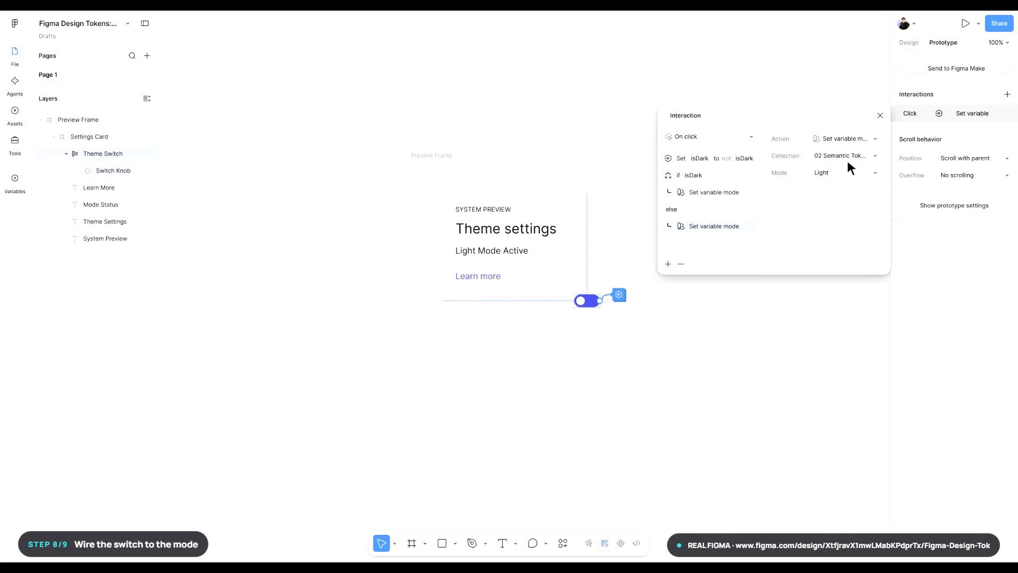
scroll(847, 168, down, 1)
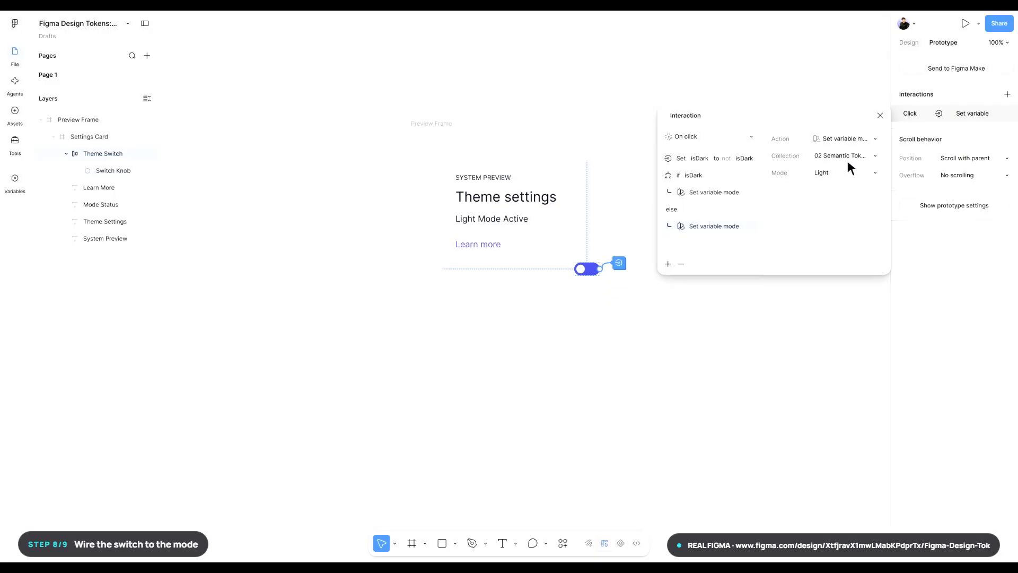
scroll(848, 167, up, 2)
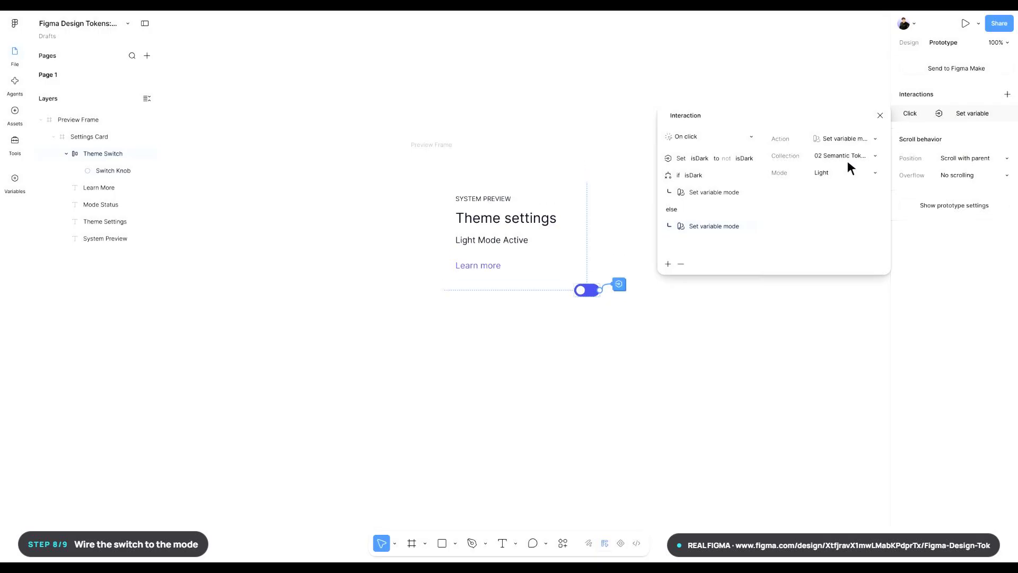
scroll(848, 167, up, 2)
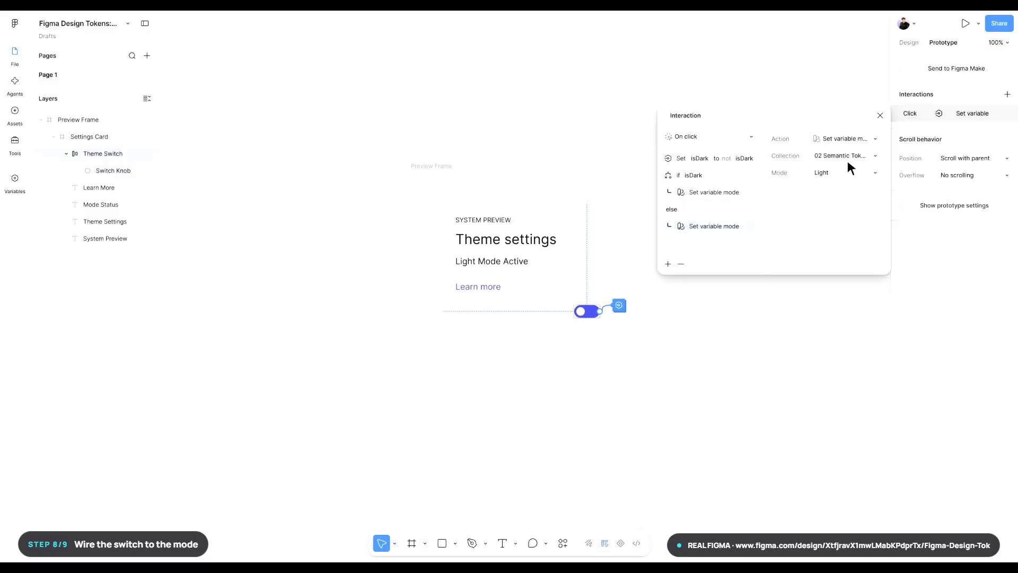
scroll(847, 168, up, 1)
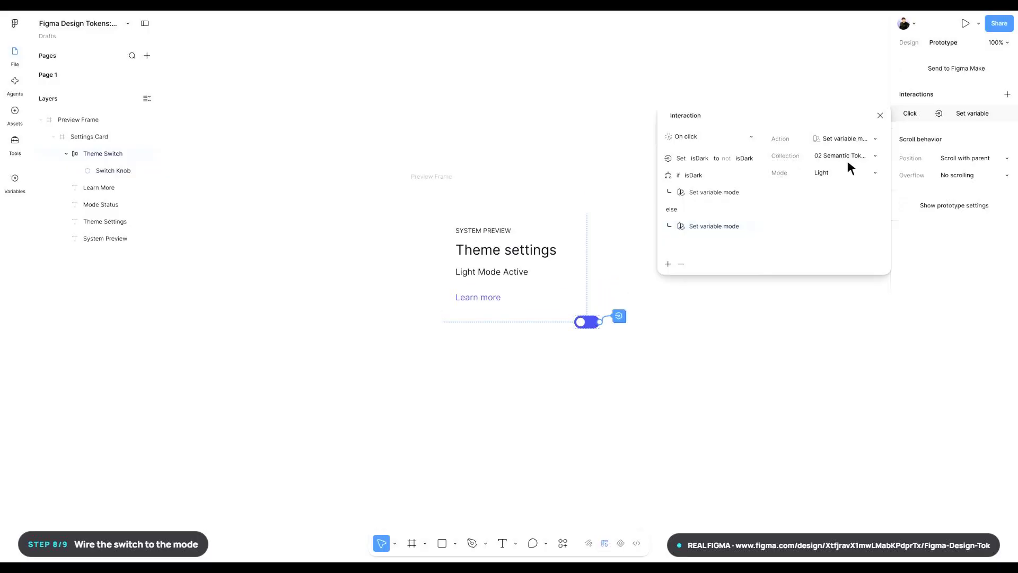
- Present the prototype and test the theme switch on the settings card by toggling it twice
click(966, 24)
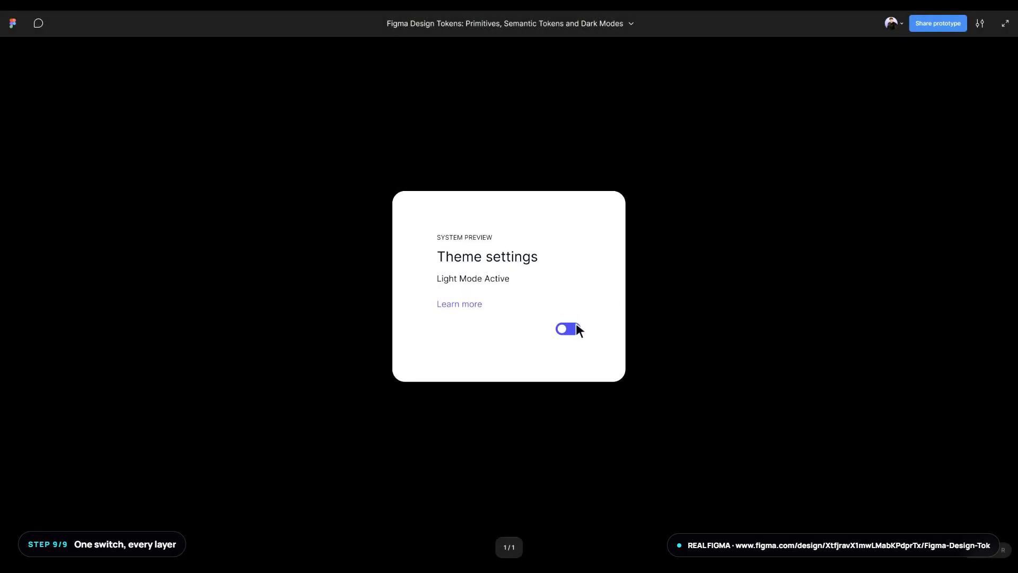
click(570, 329)
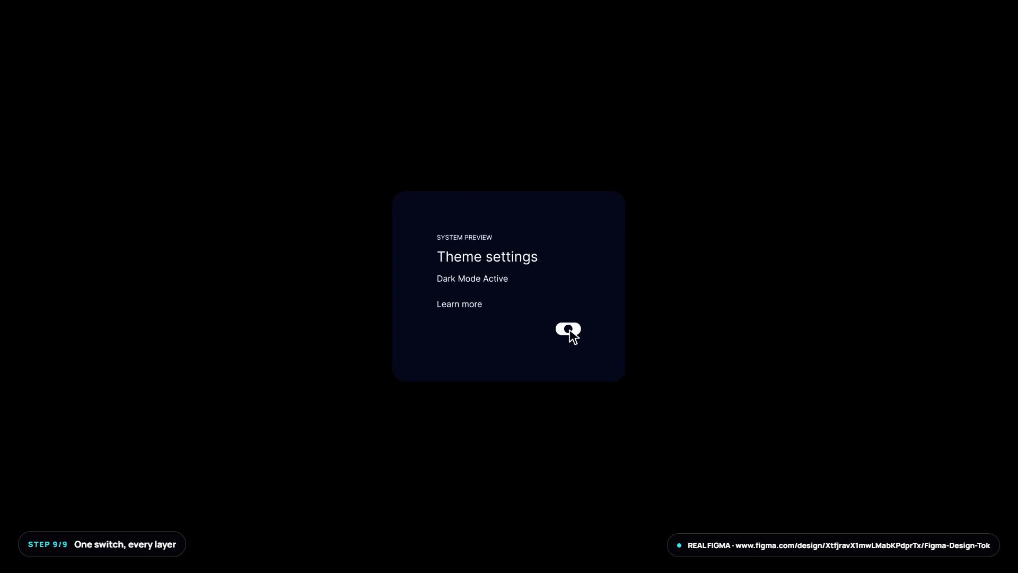
click(570, 328)
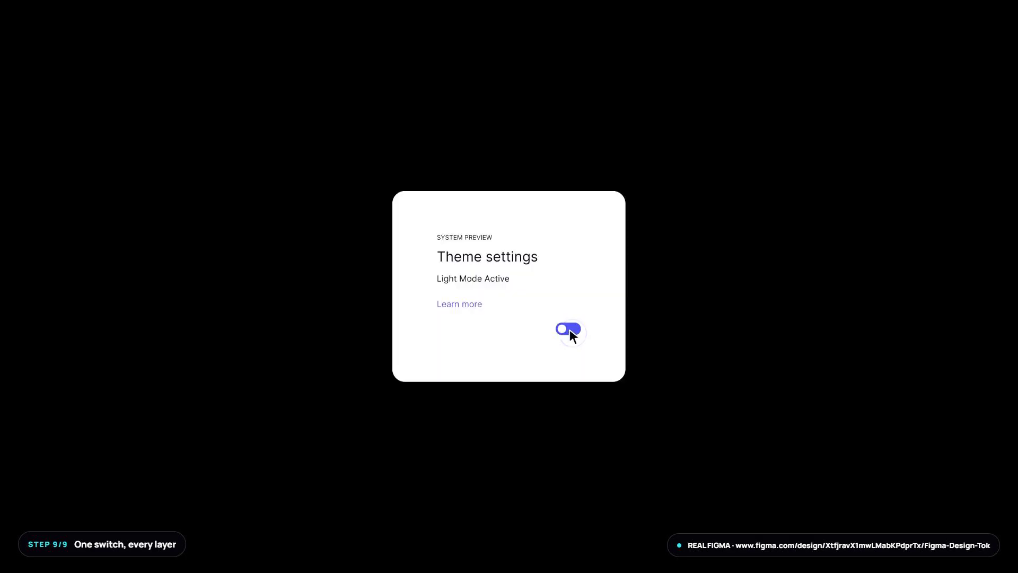